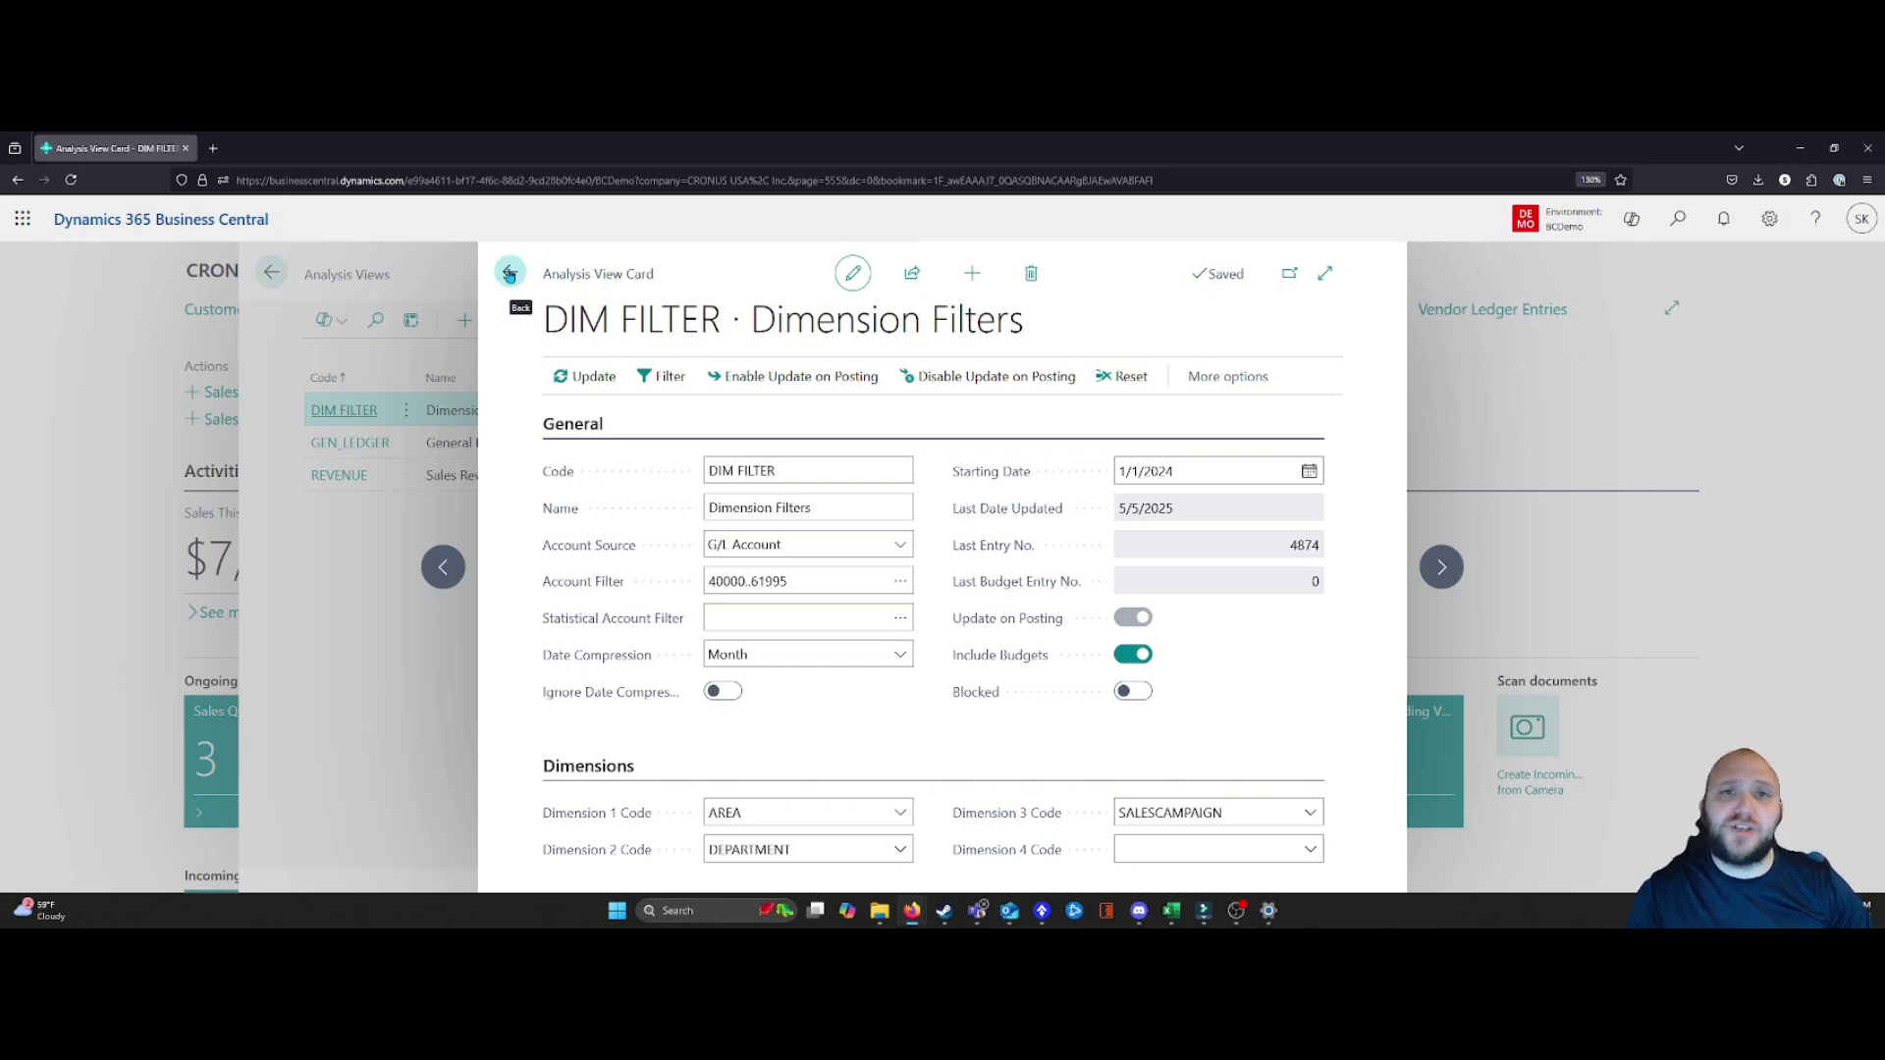
Close the DIM FILTER analysis view card to return to the Analysis Views list
click(510, 276)
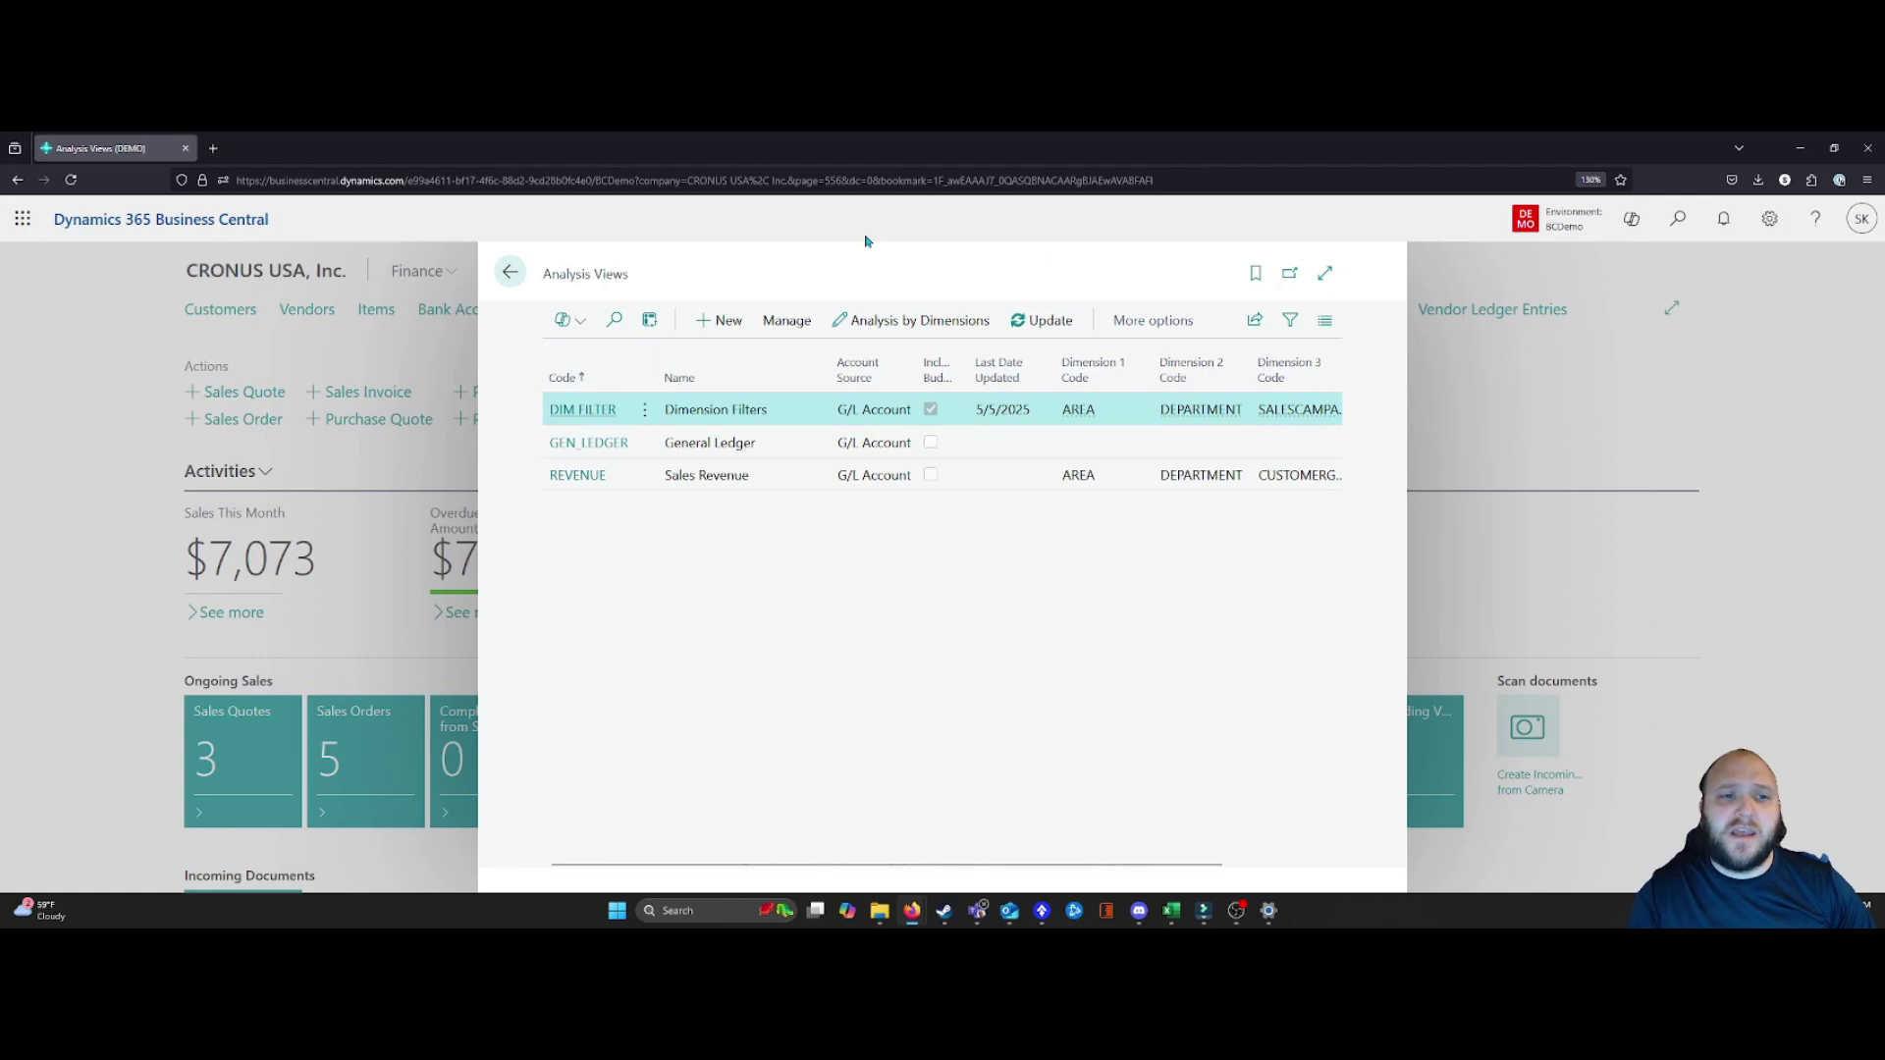
Open Analysis by Dimensions for DIM FILTER and set the date filter to 01/01/24..12/31/24
click(921, 324)
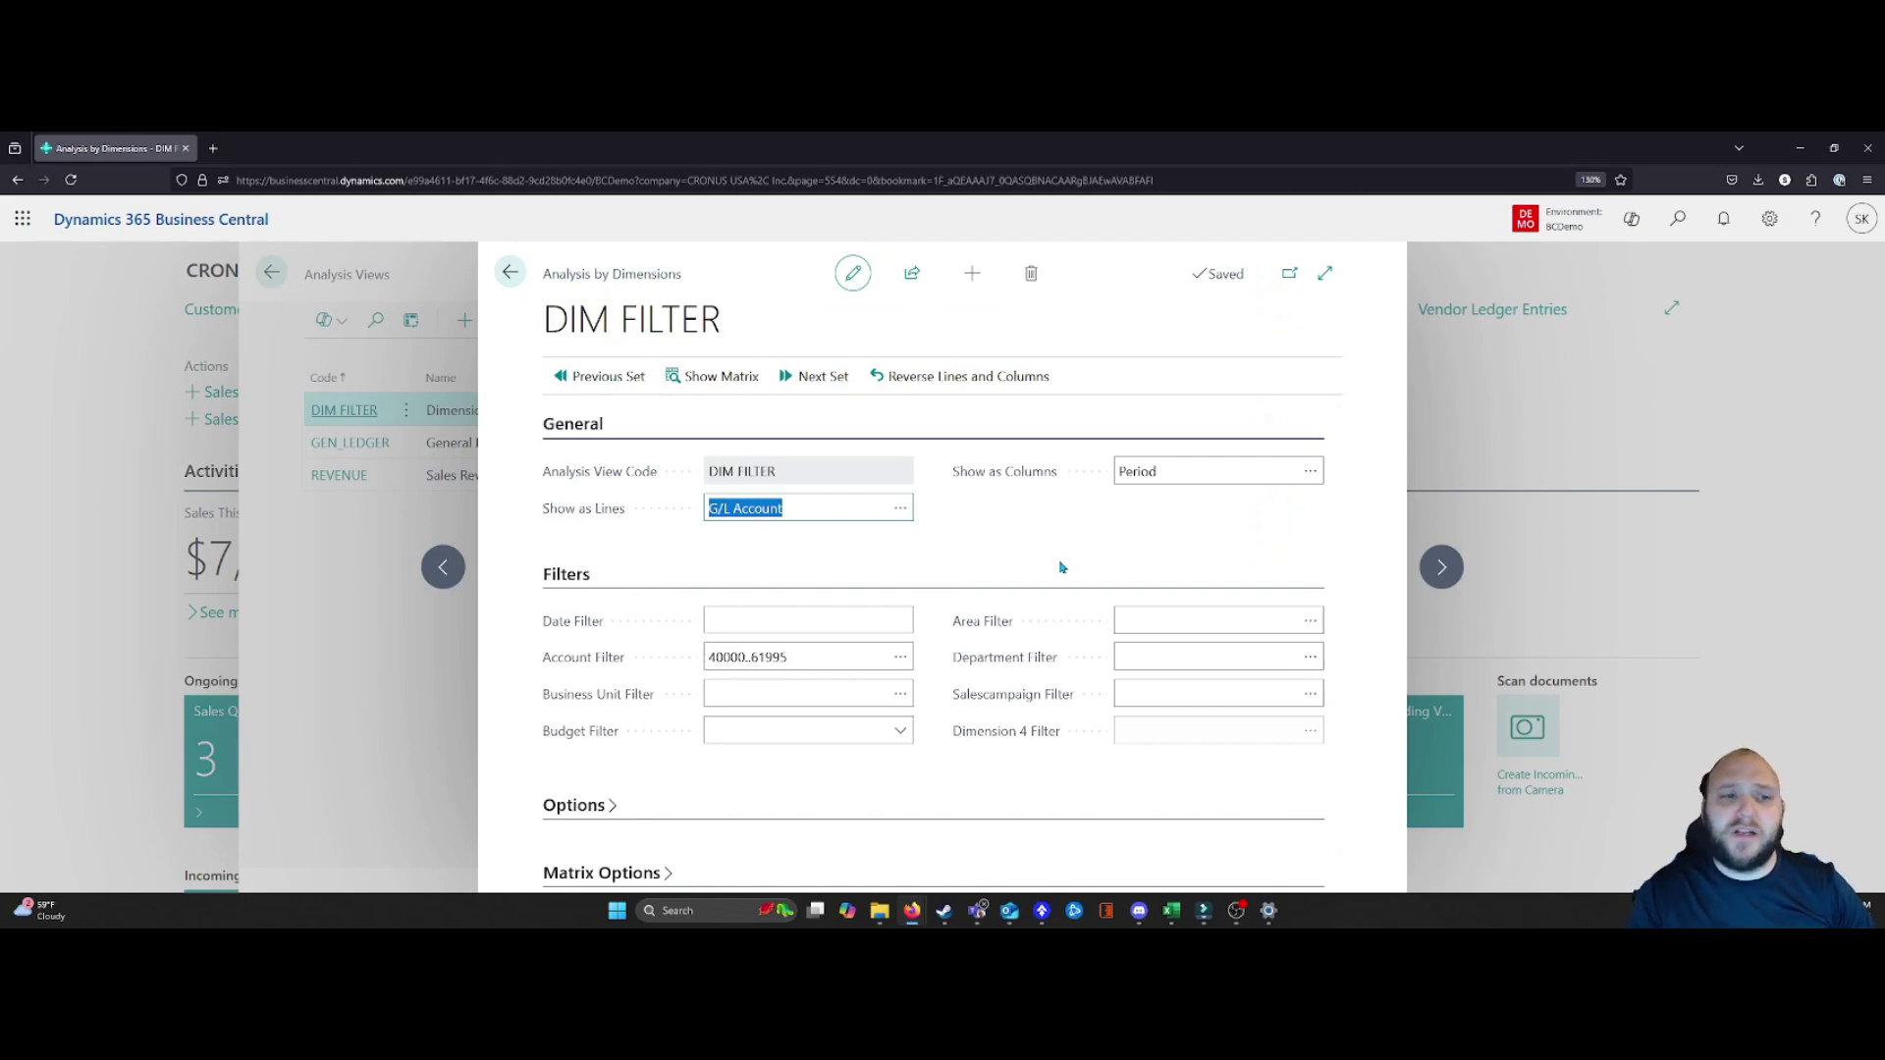
click(866, 615)
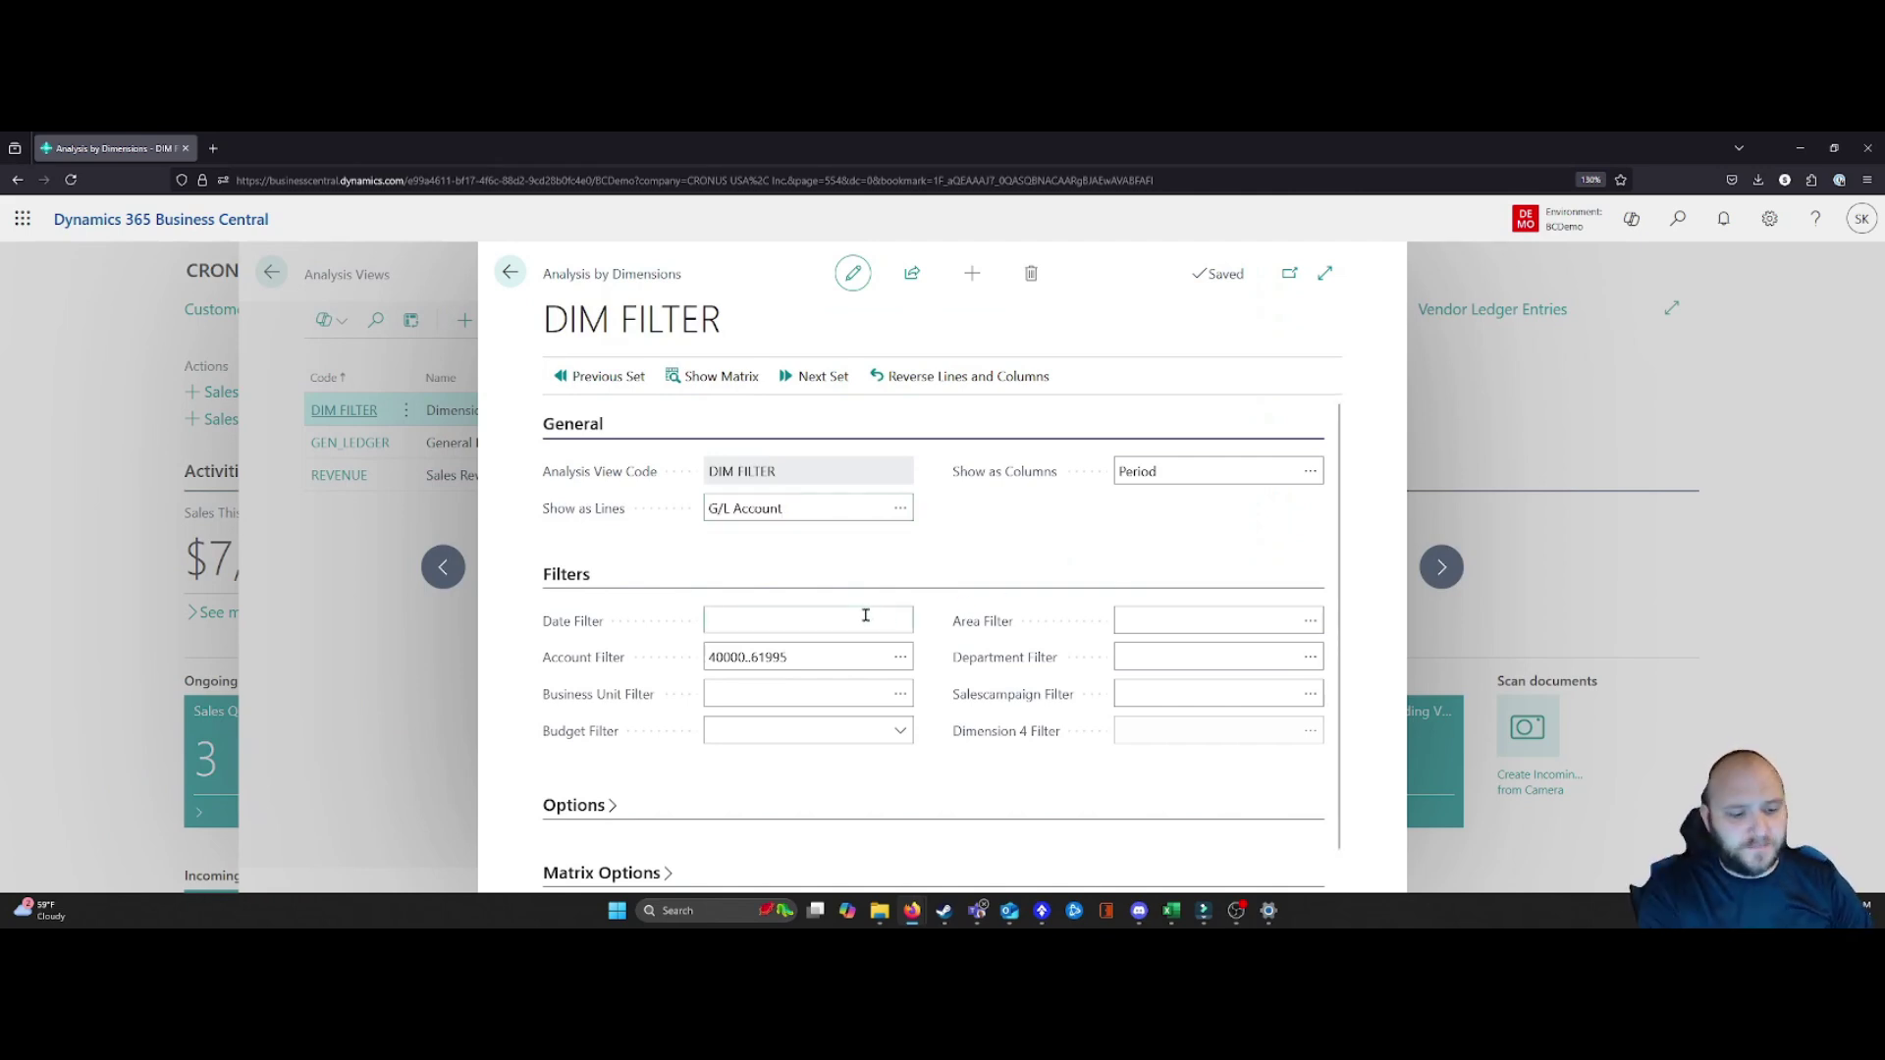
text(01/01/24..12/31/24)
click(923, 561)
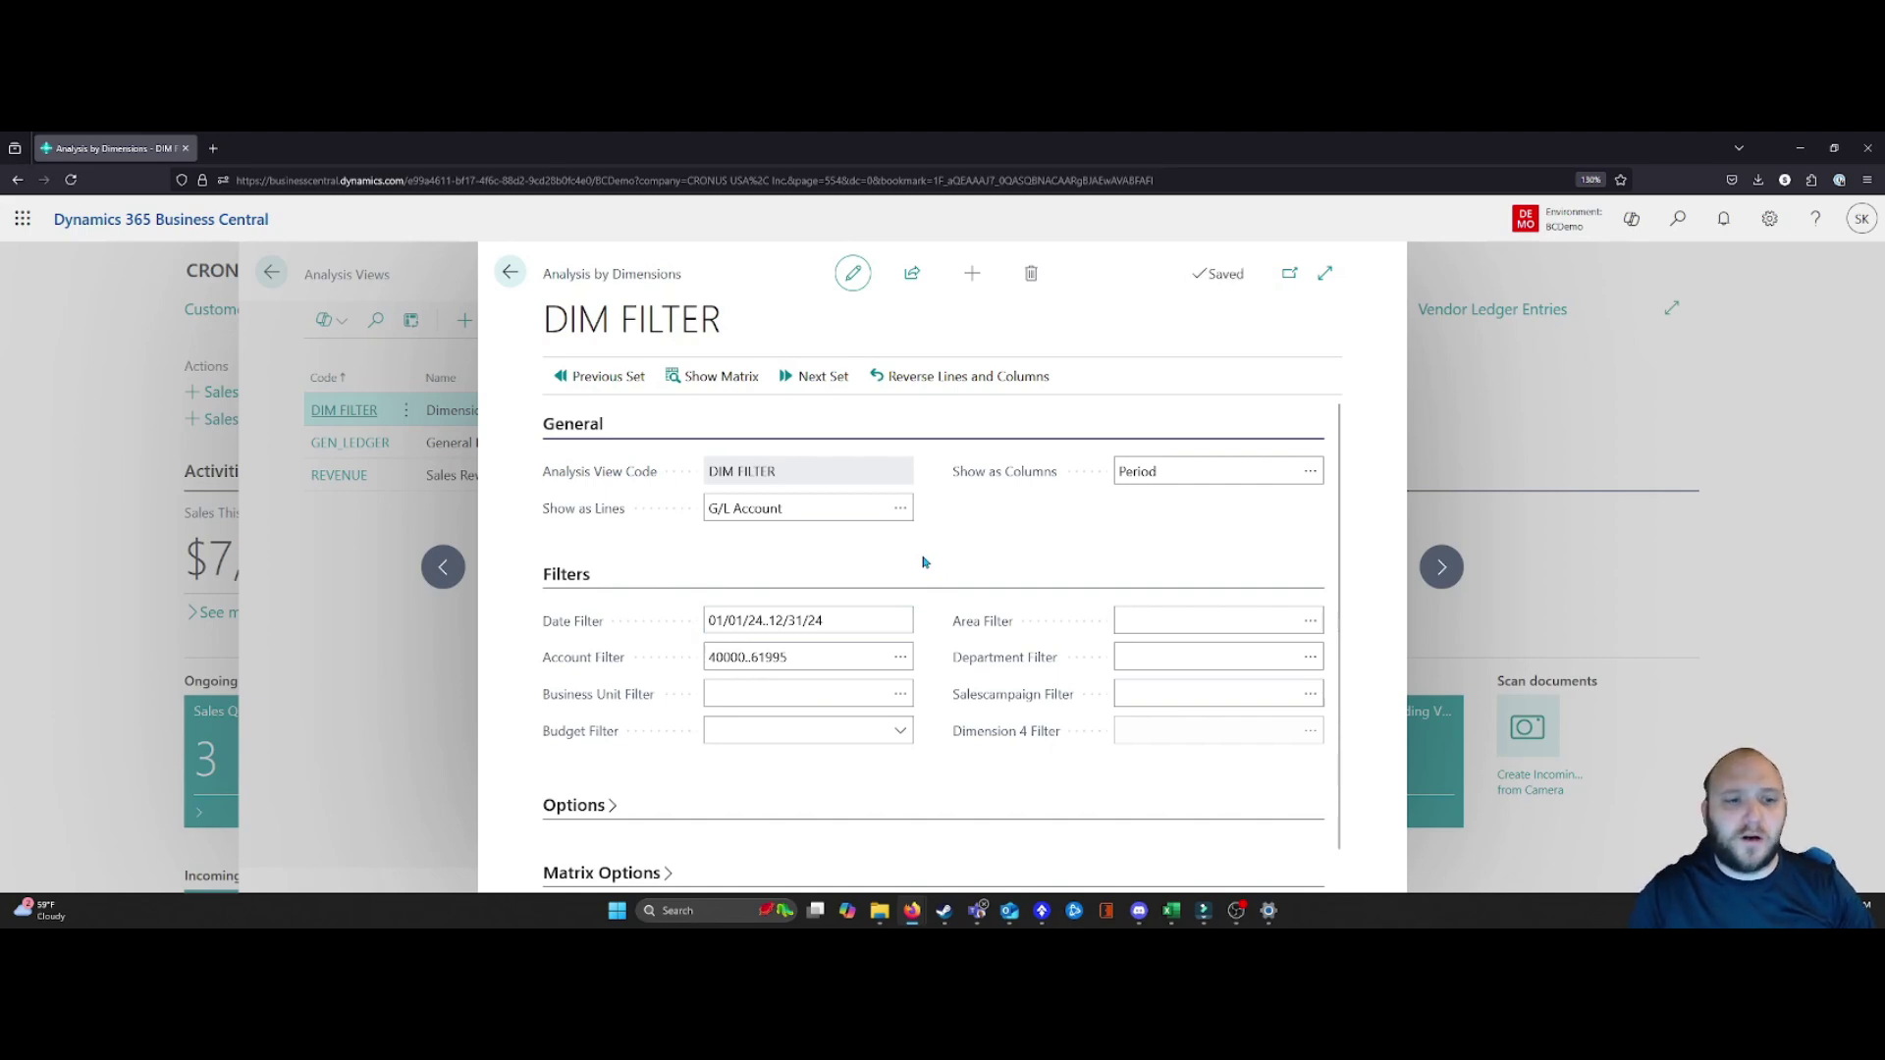
Review the Area and Department dimension values, leaving both filters empty
scroll(977, 599, down, 1)
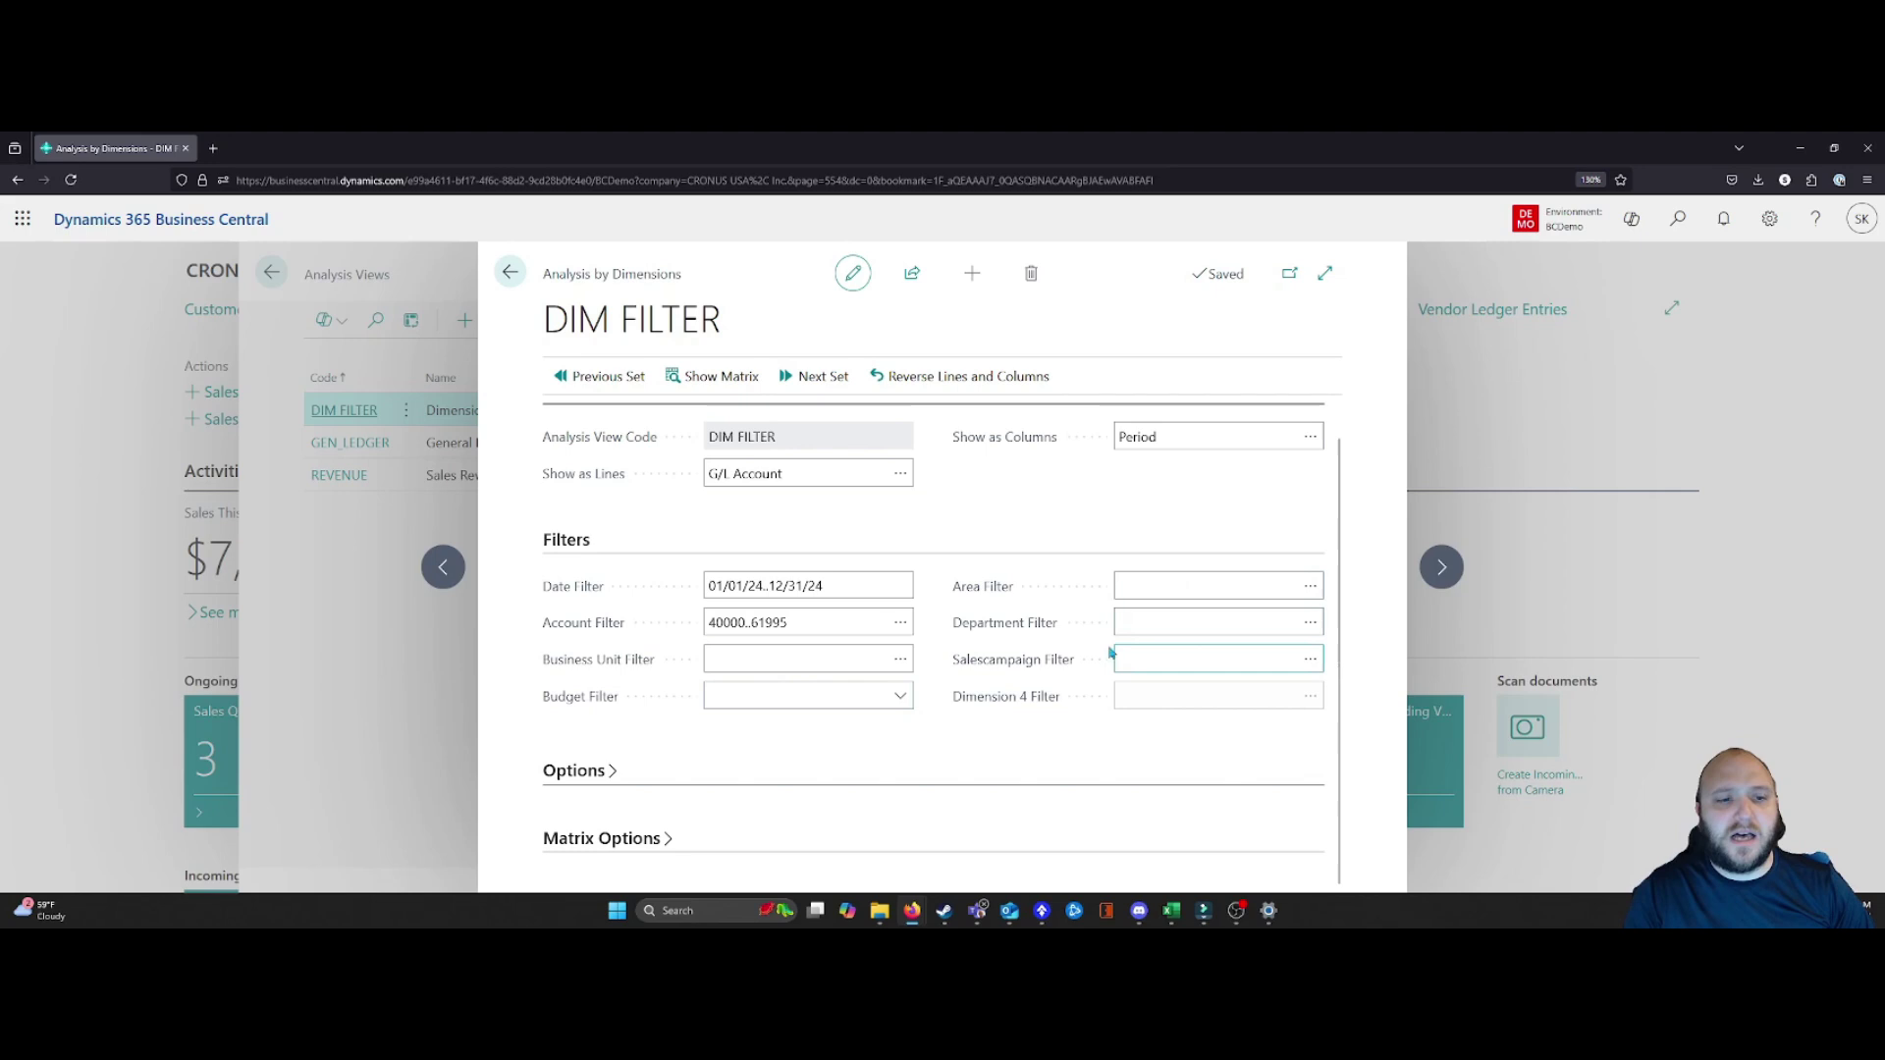
click(1311, 592)
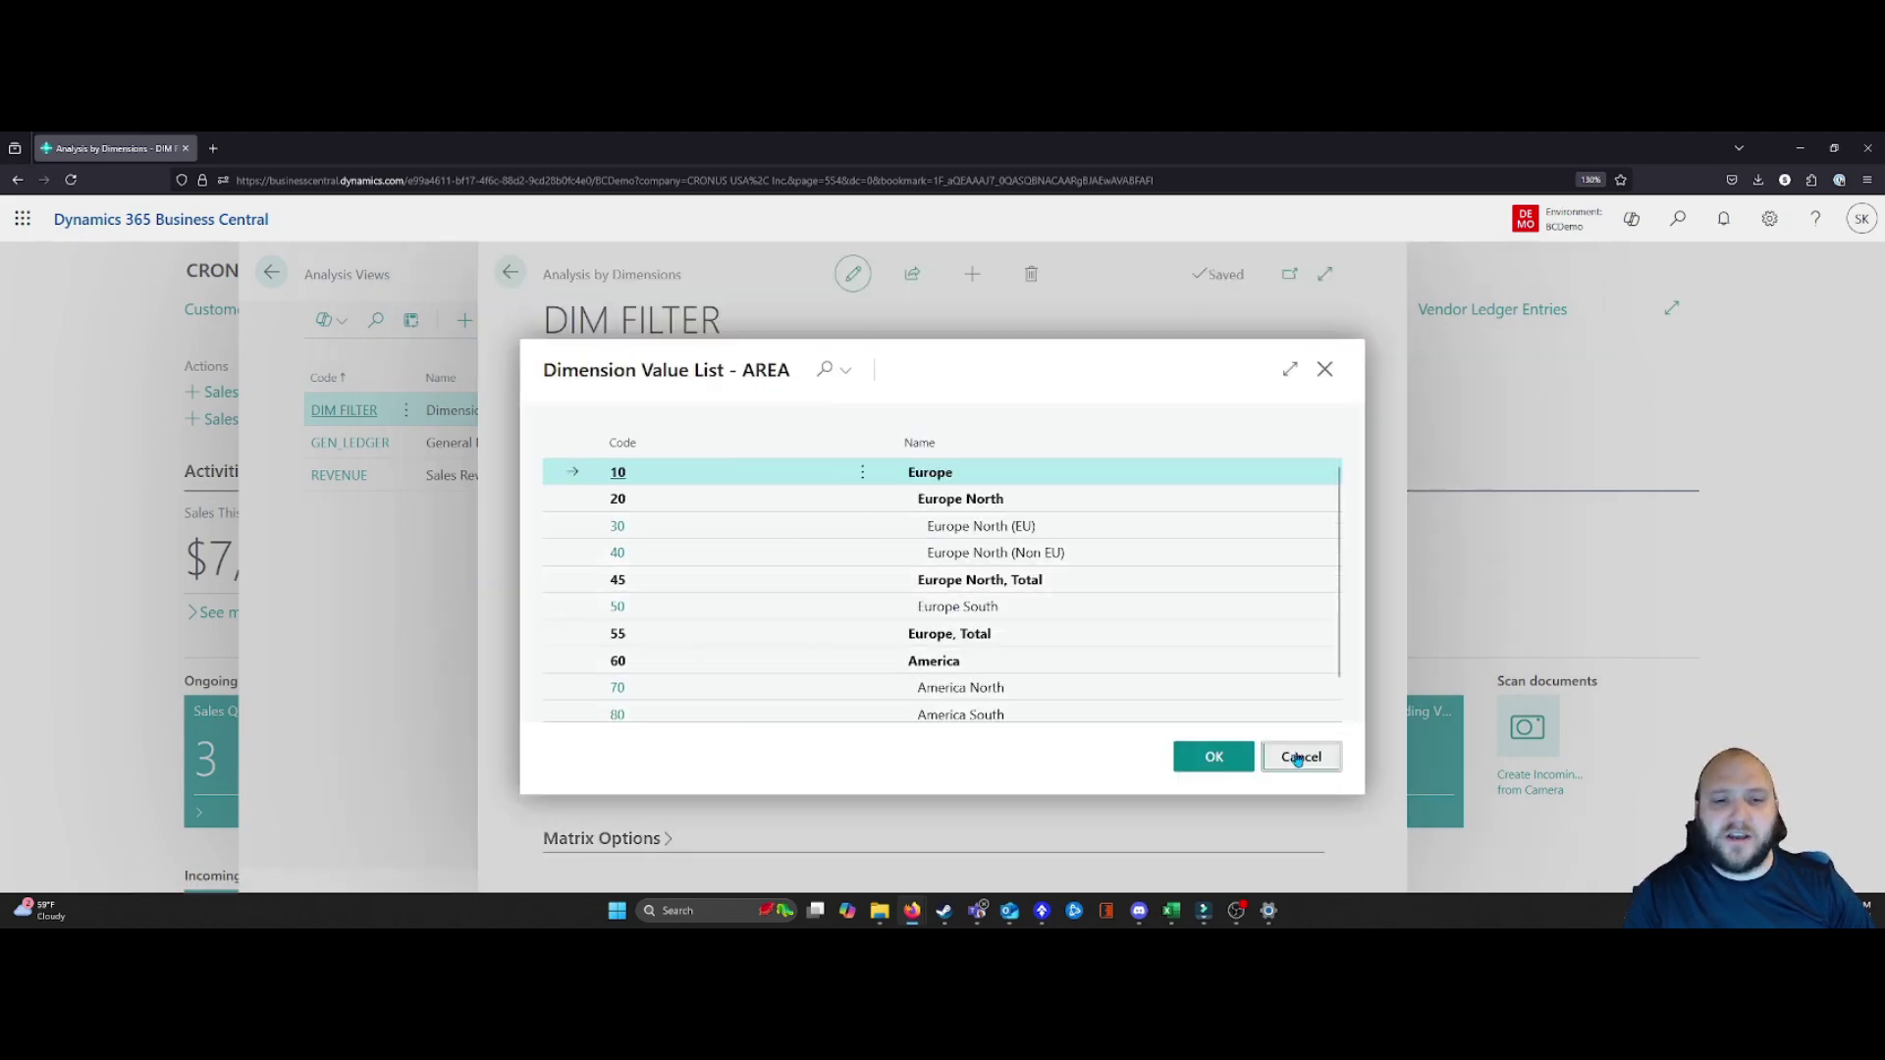
click(1303, 756)
click(1312, 624)
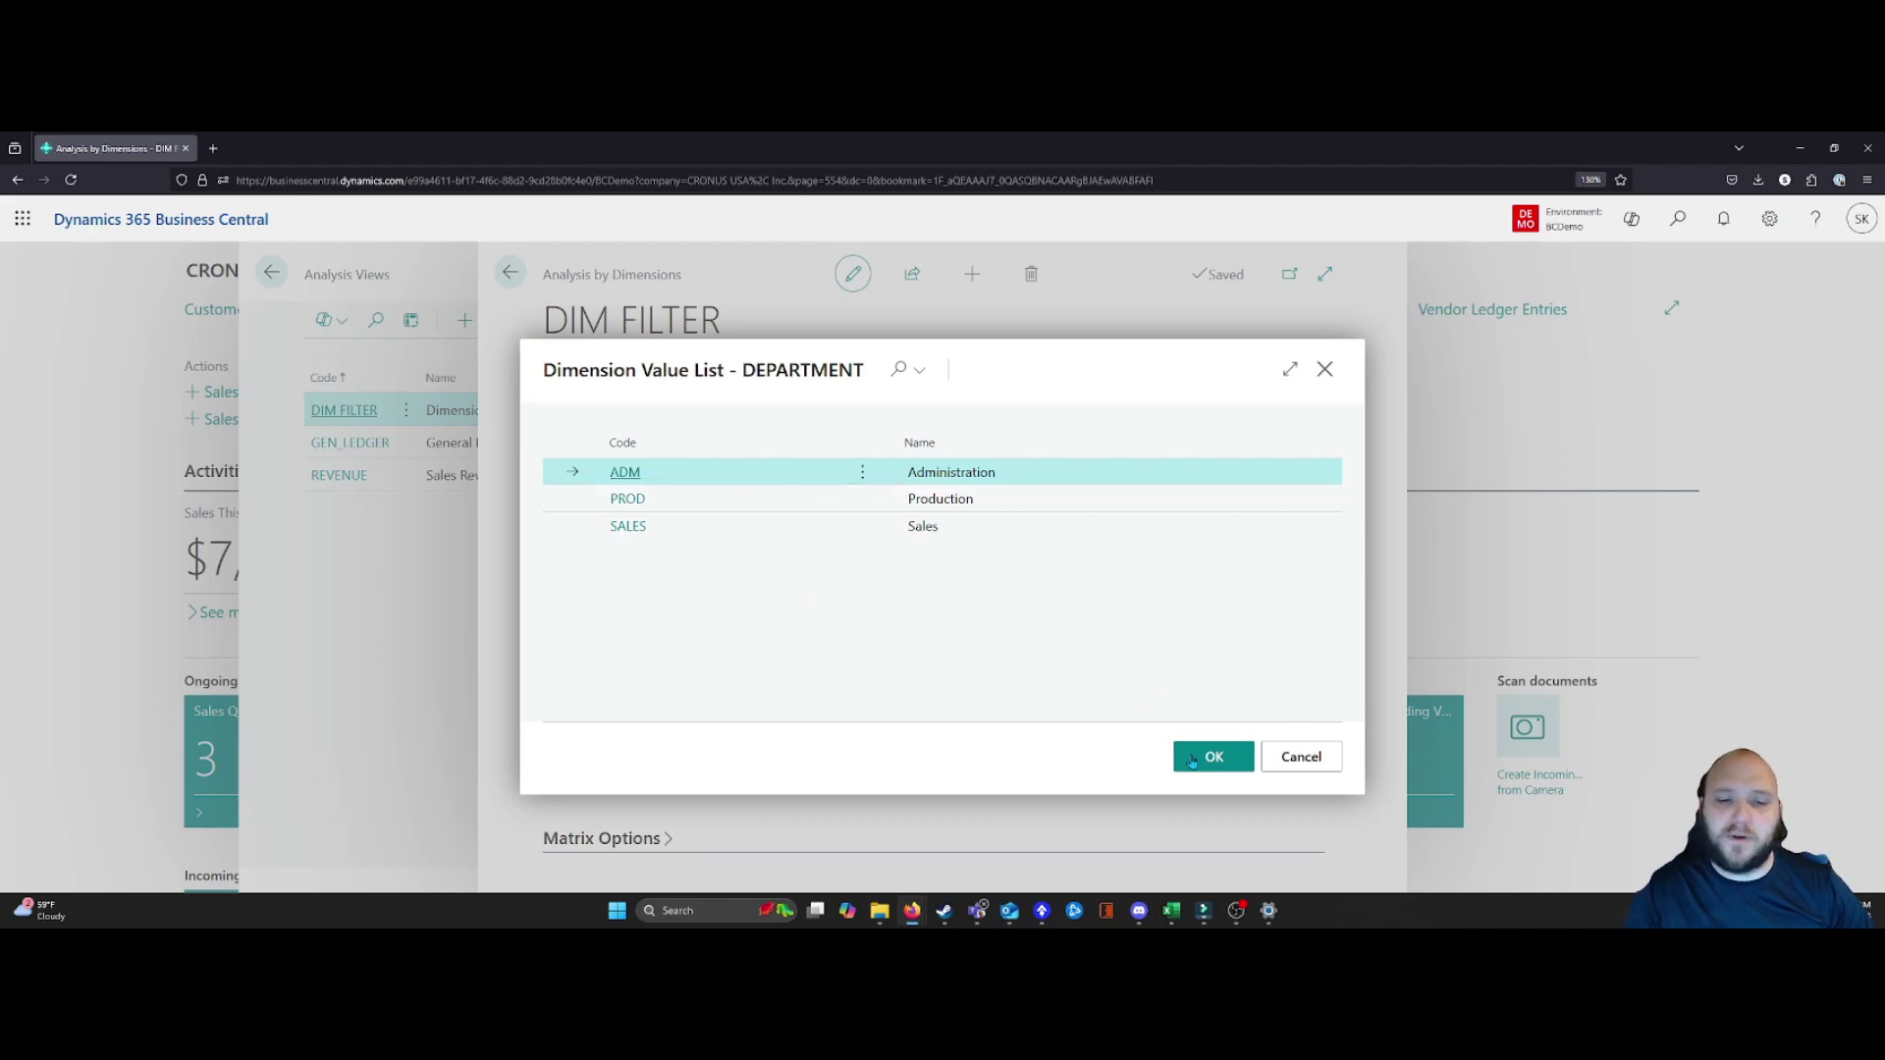
click(1272, 757)
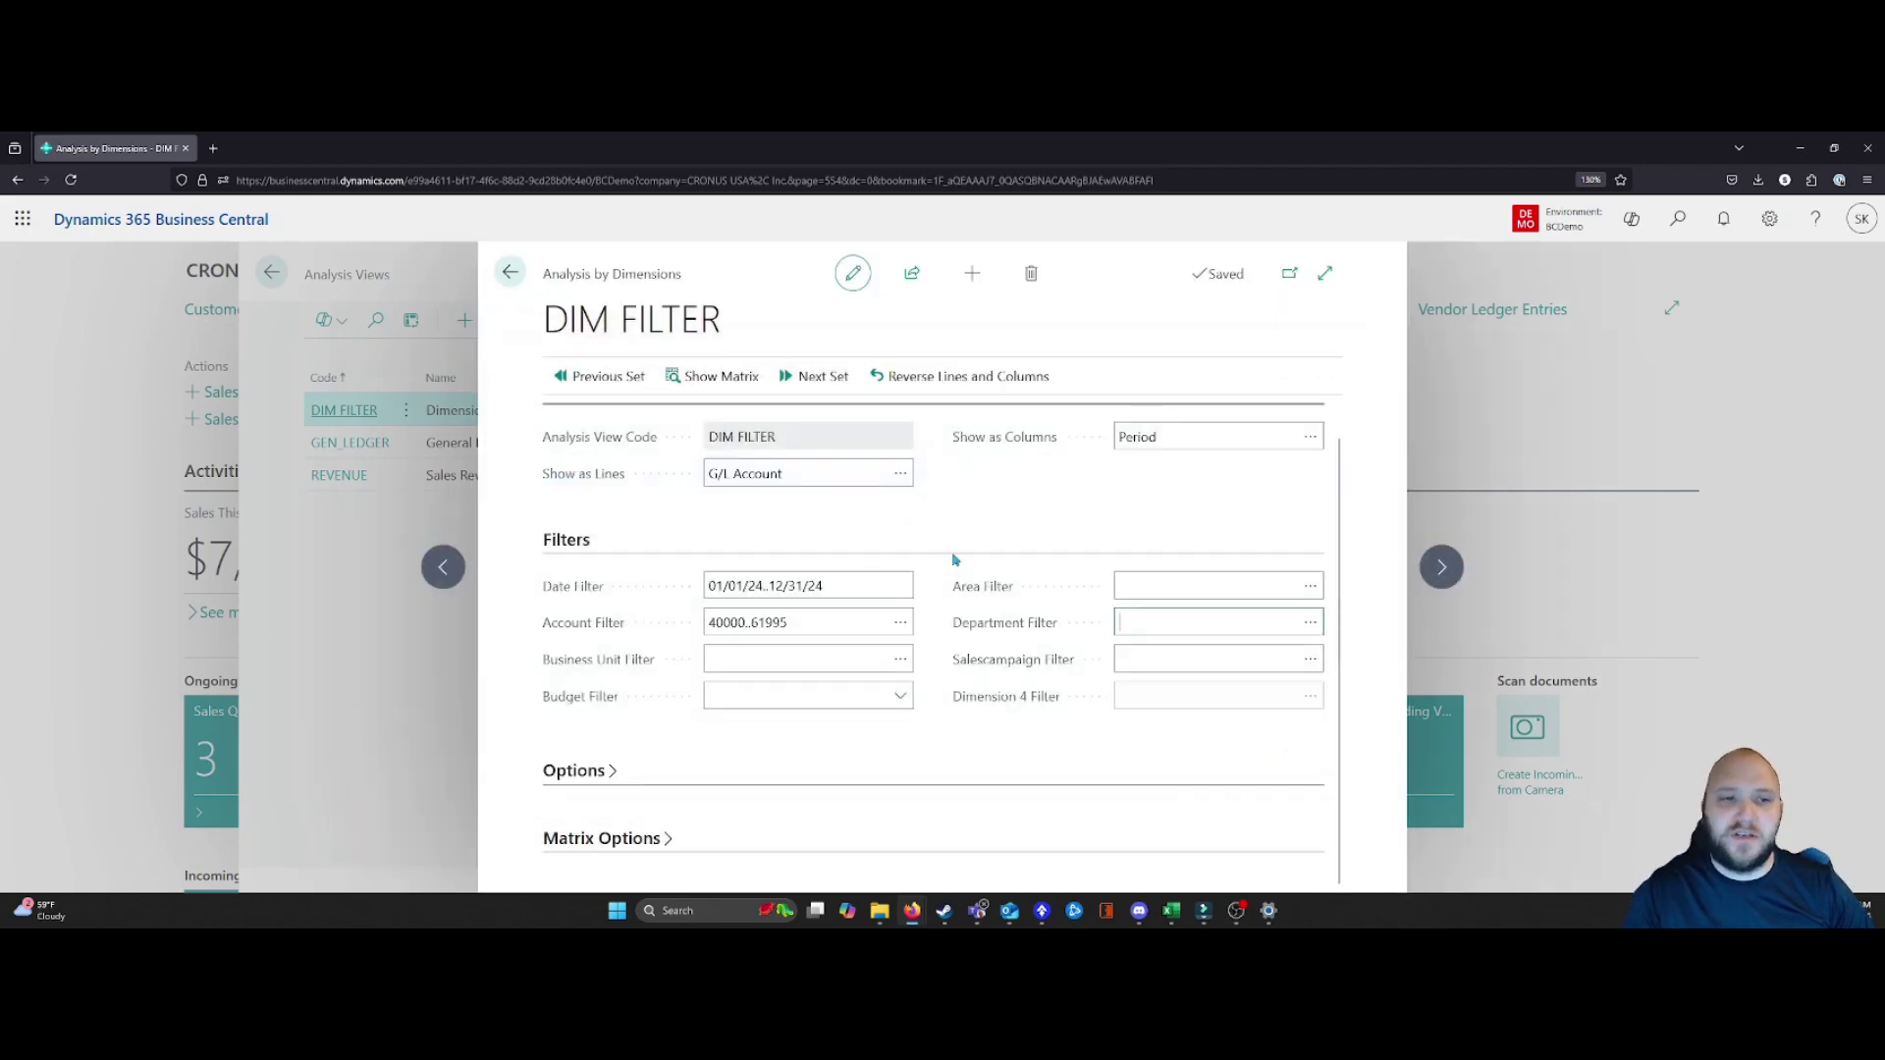
scroll(1030, 491, up, 1)
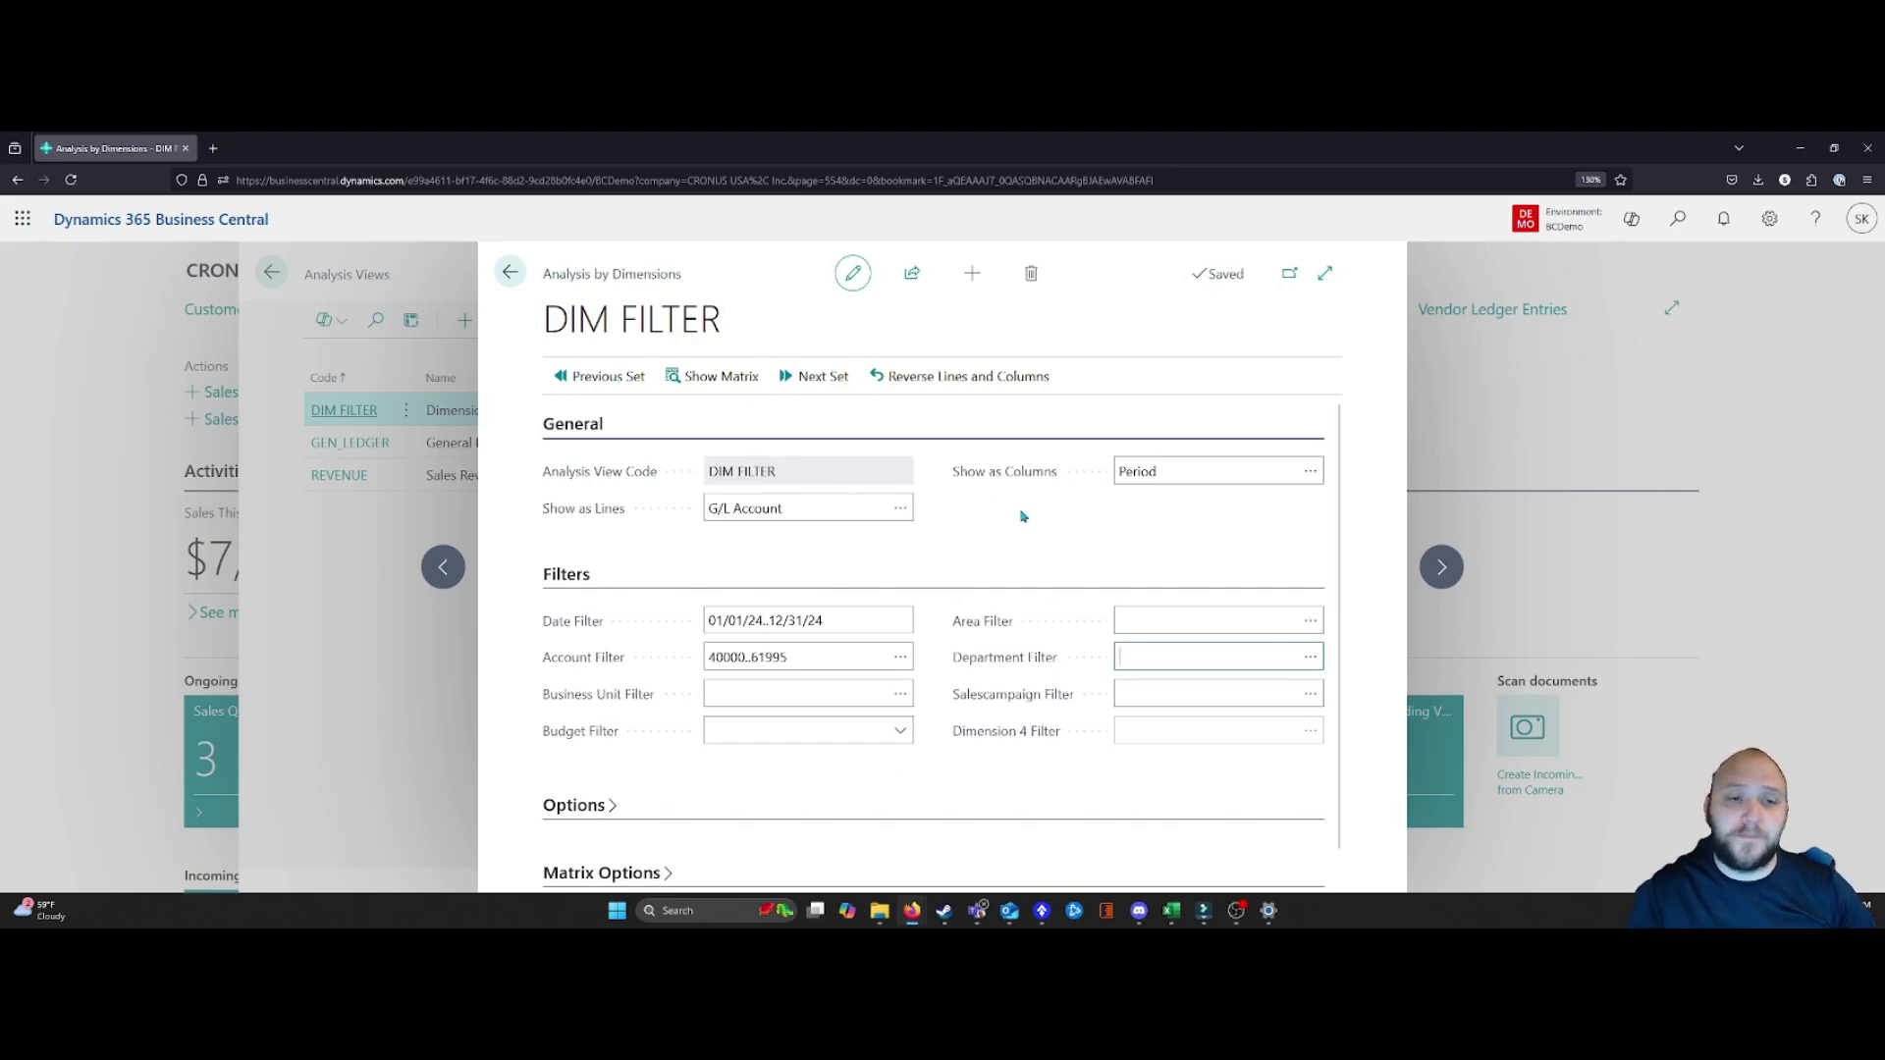
Set DEPARTMENT as the Show as Columns dimension
click(1313, 475)
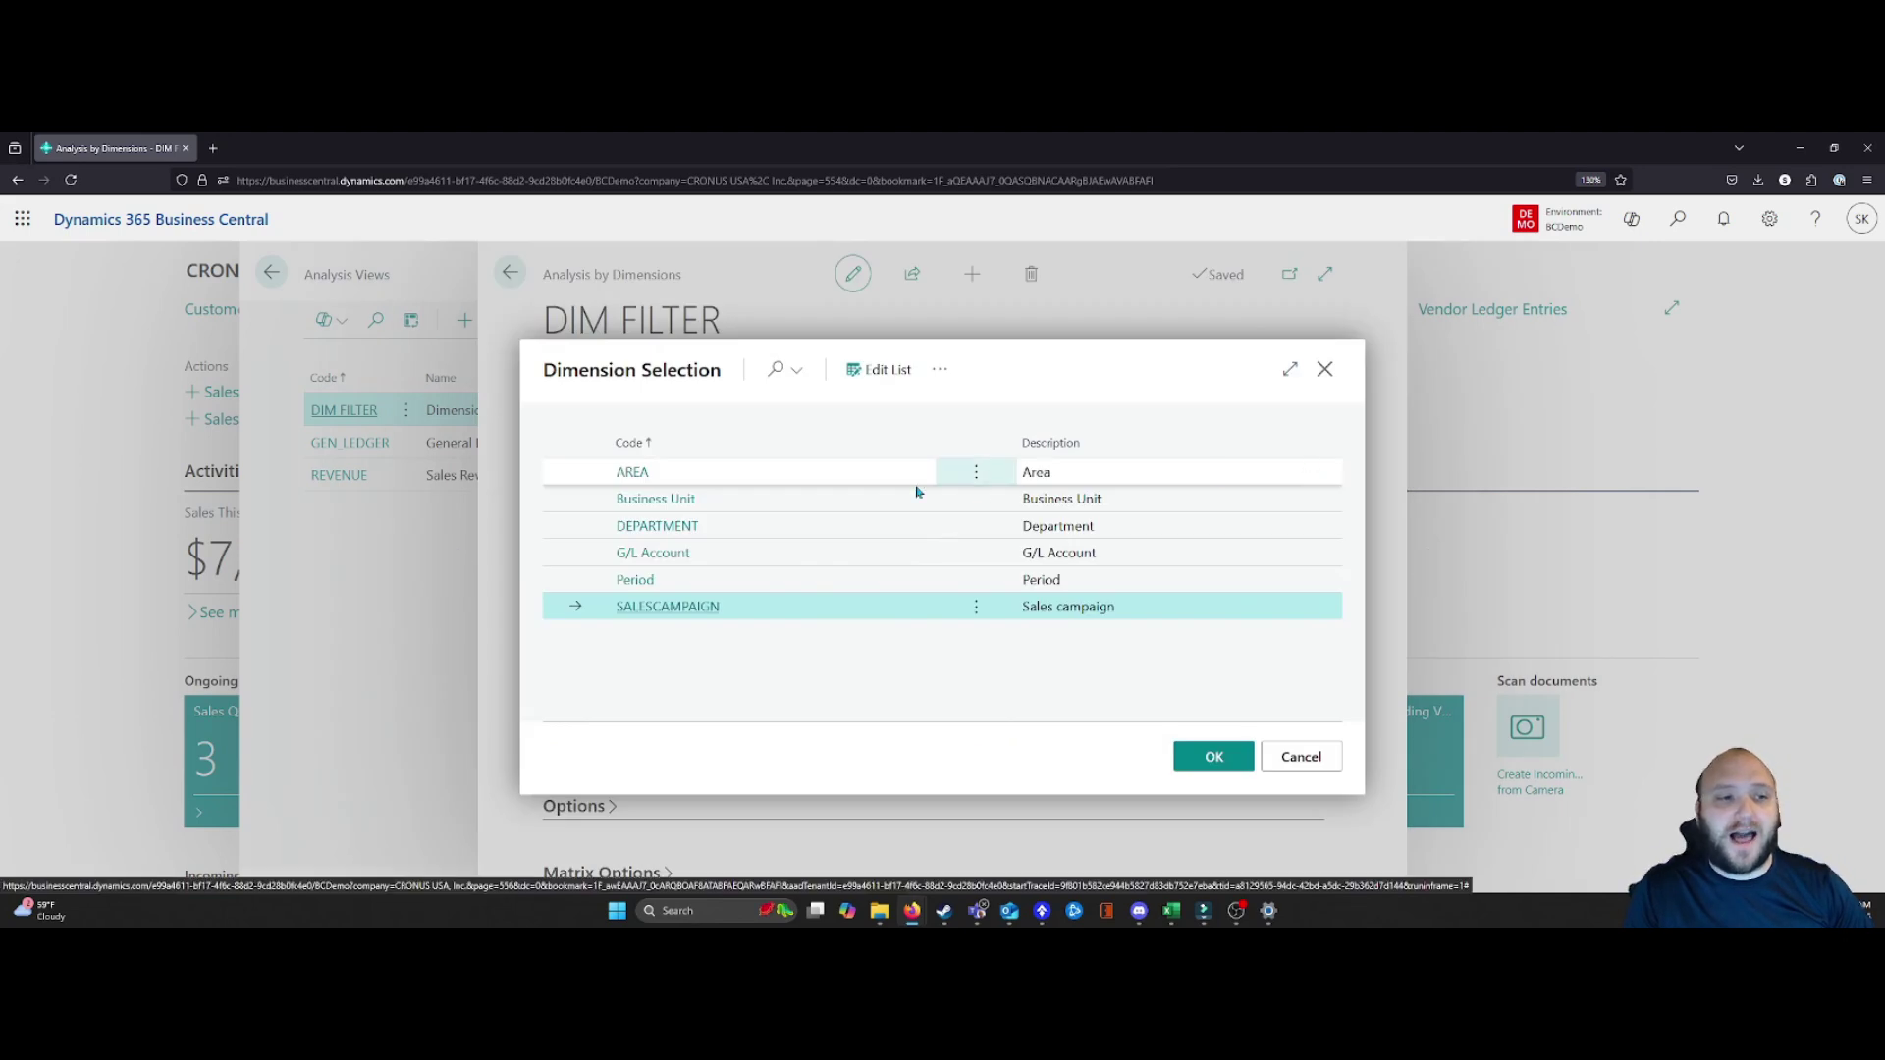
click(716, 528)
click(1213, 756)
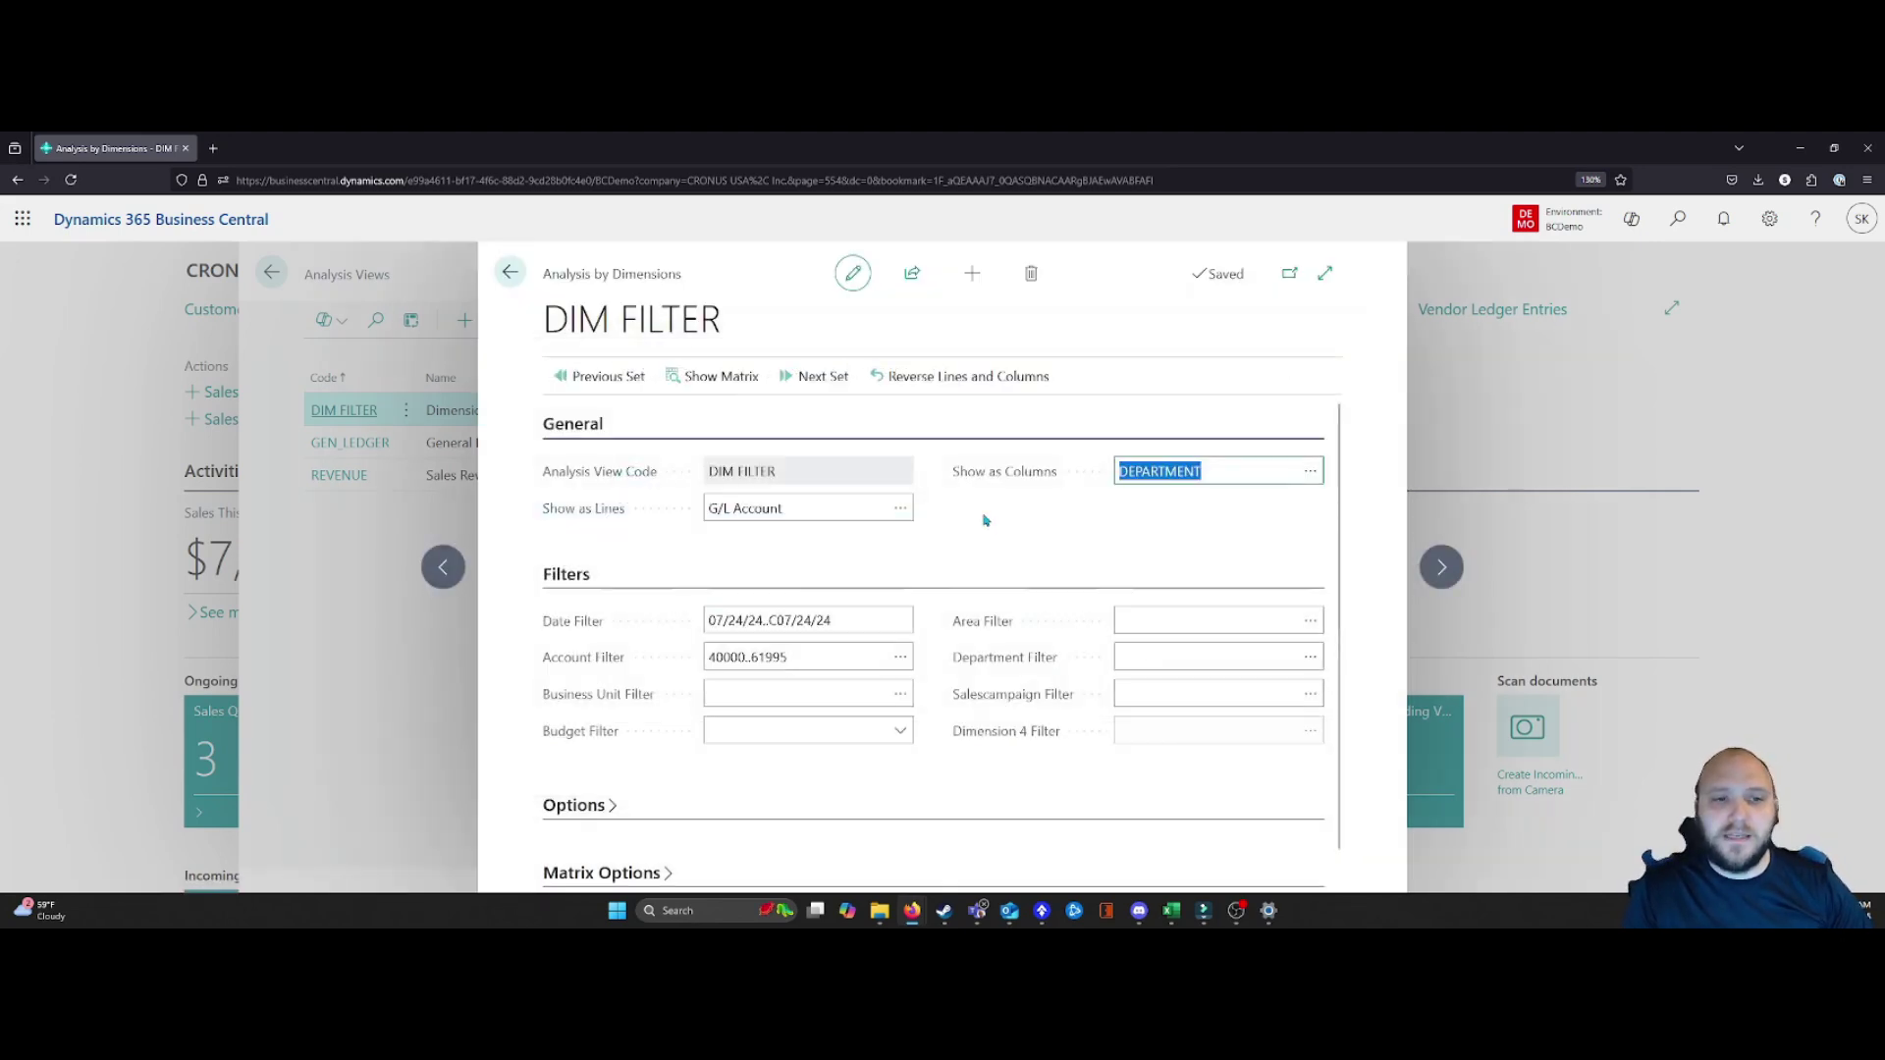
scroll(908, 609, down, 1)
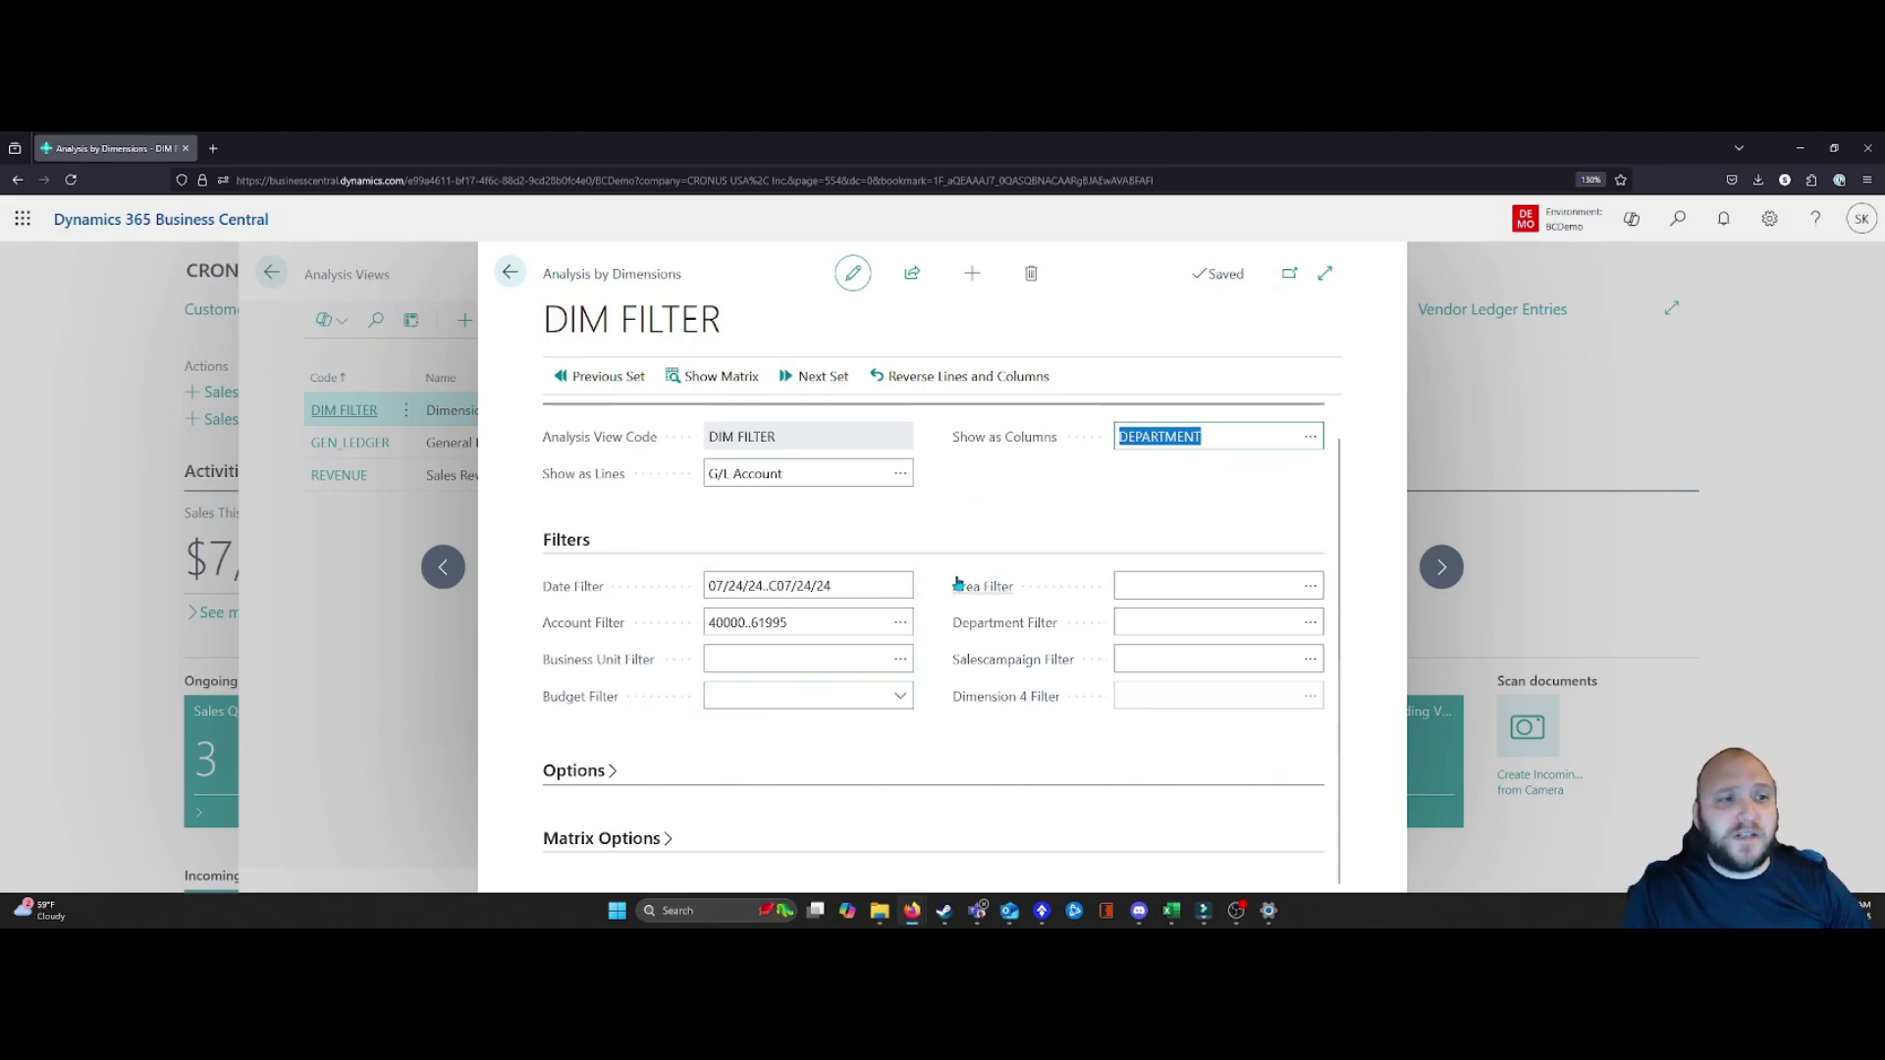
scroll(942, 579, up, 1)
Preview the matrix with ADM, PROD and SALES columns, then close it
click(705, 379)
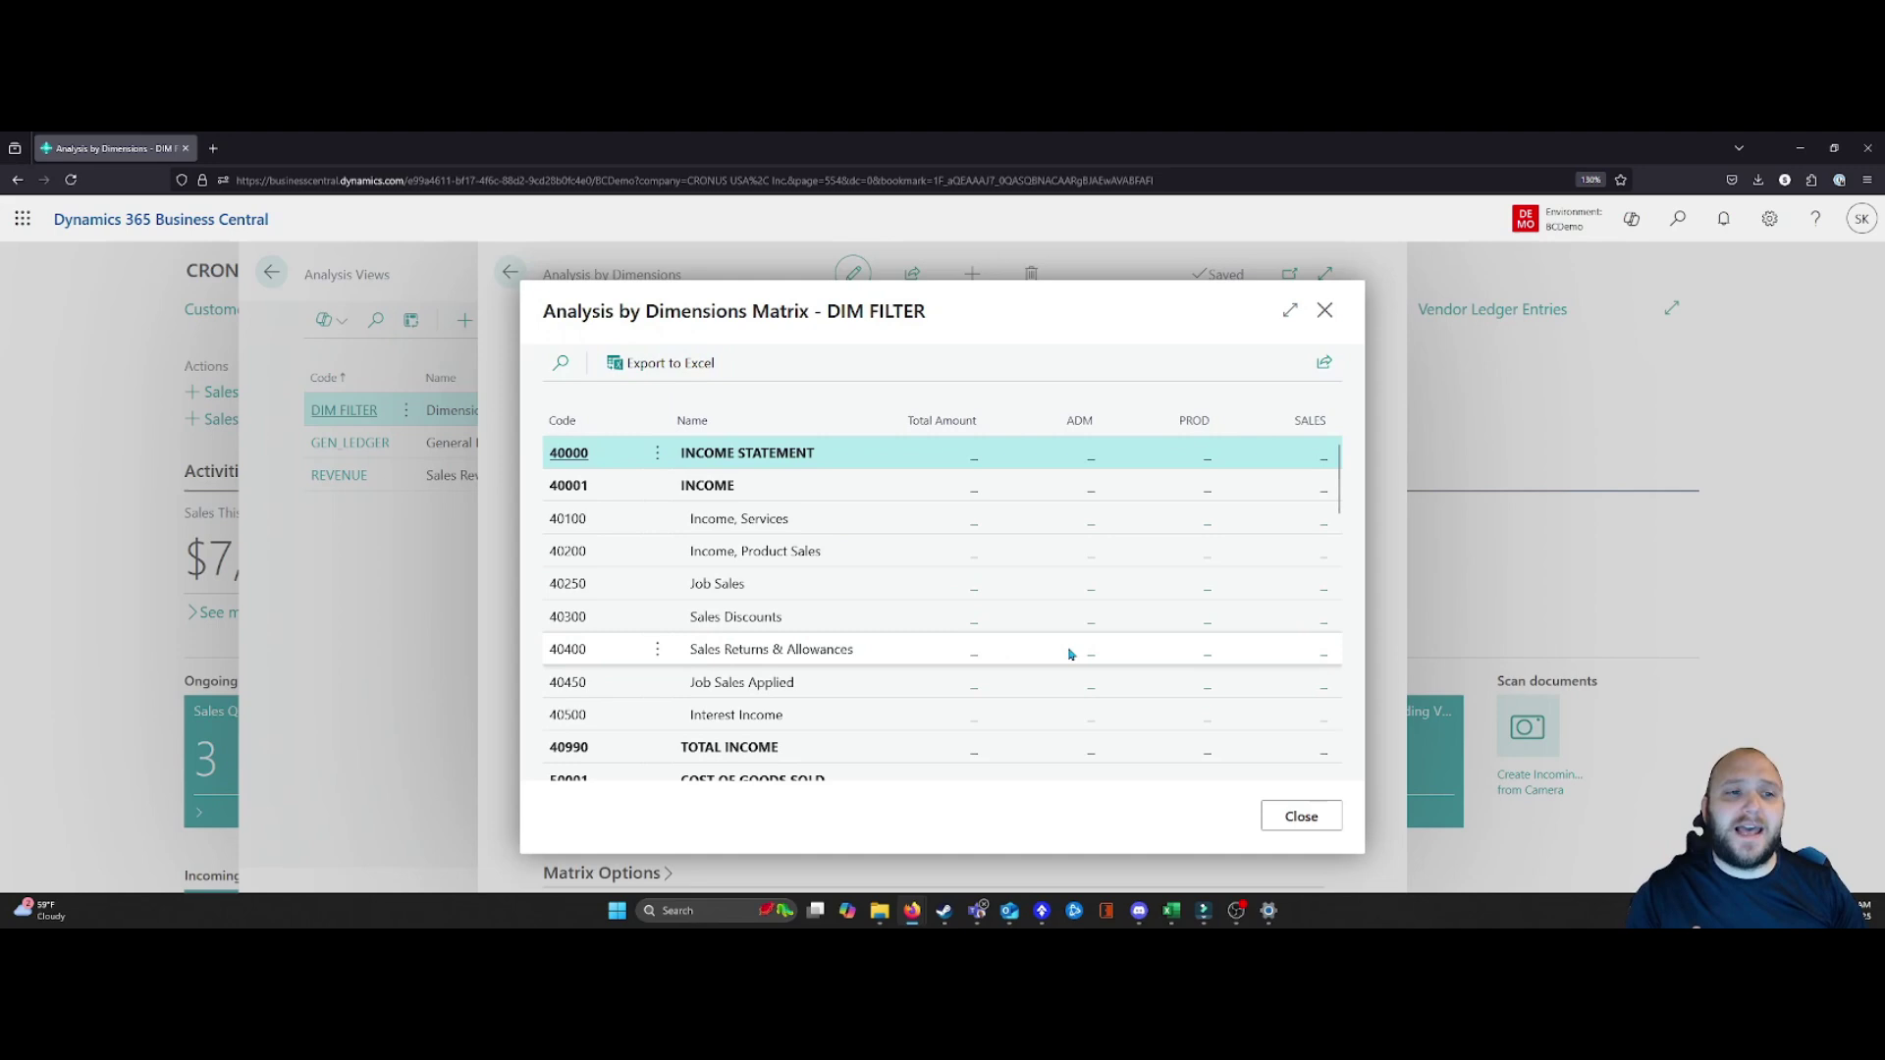
scroll(1079, 667, down, 12)
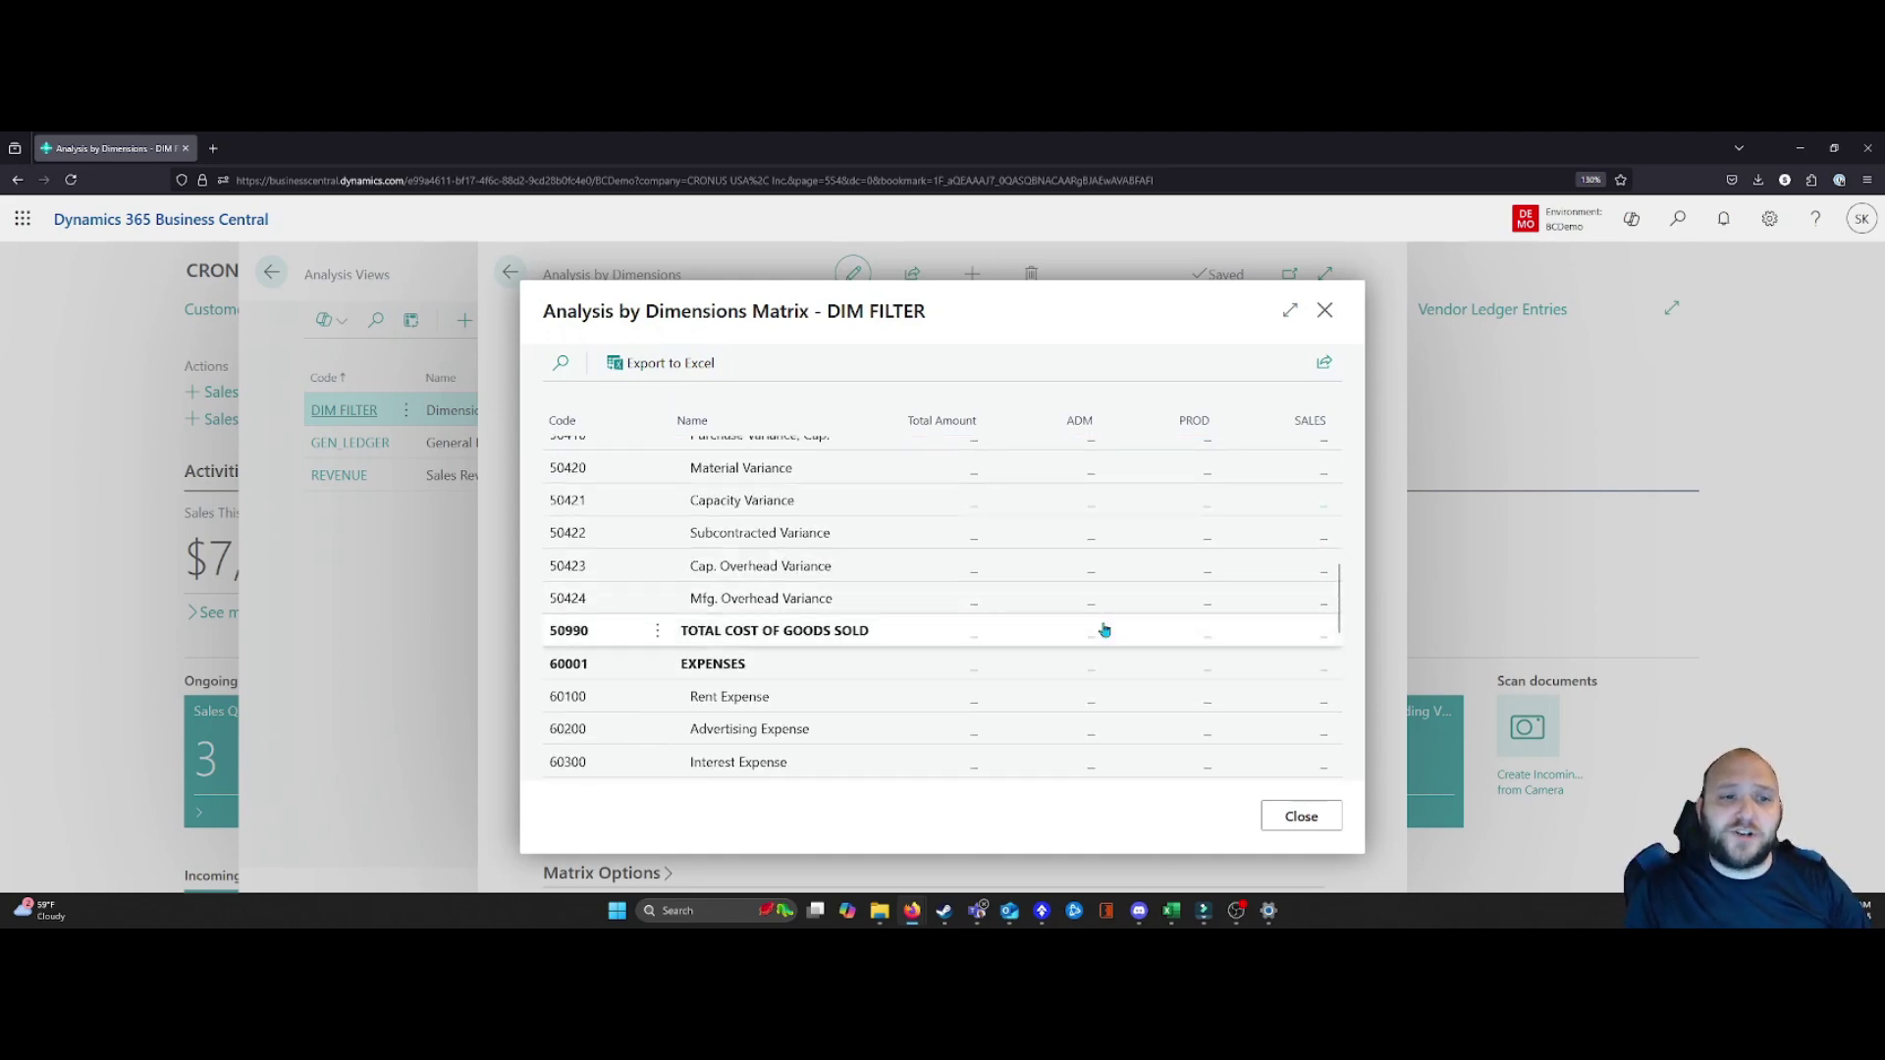
scroll(1080, 639, up, 10)
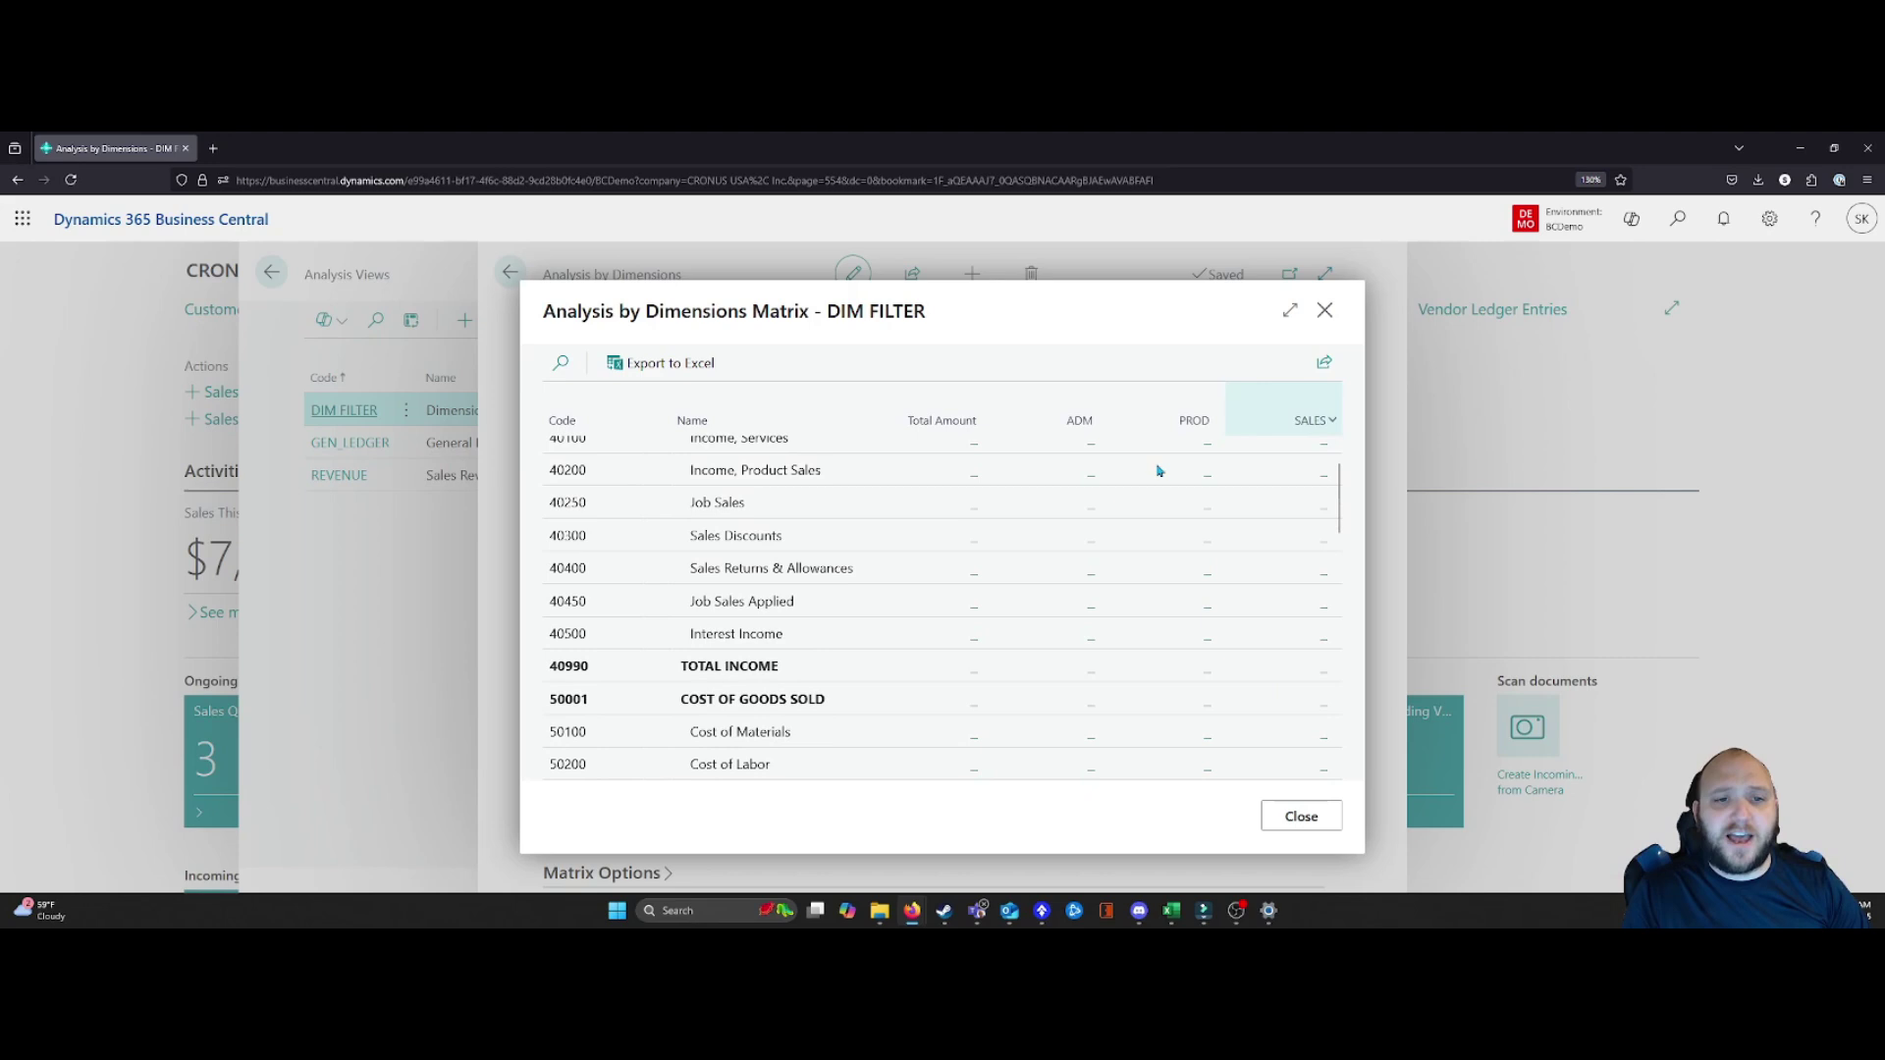
click(1298, 815)
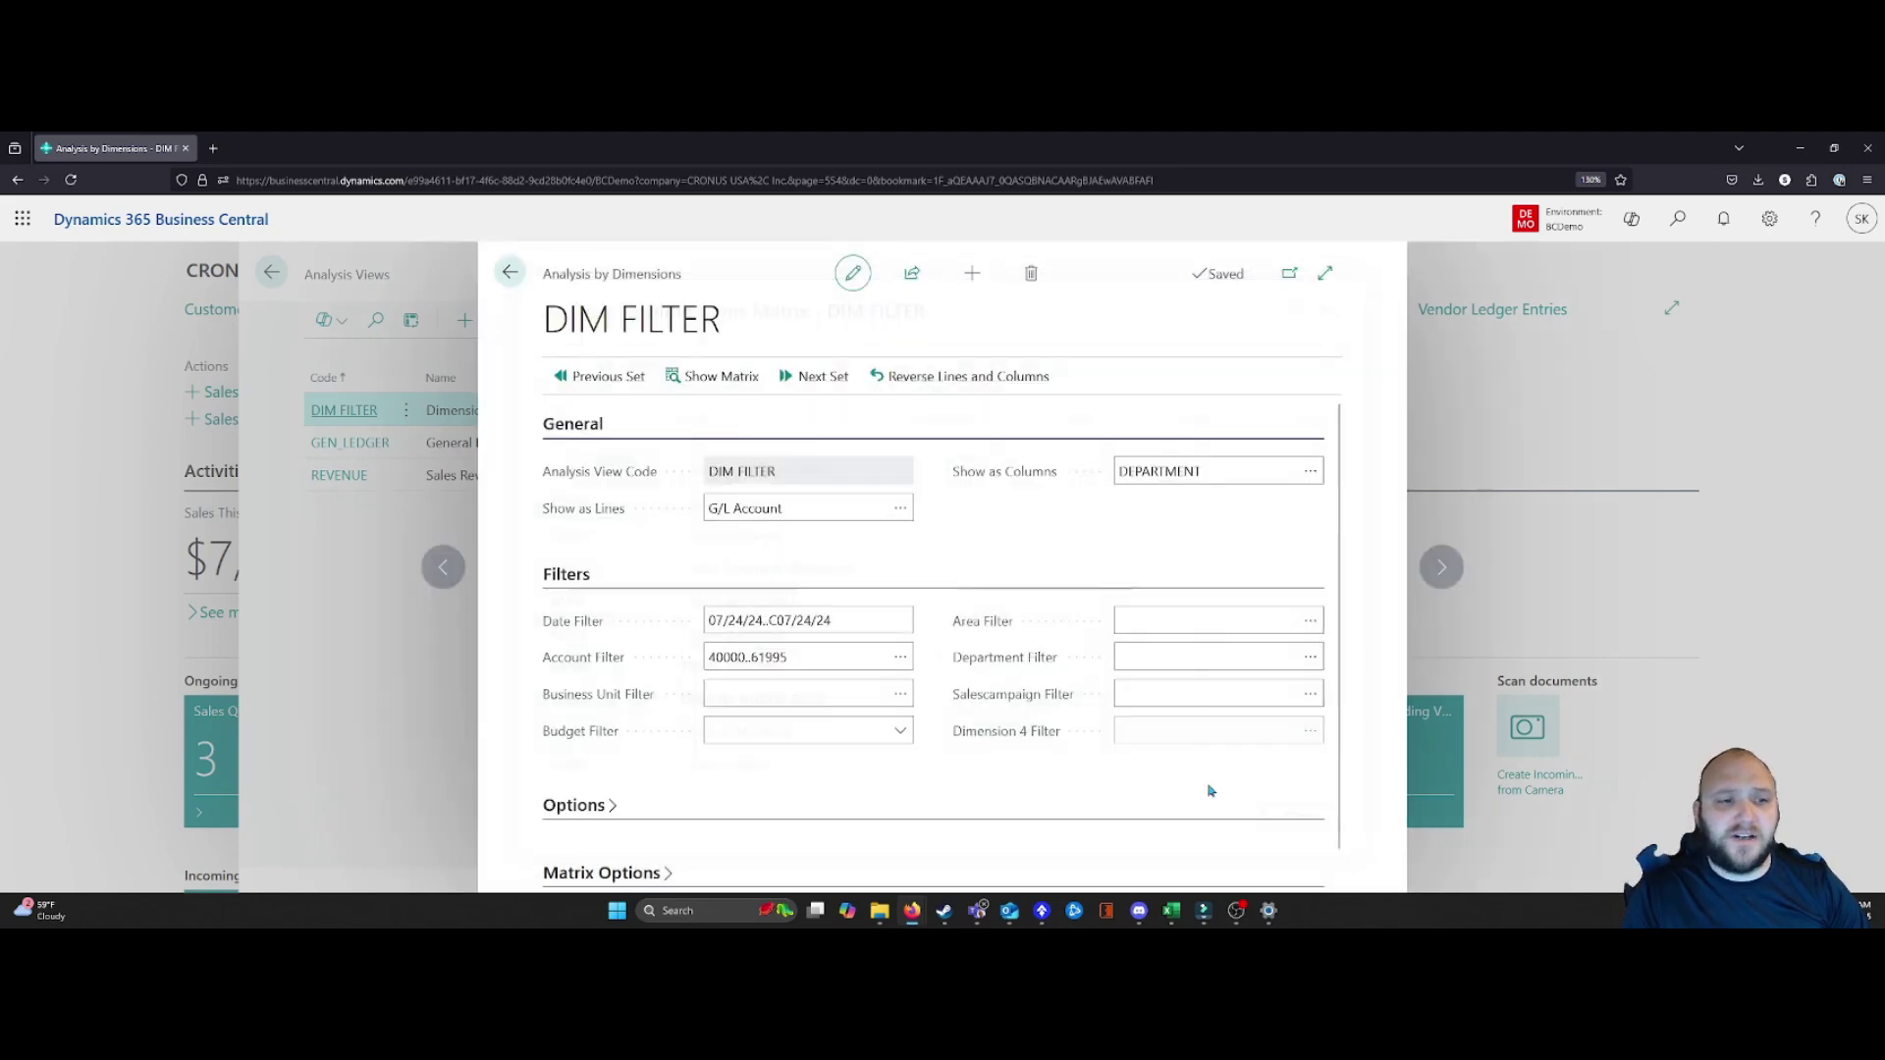
Reset the date filter to 01/01/24..12/31/24 and show the matrix down to the expense rows
click(846, 621)
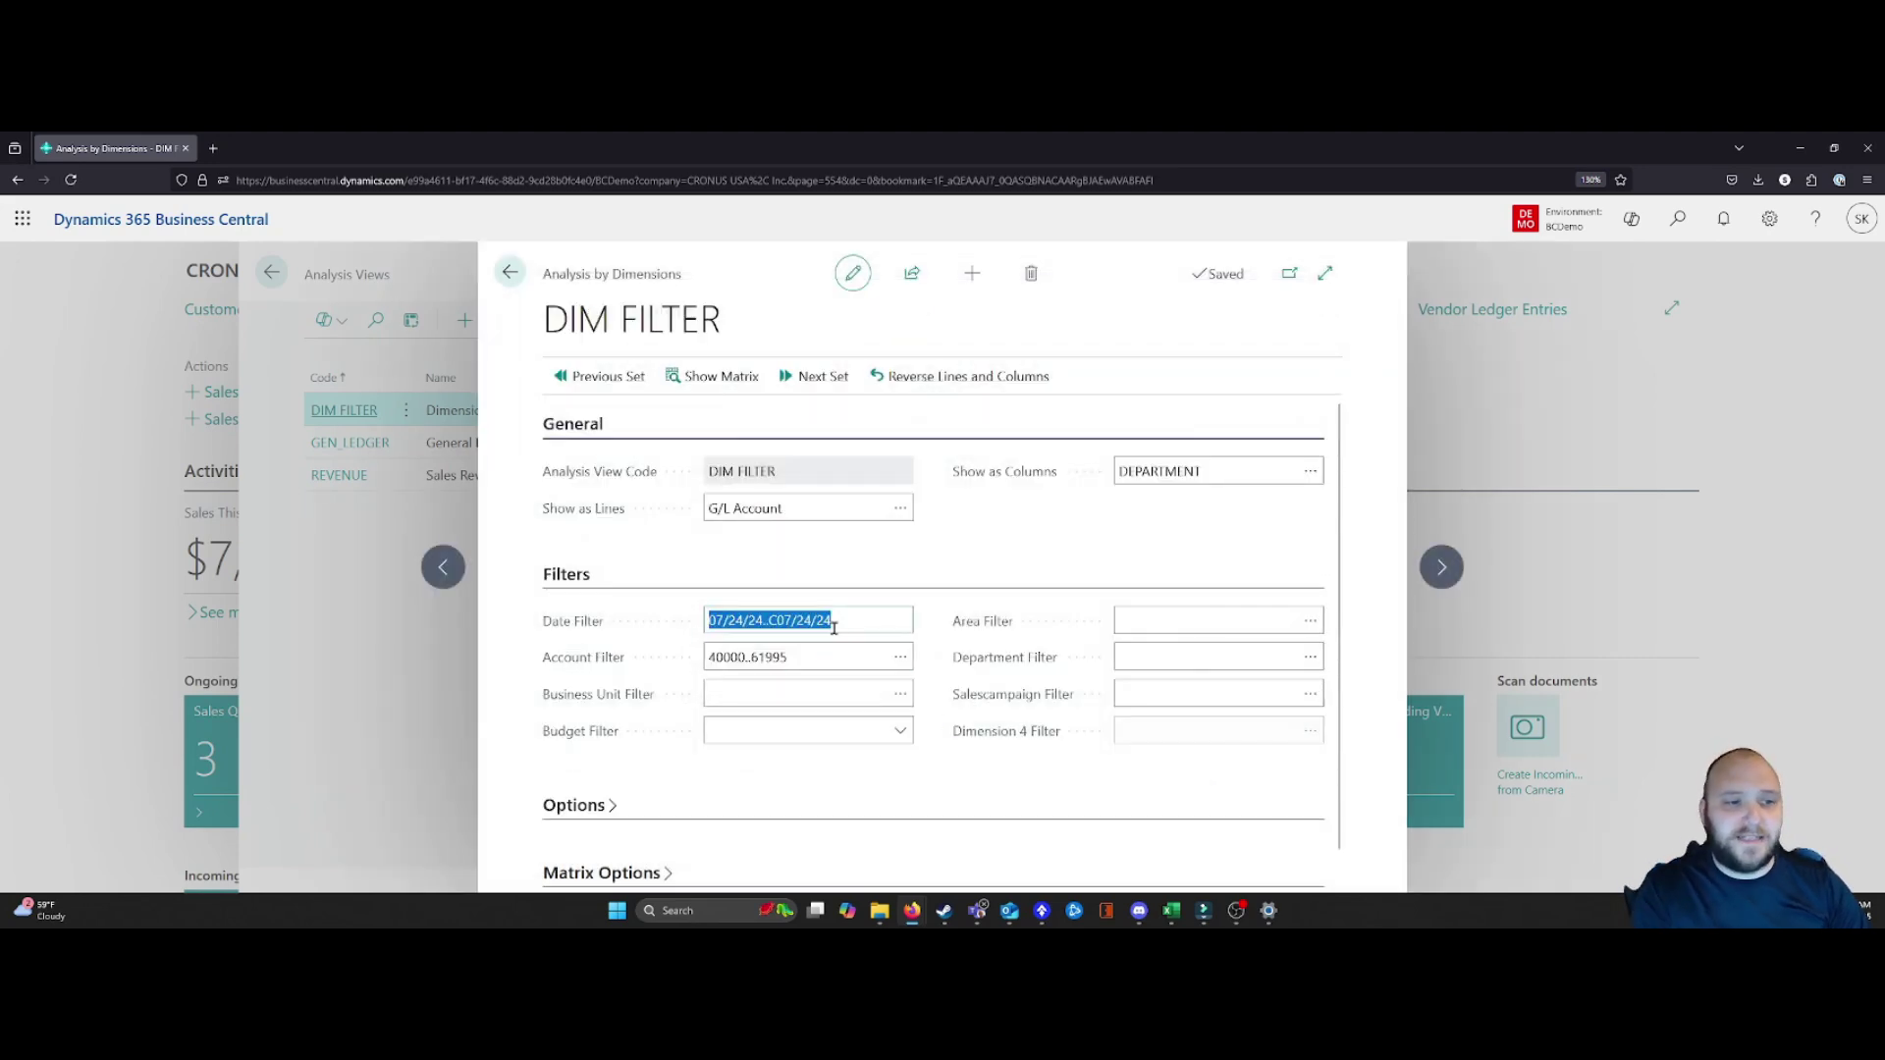
click(1224, 473)
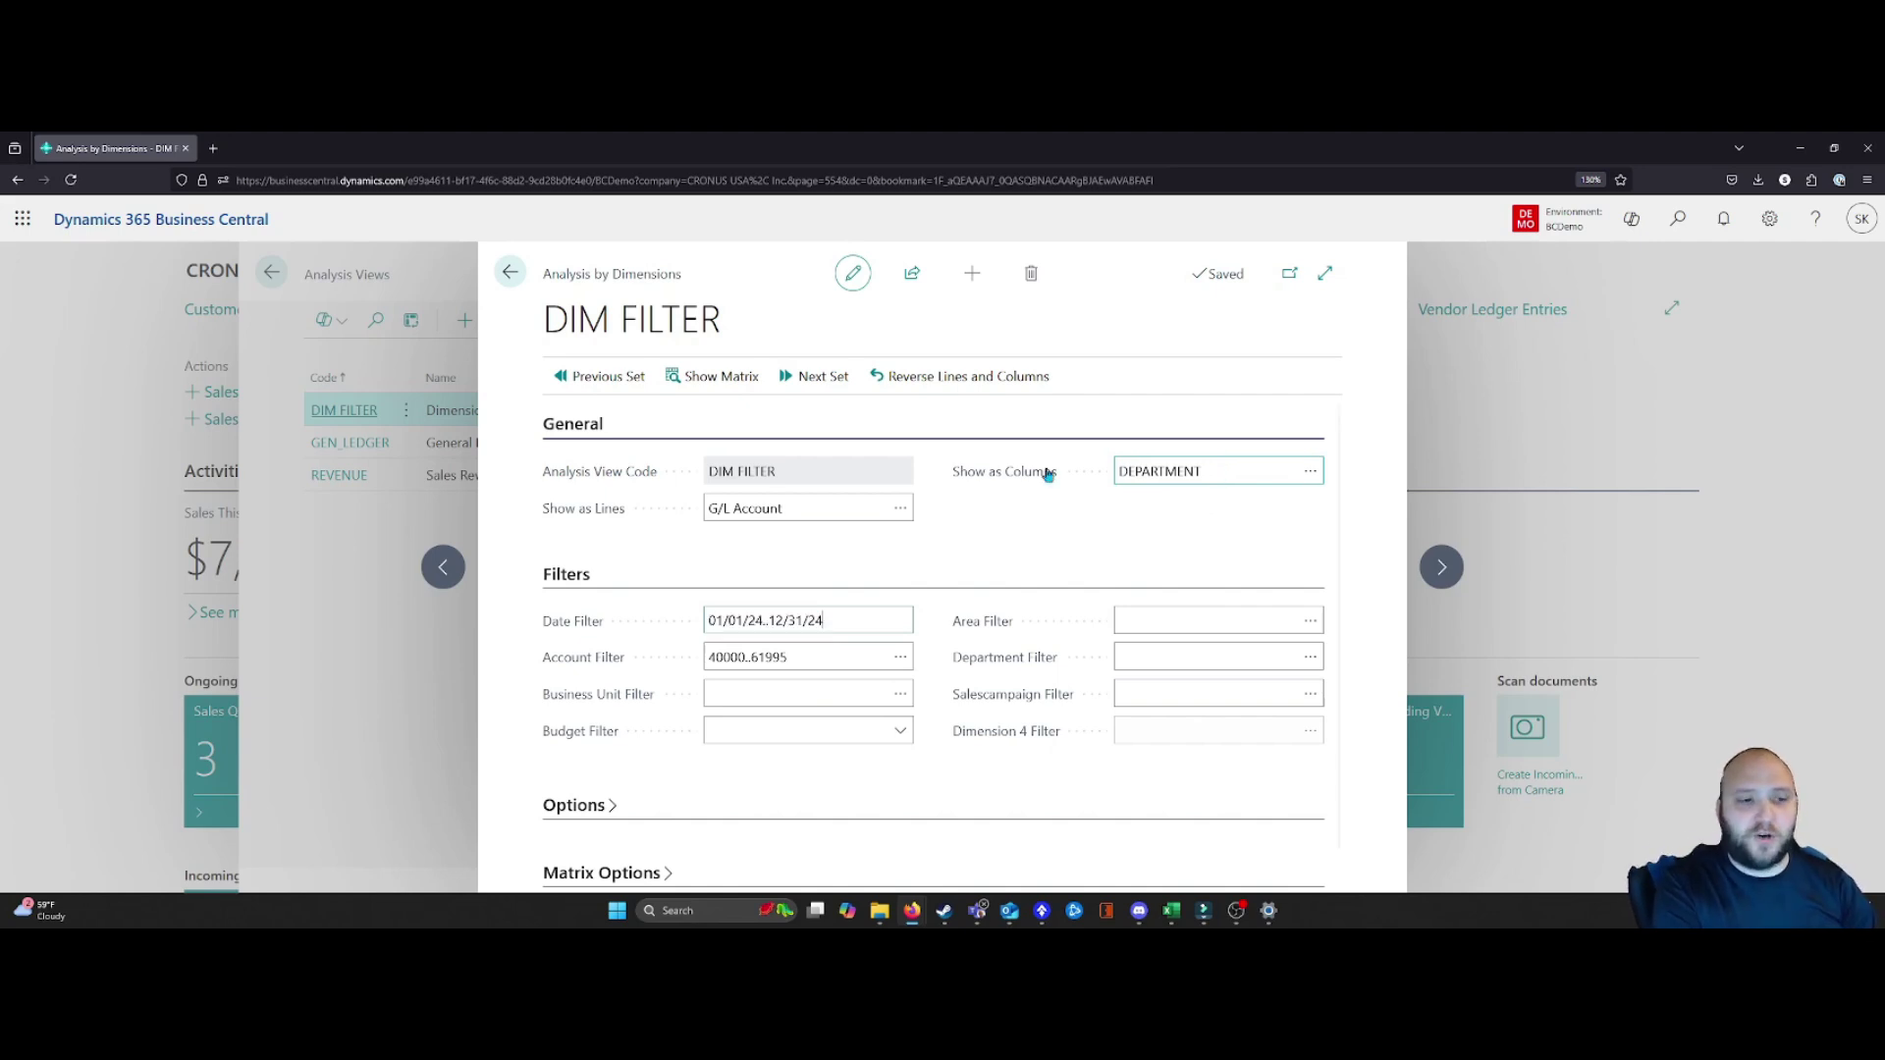
click(711, 379)
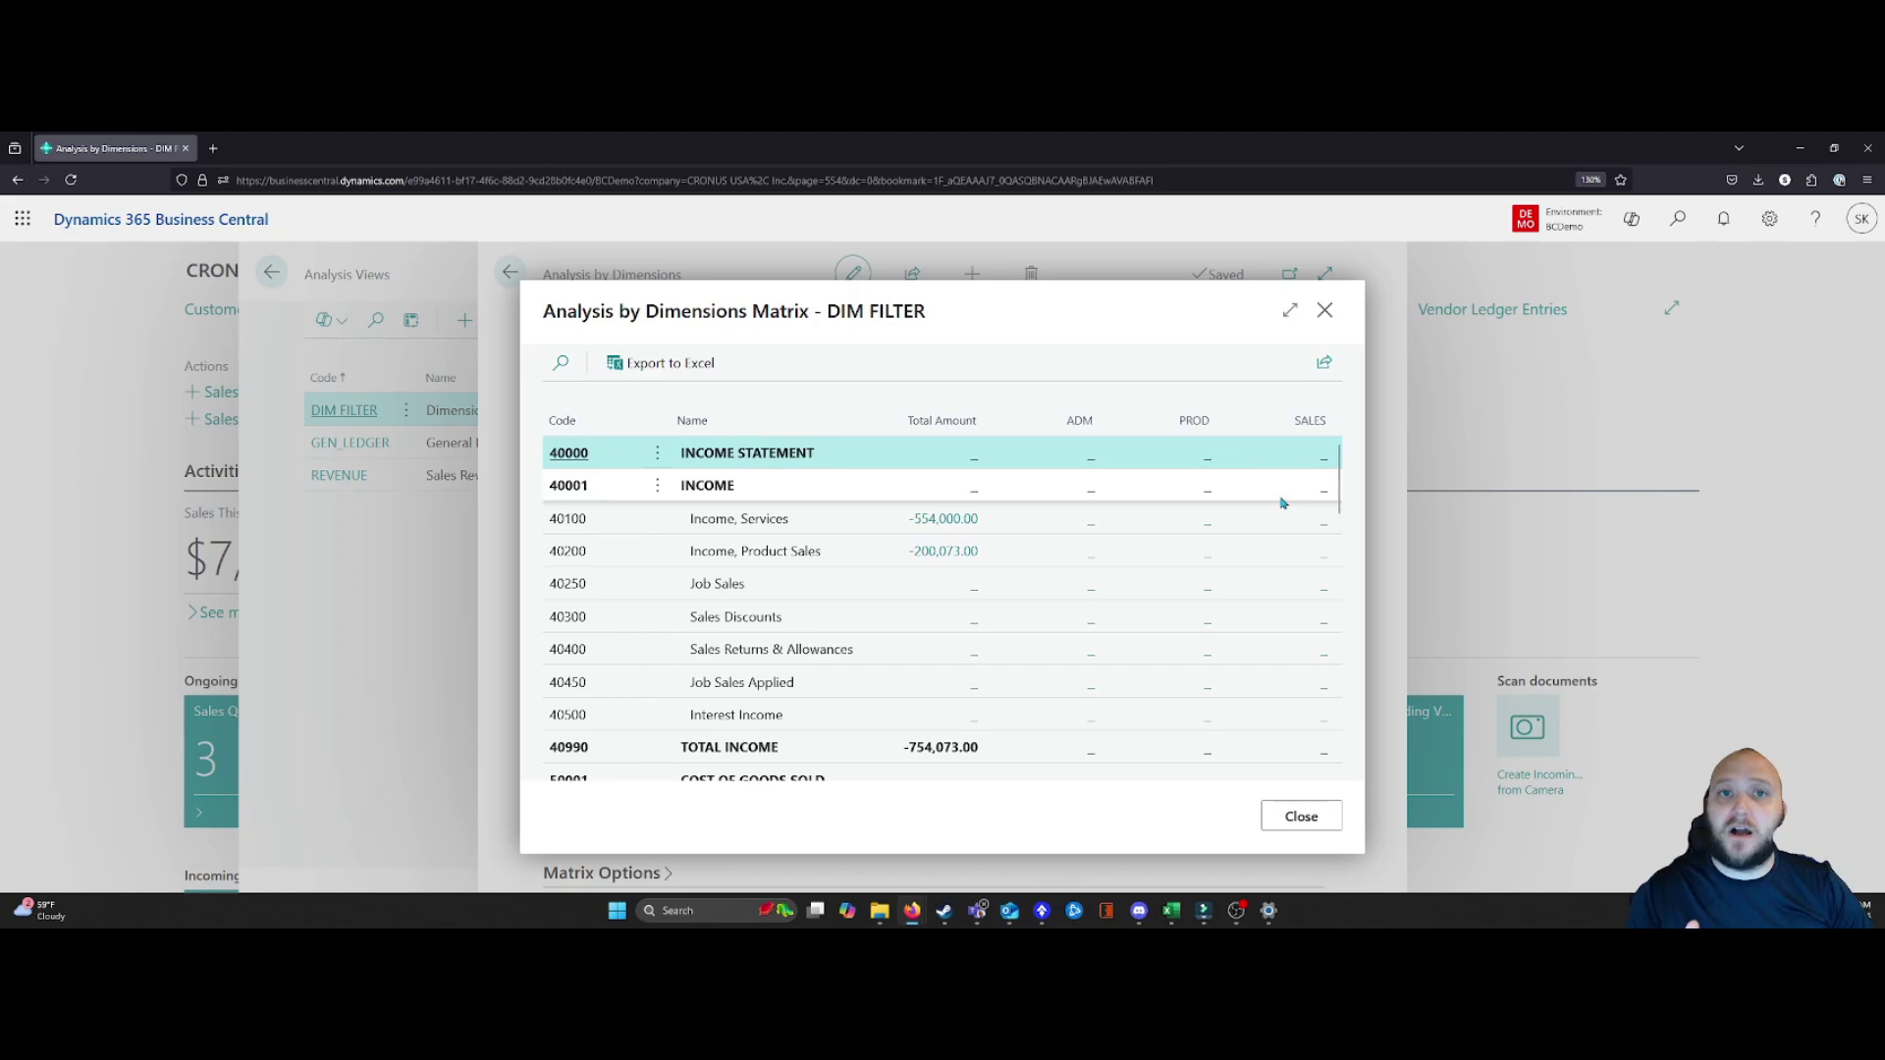
scroll(1120, 565, down, 5)
scroll(1114, 568, down, 3)
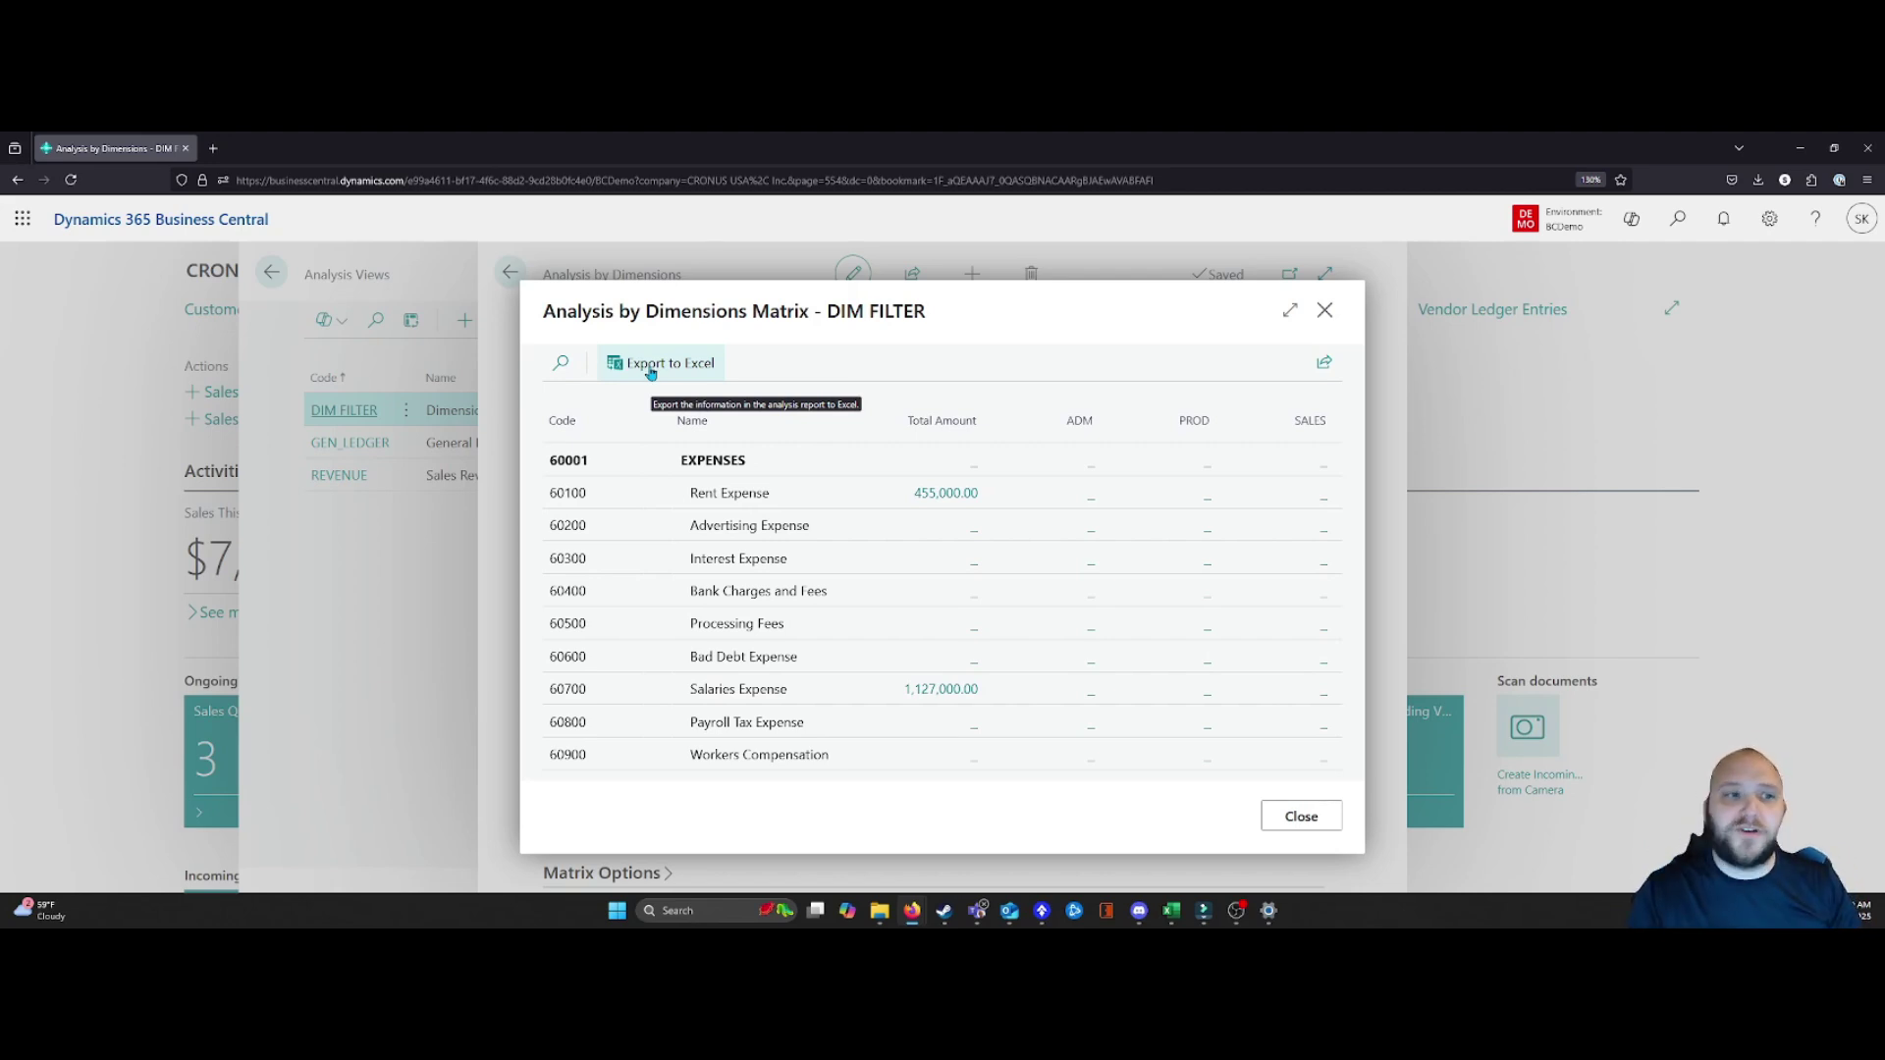
Widen the matrix and drill into Rent Expense's 455,000.00 to see its analysis view entries
click(1321, 365)
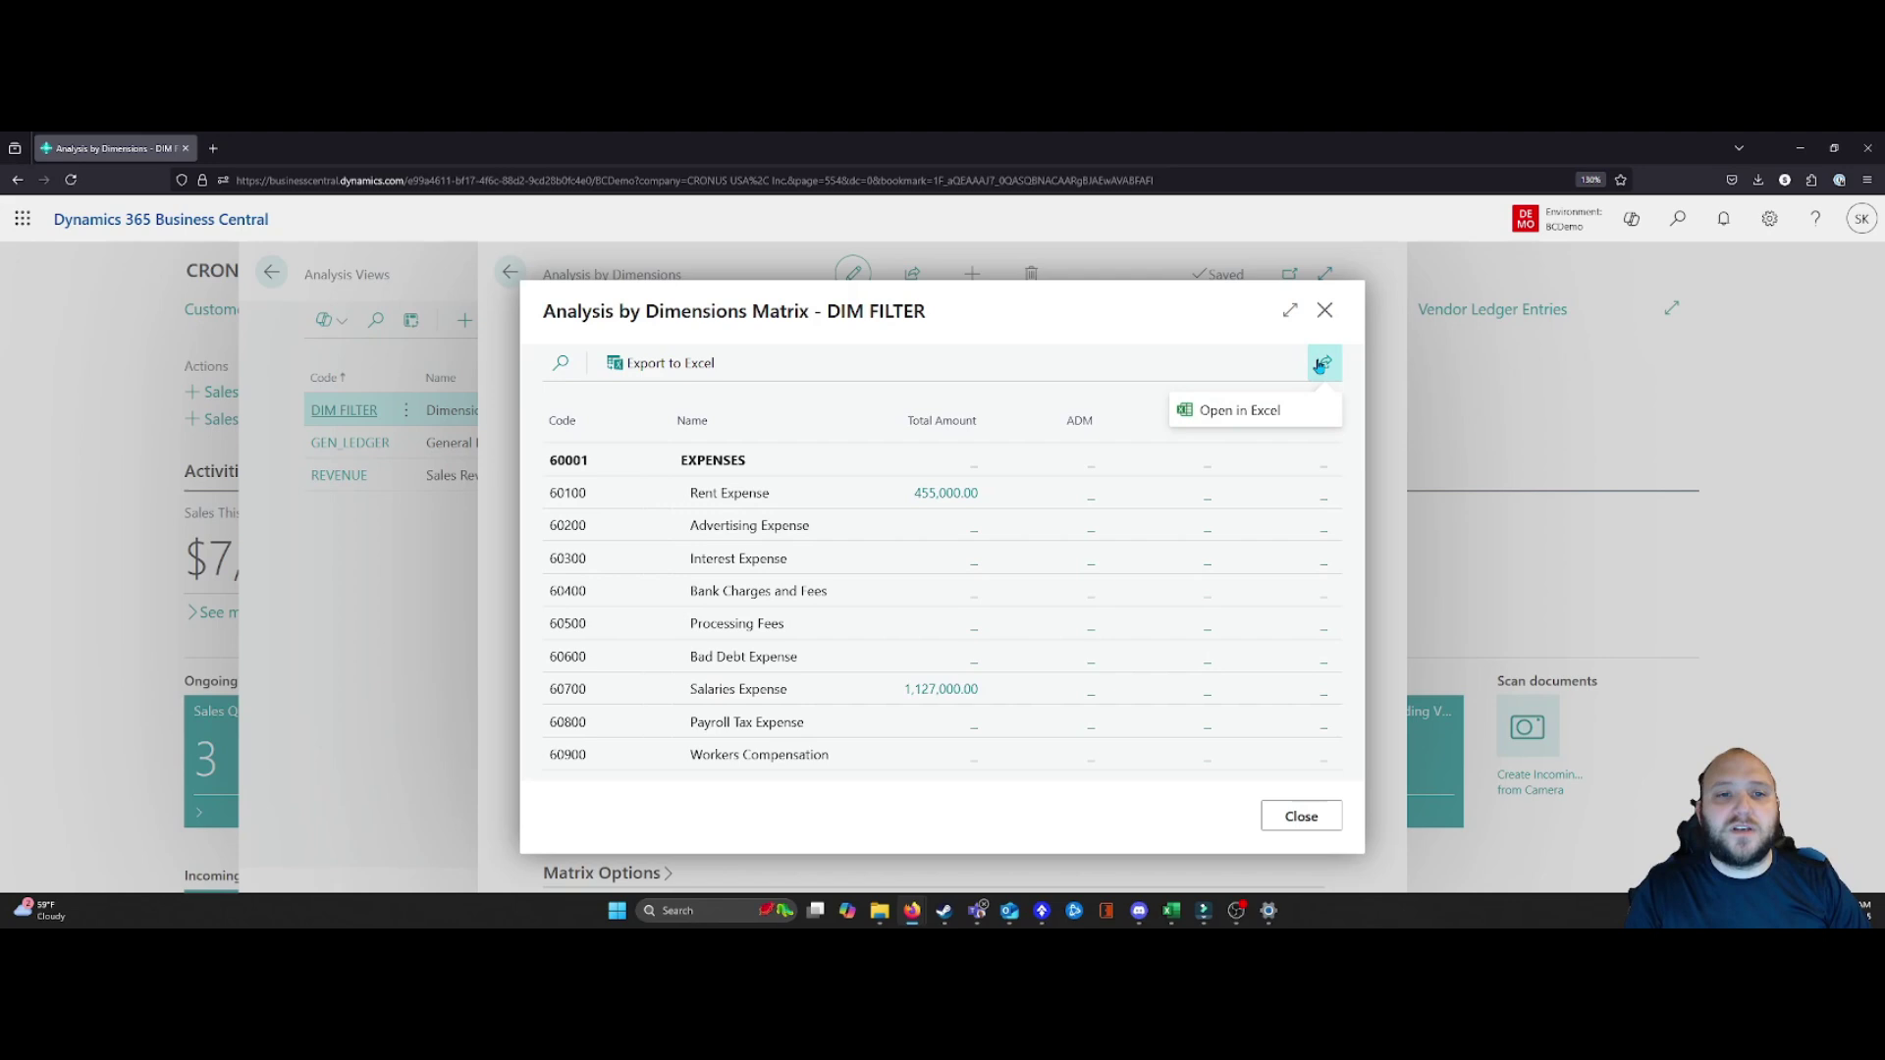
click(1289, 310)
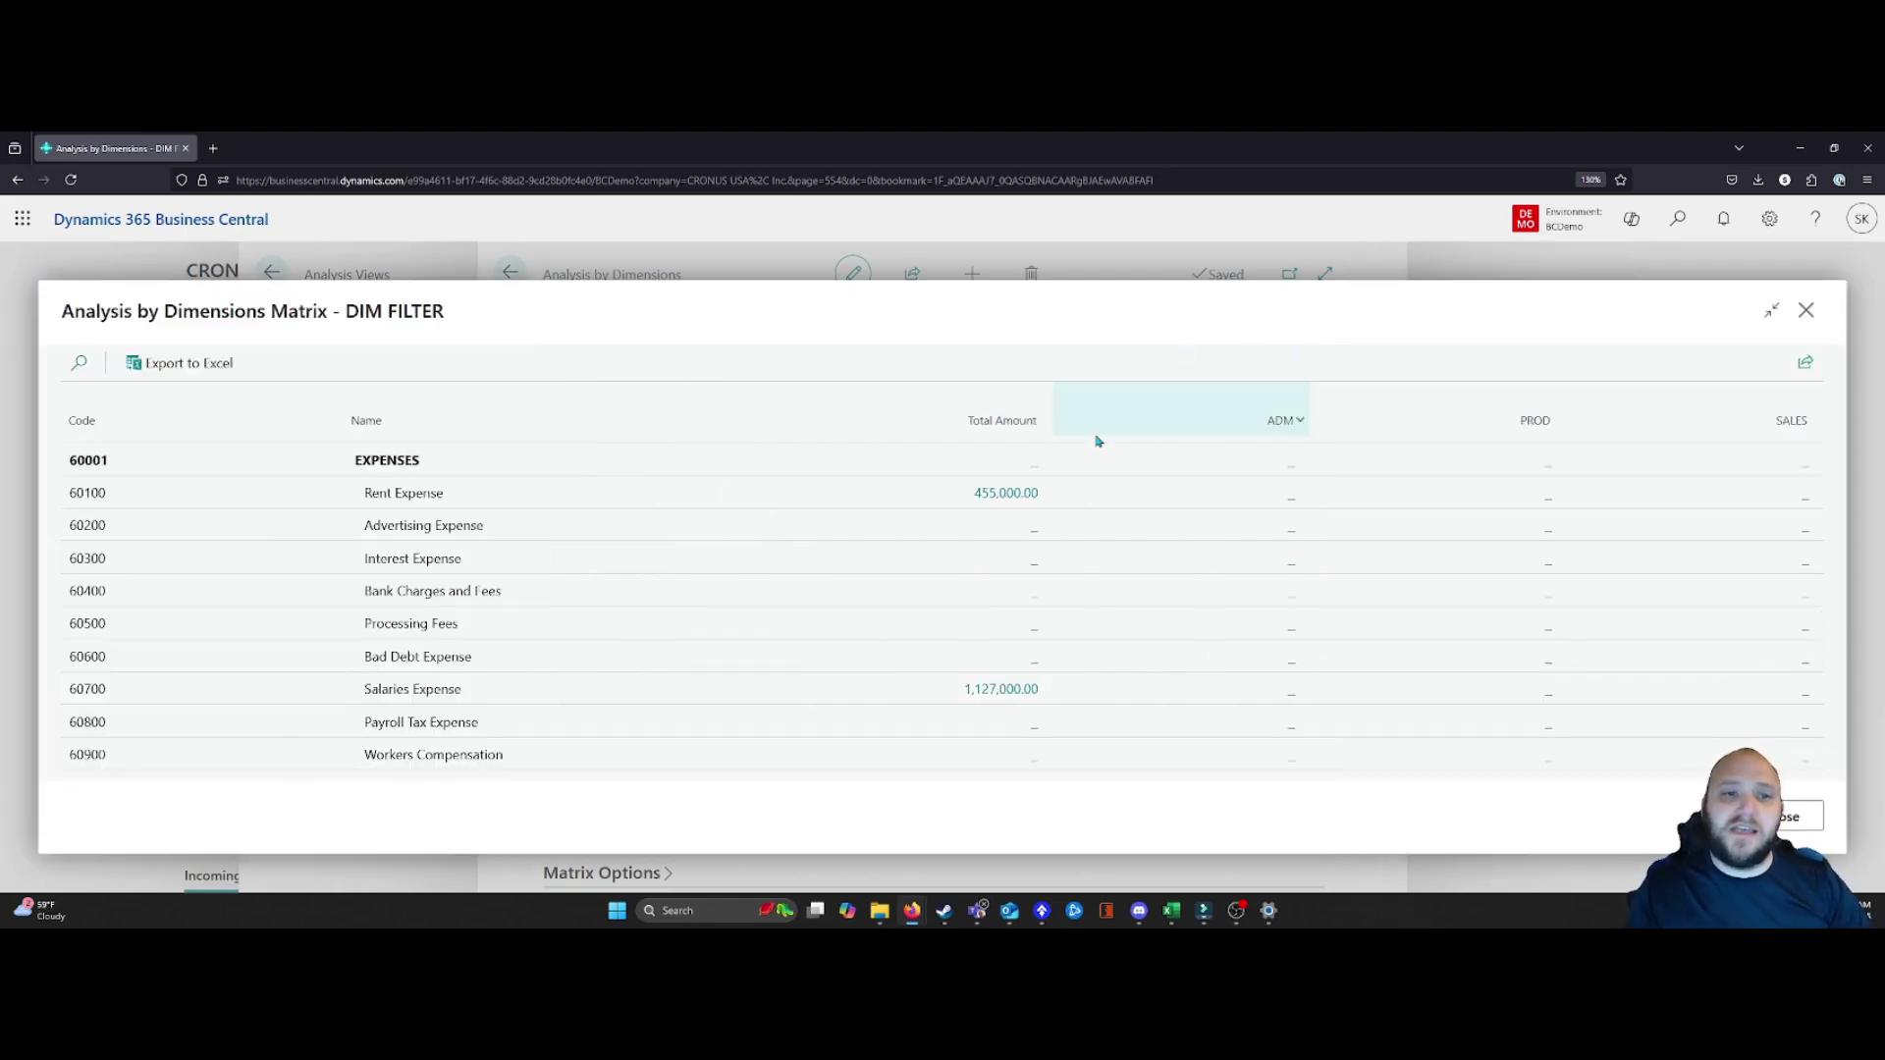
click(997, 495)
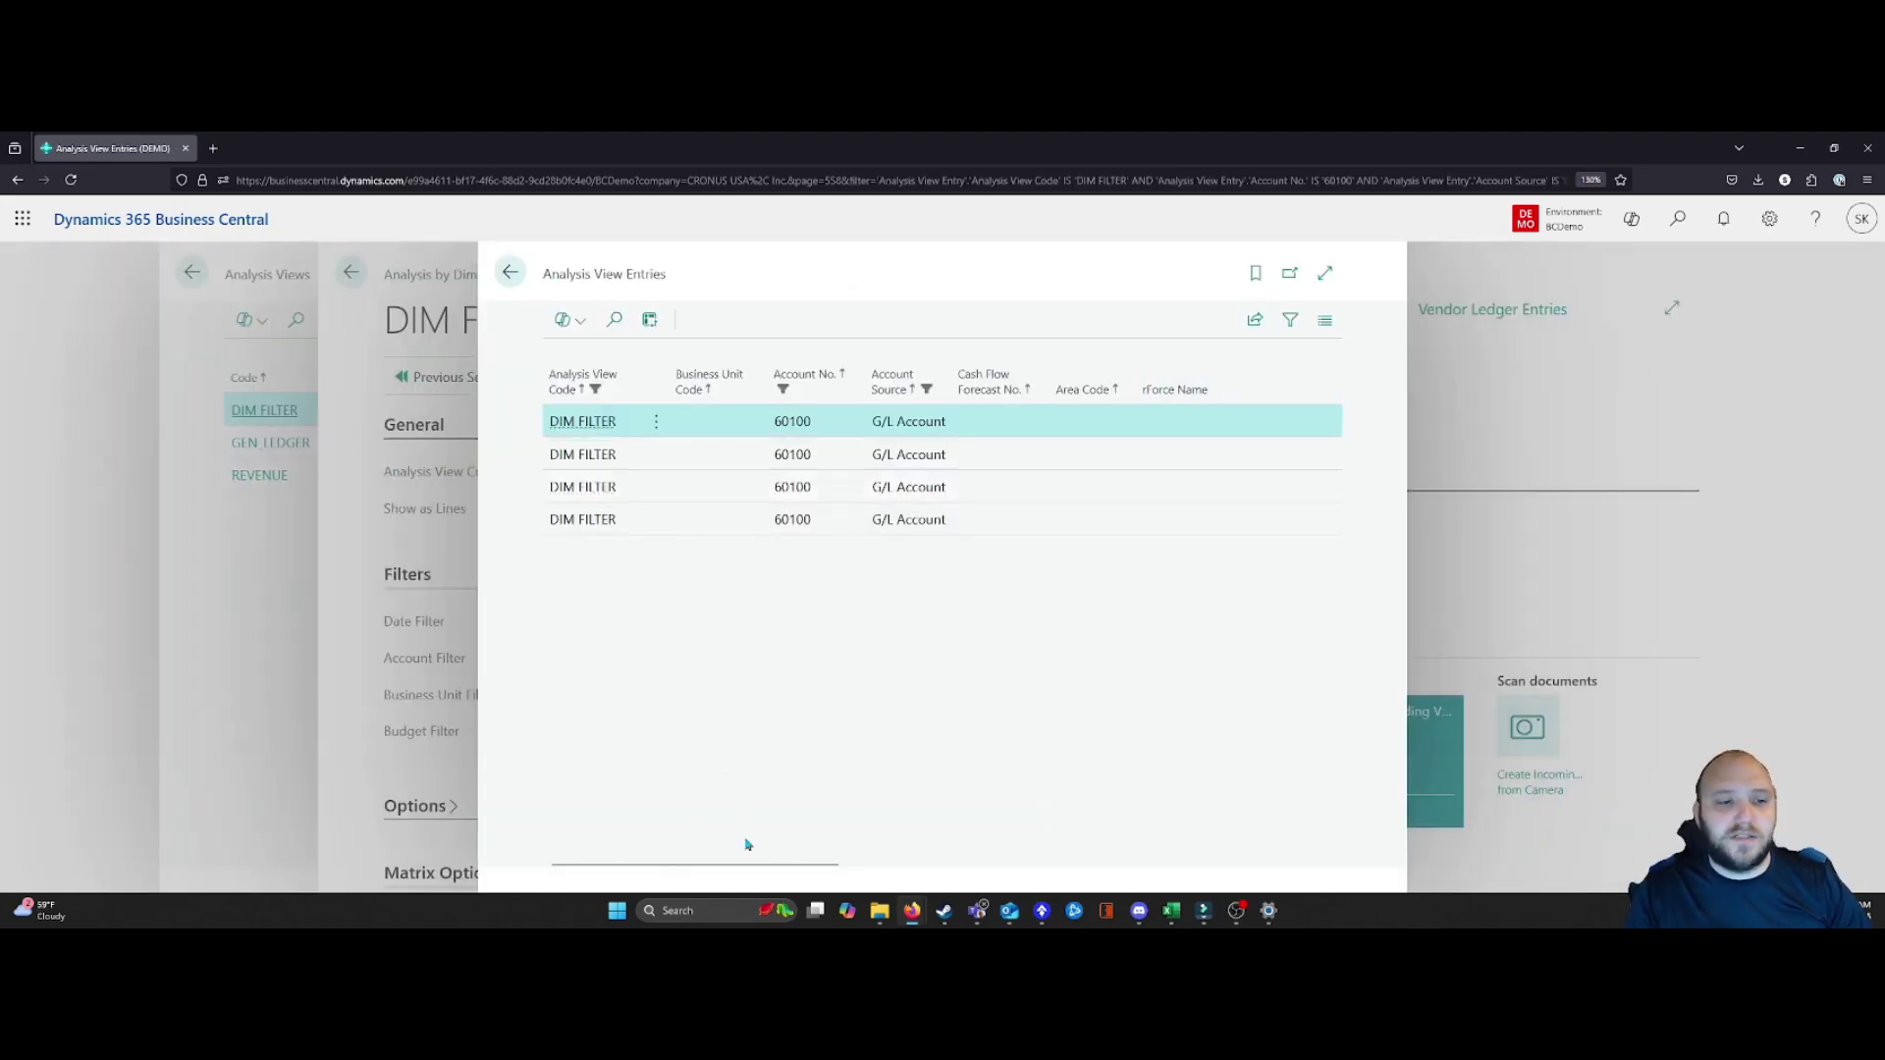
drag(748, 865, 634, 850)
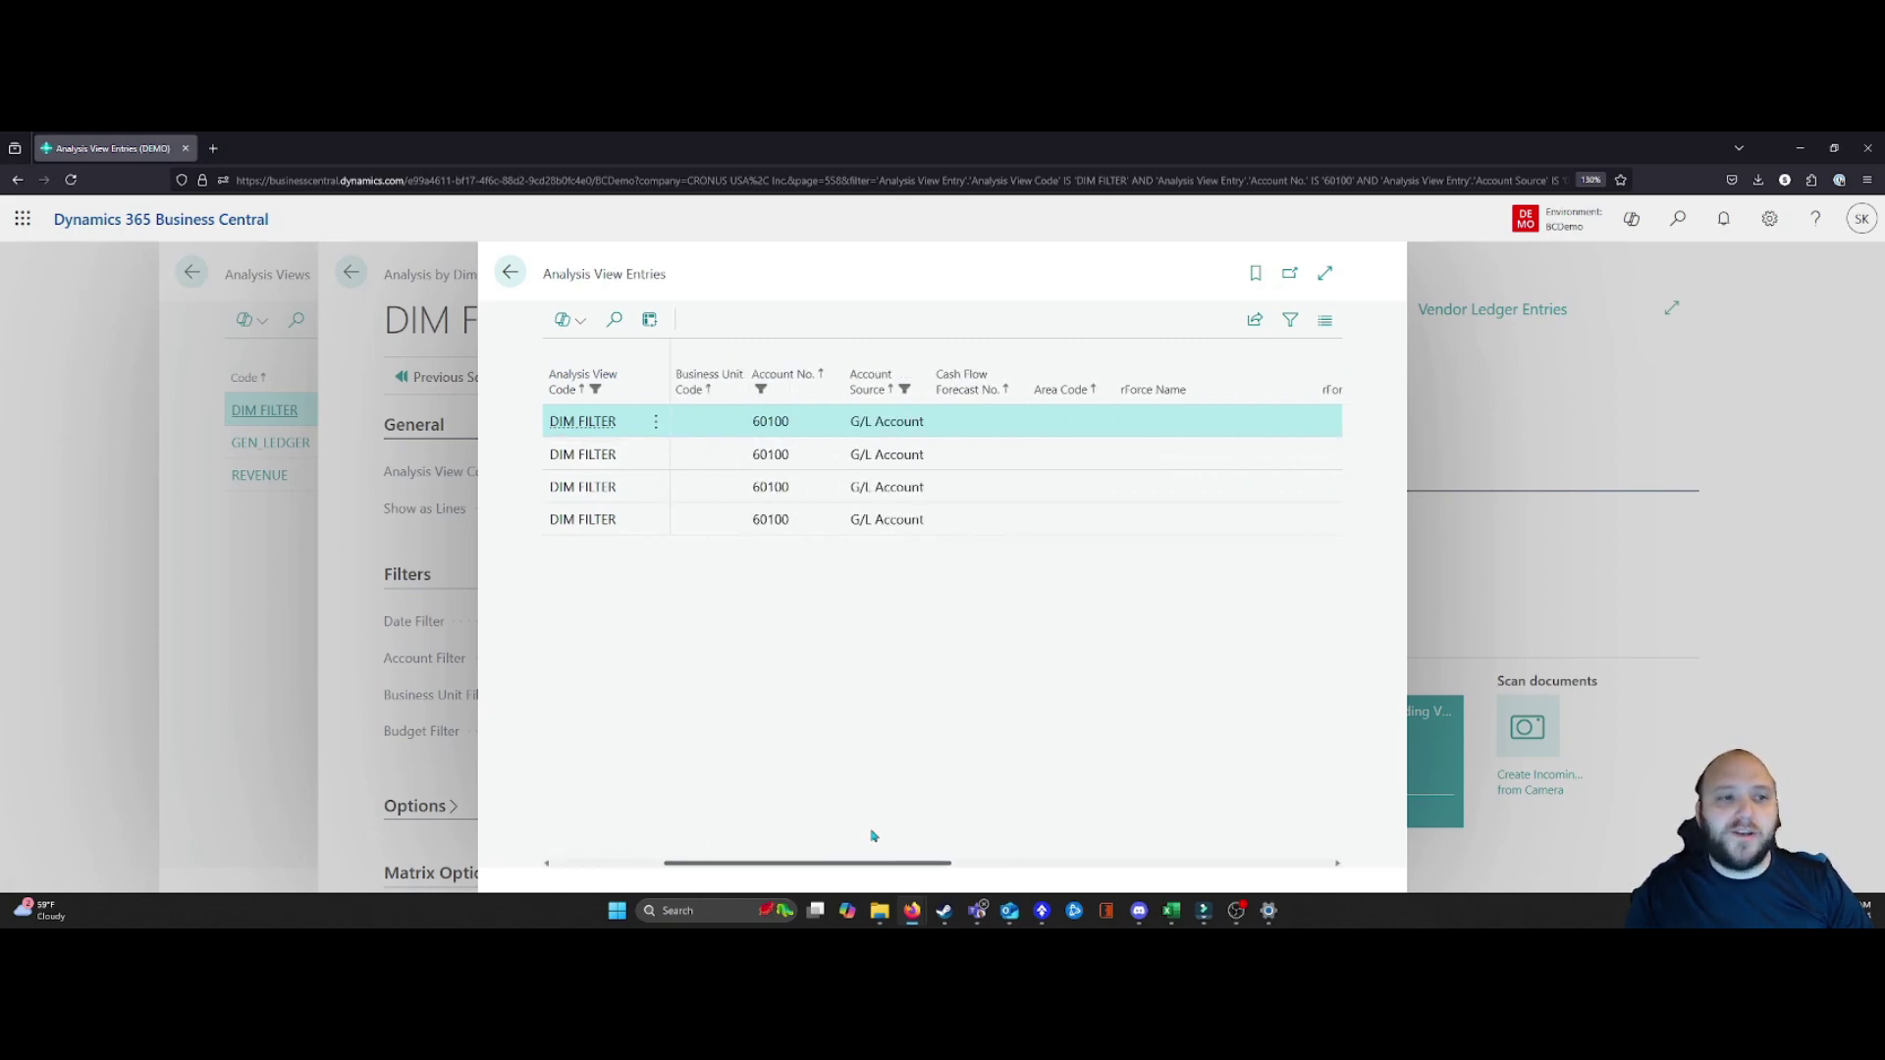
drag(872, 835, 1098, 830)
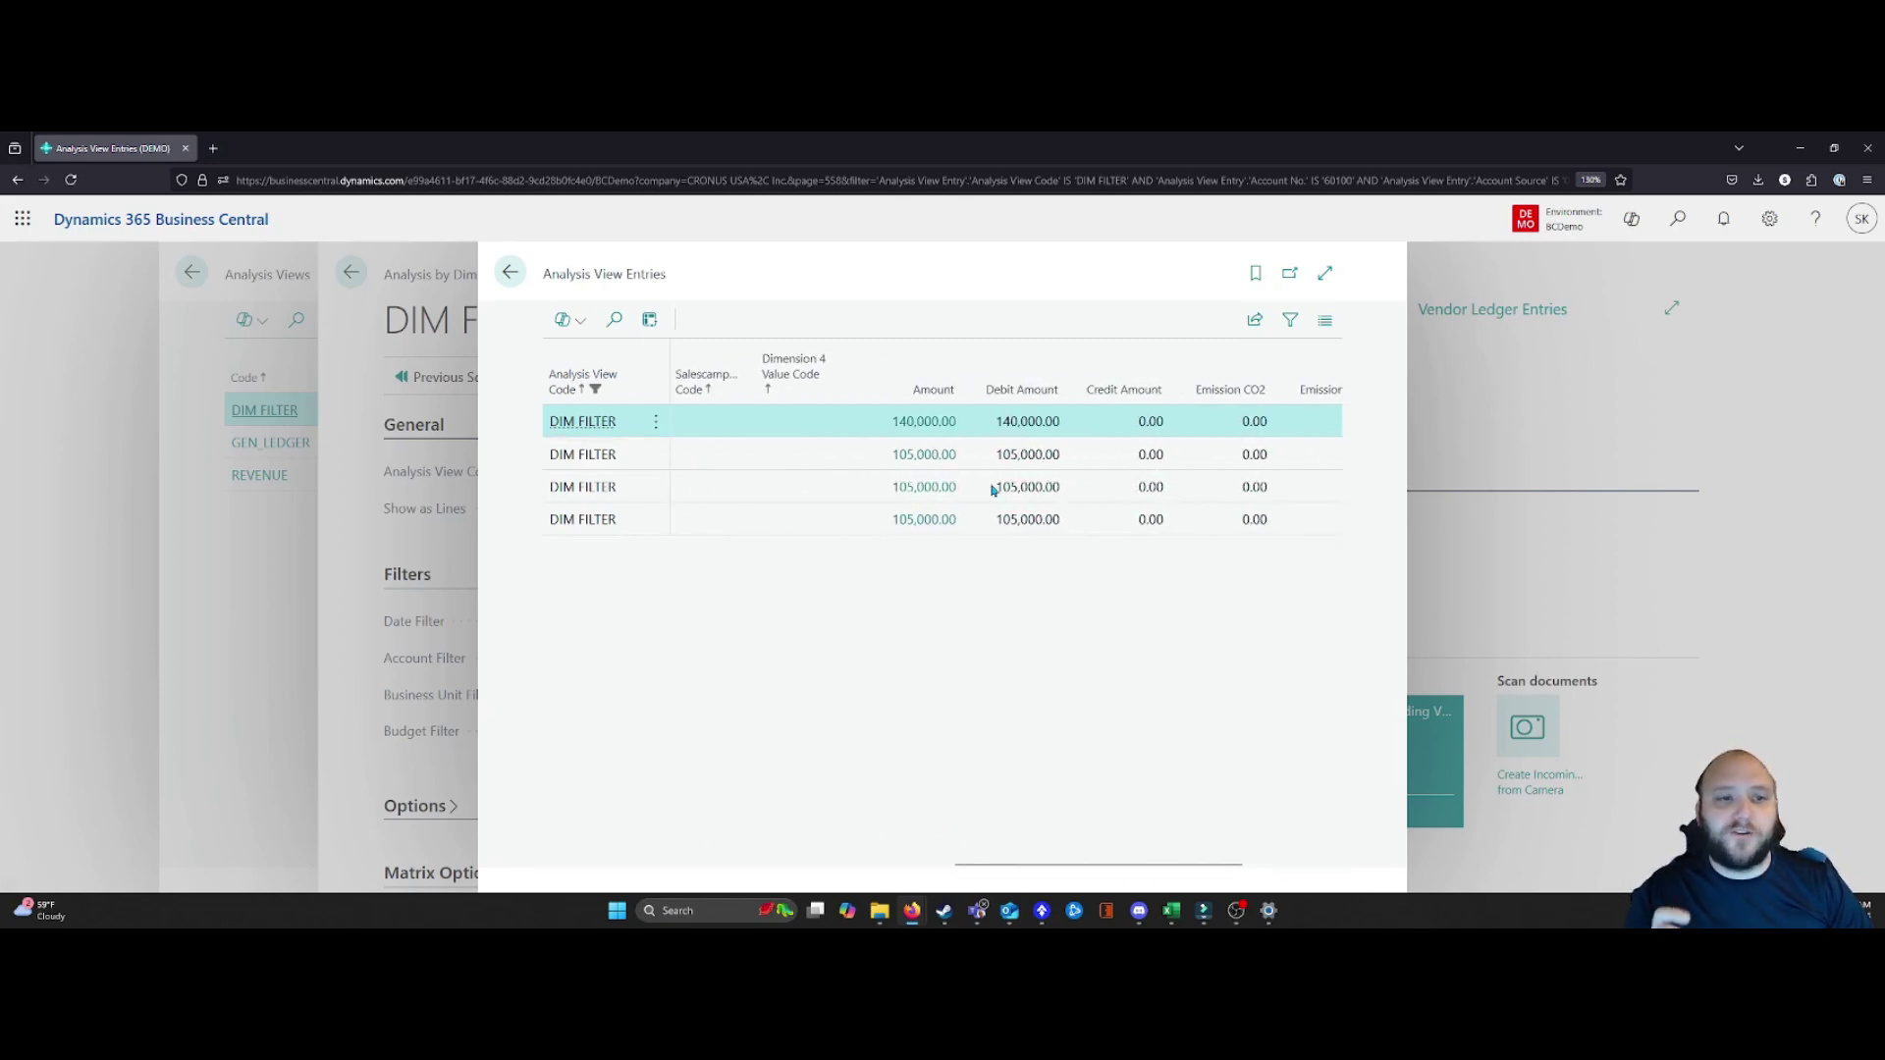
Review the general ledger entries behind the 140,000.00 Rent Expense amount, then close them
click(923, 430)
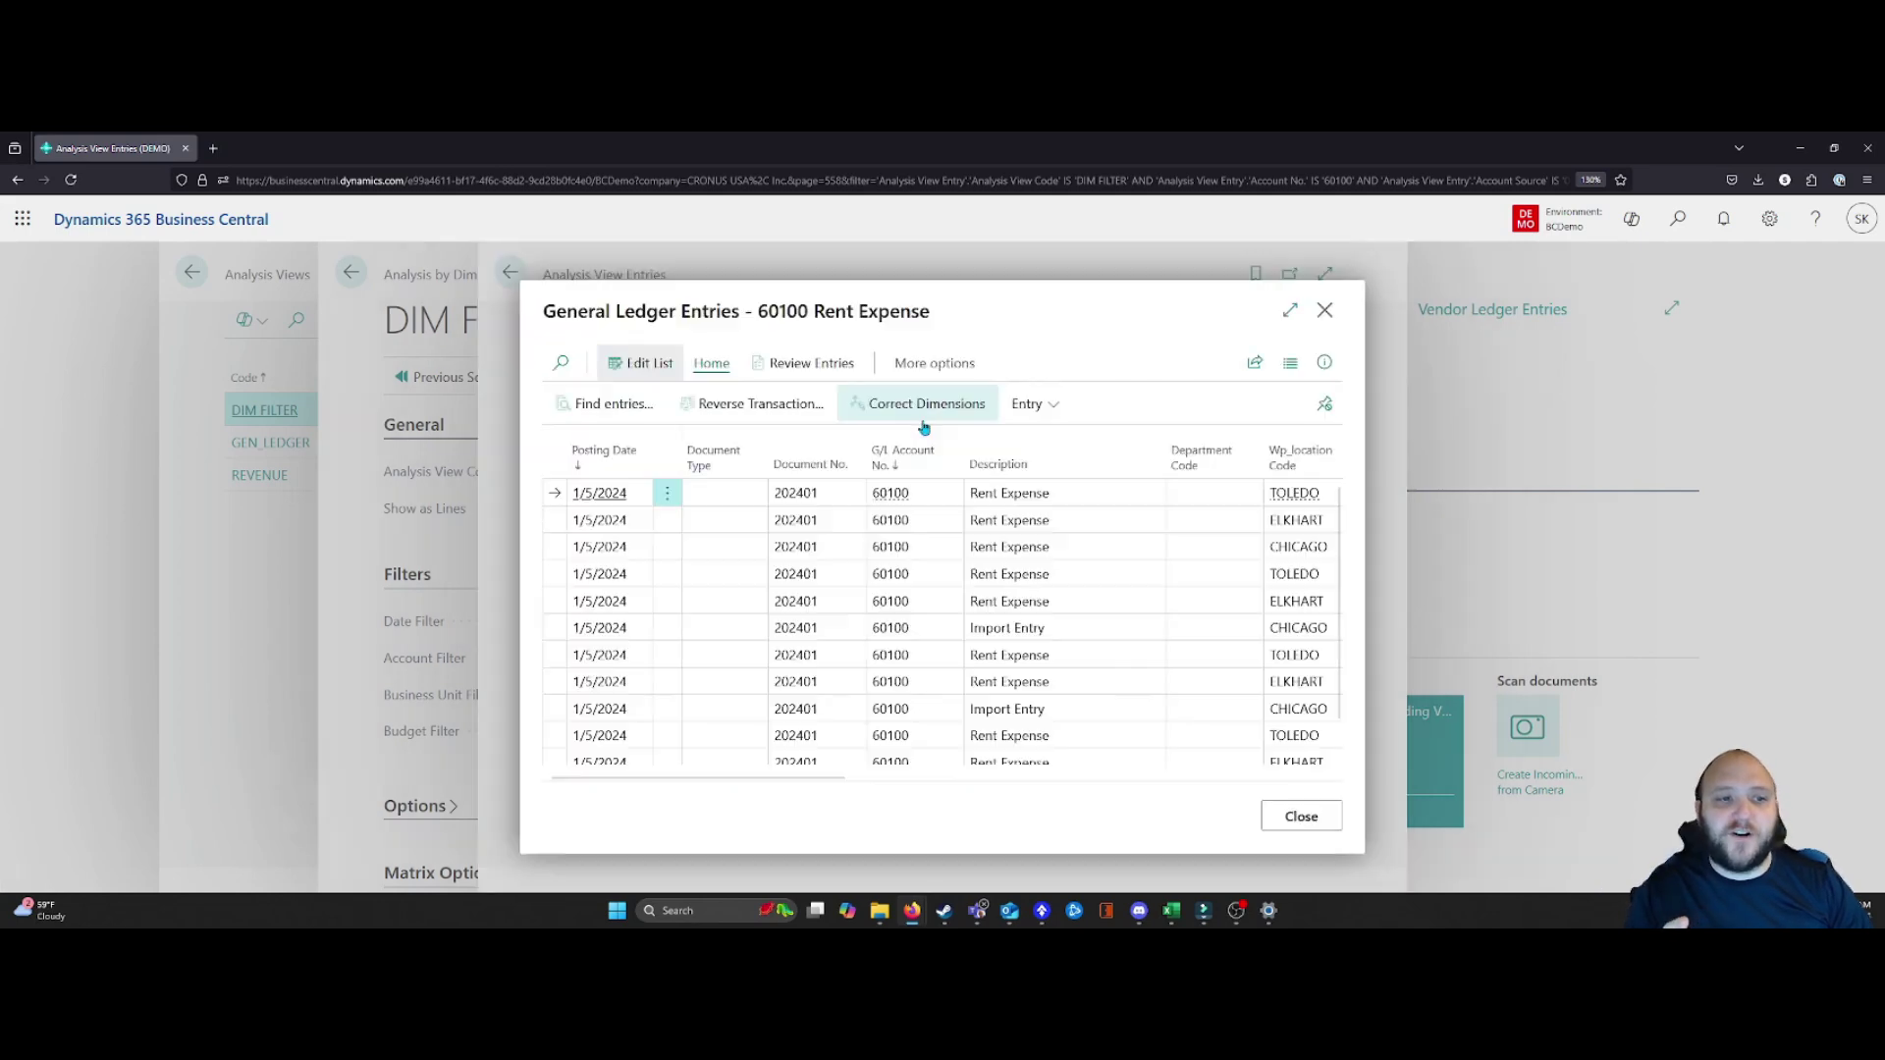
scroll(657, 633, down, 1)
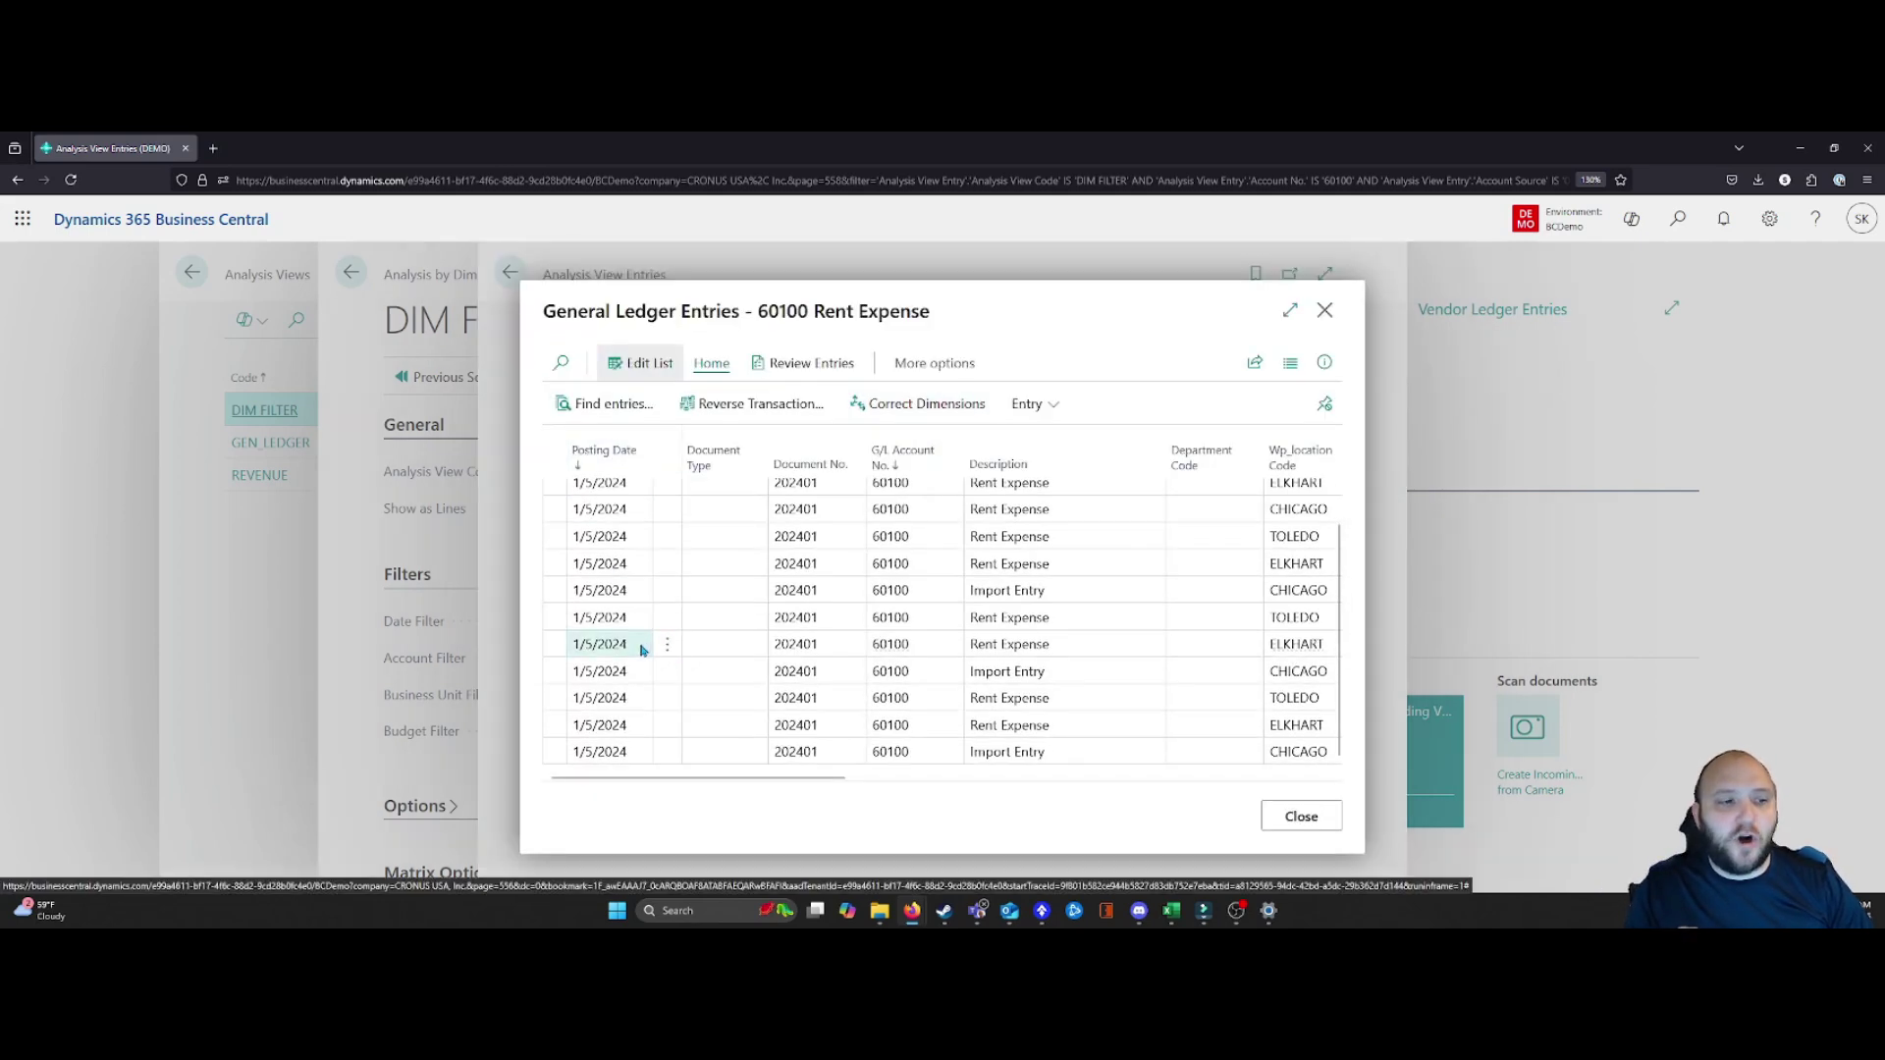
scroll(634, 614, down, 1)
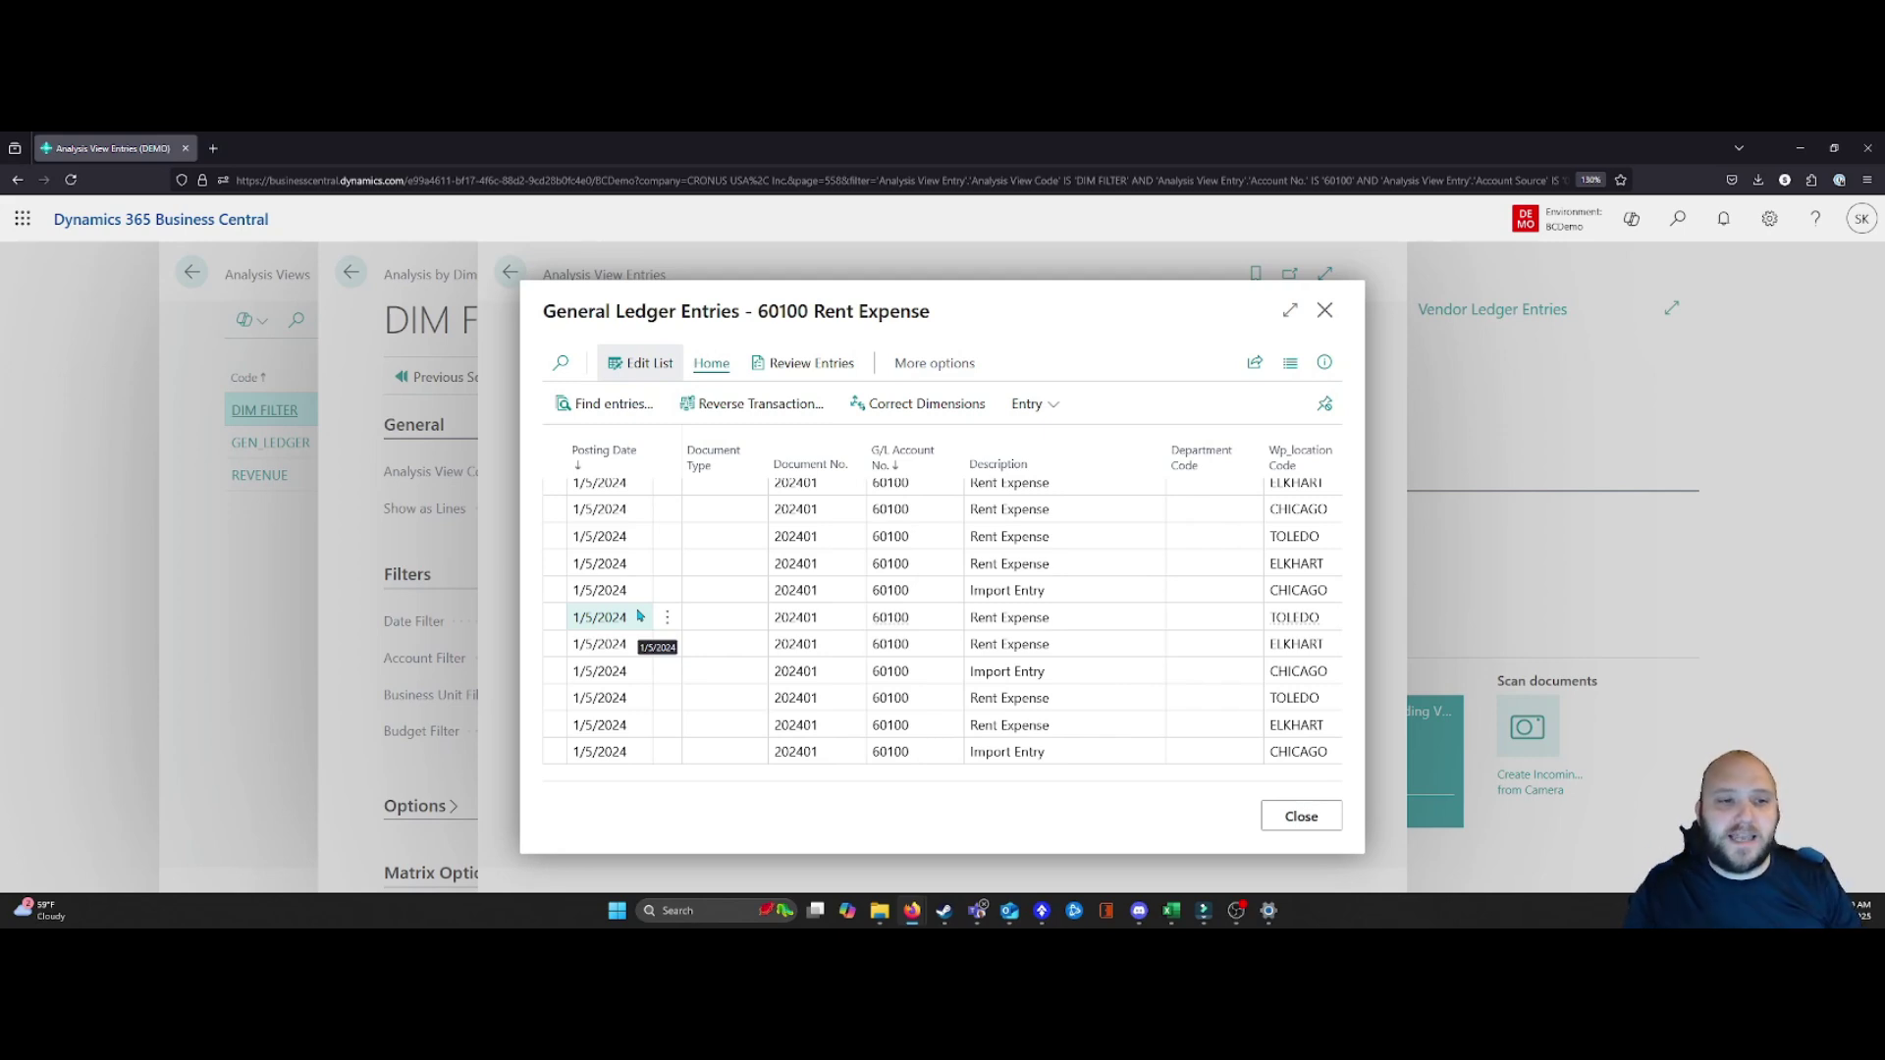
scroll(746, 687, up, 1)
drag(833, 783, 621, 798)
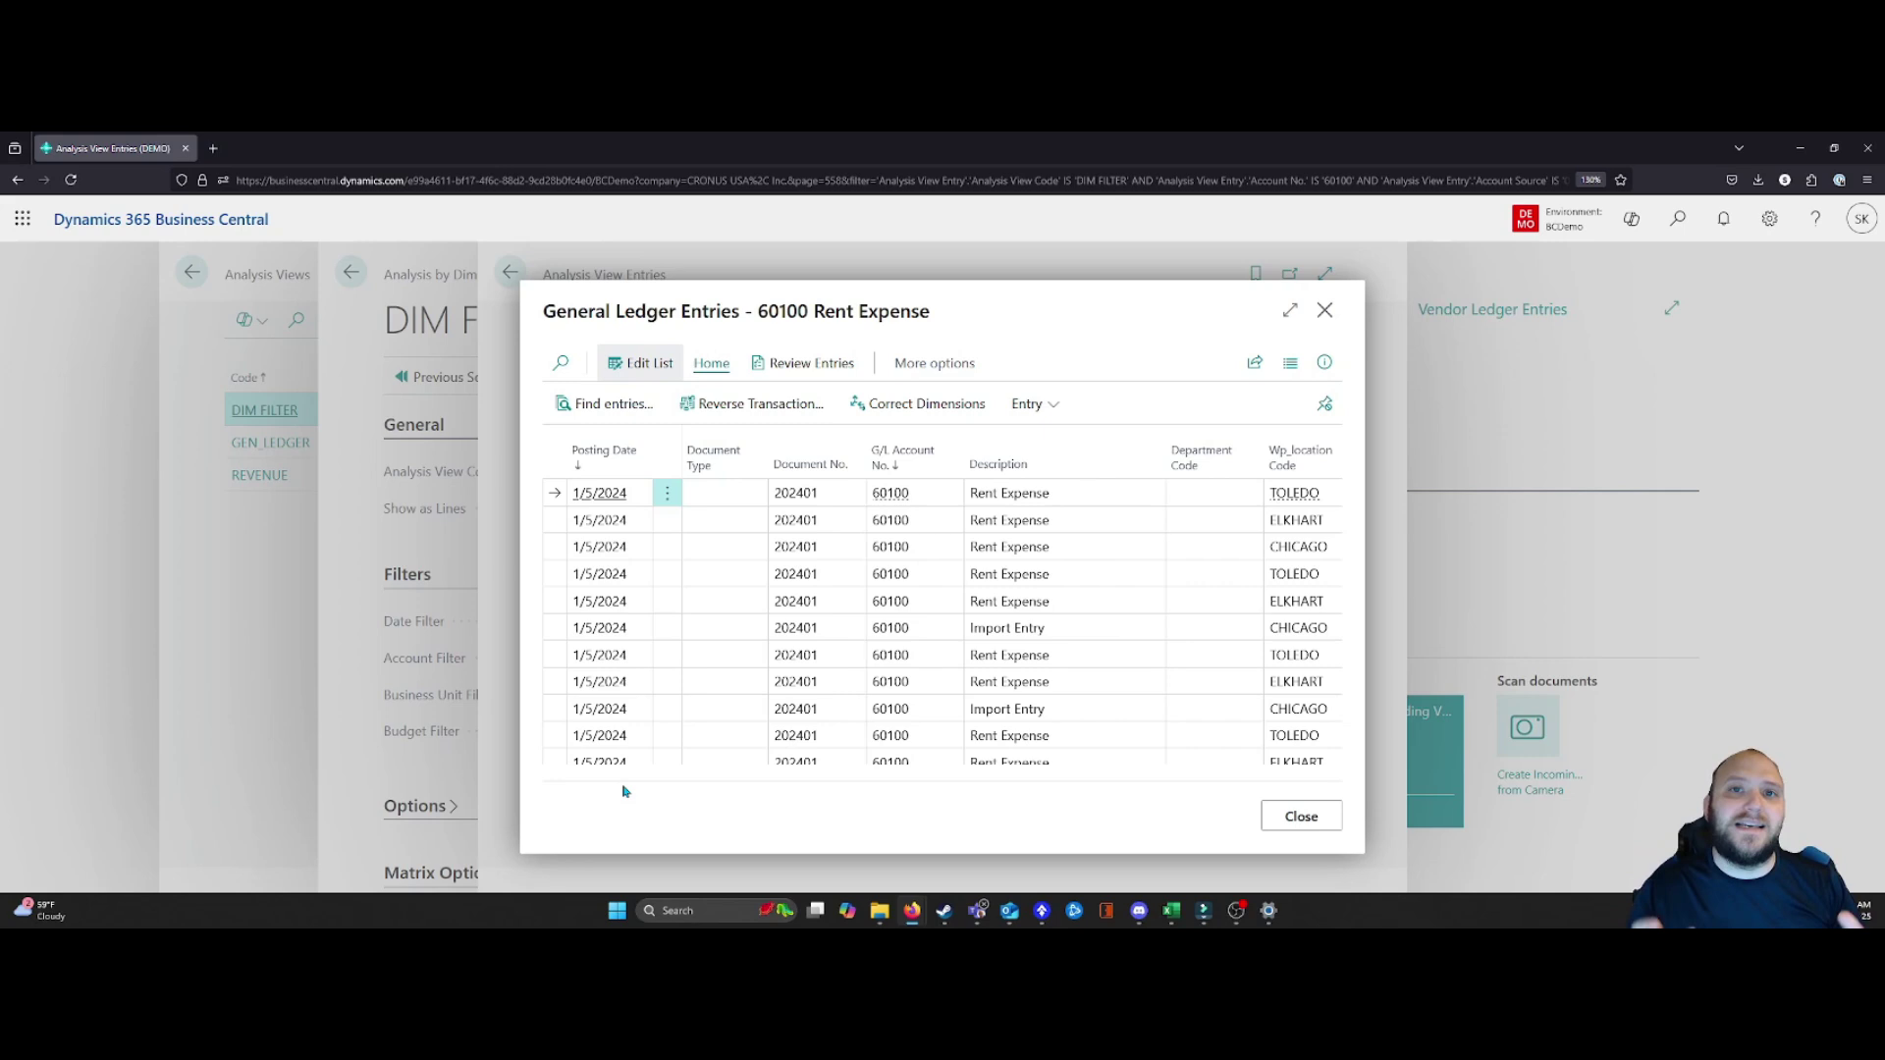
click(1302, 815)
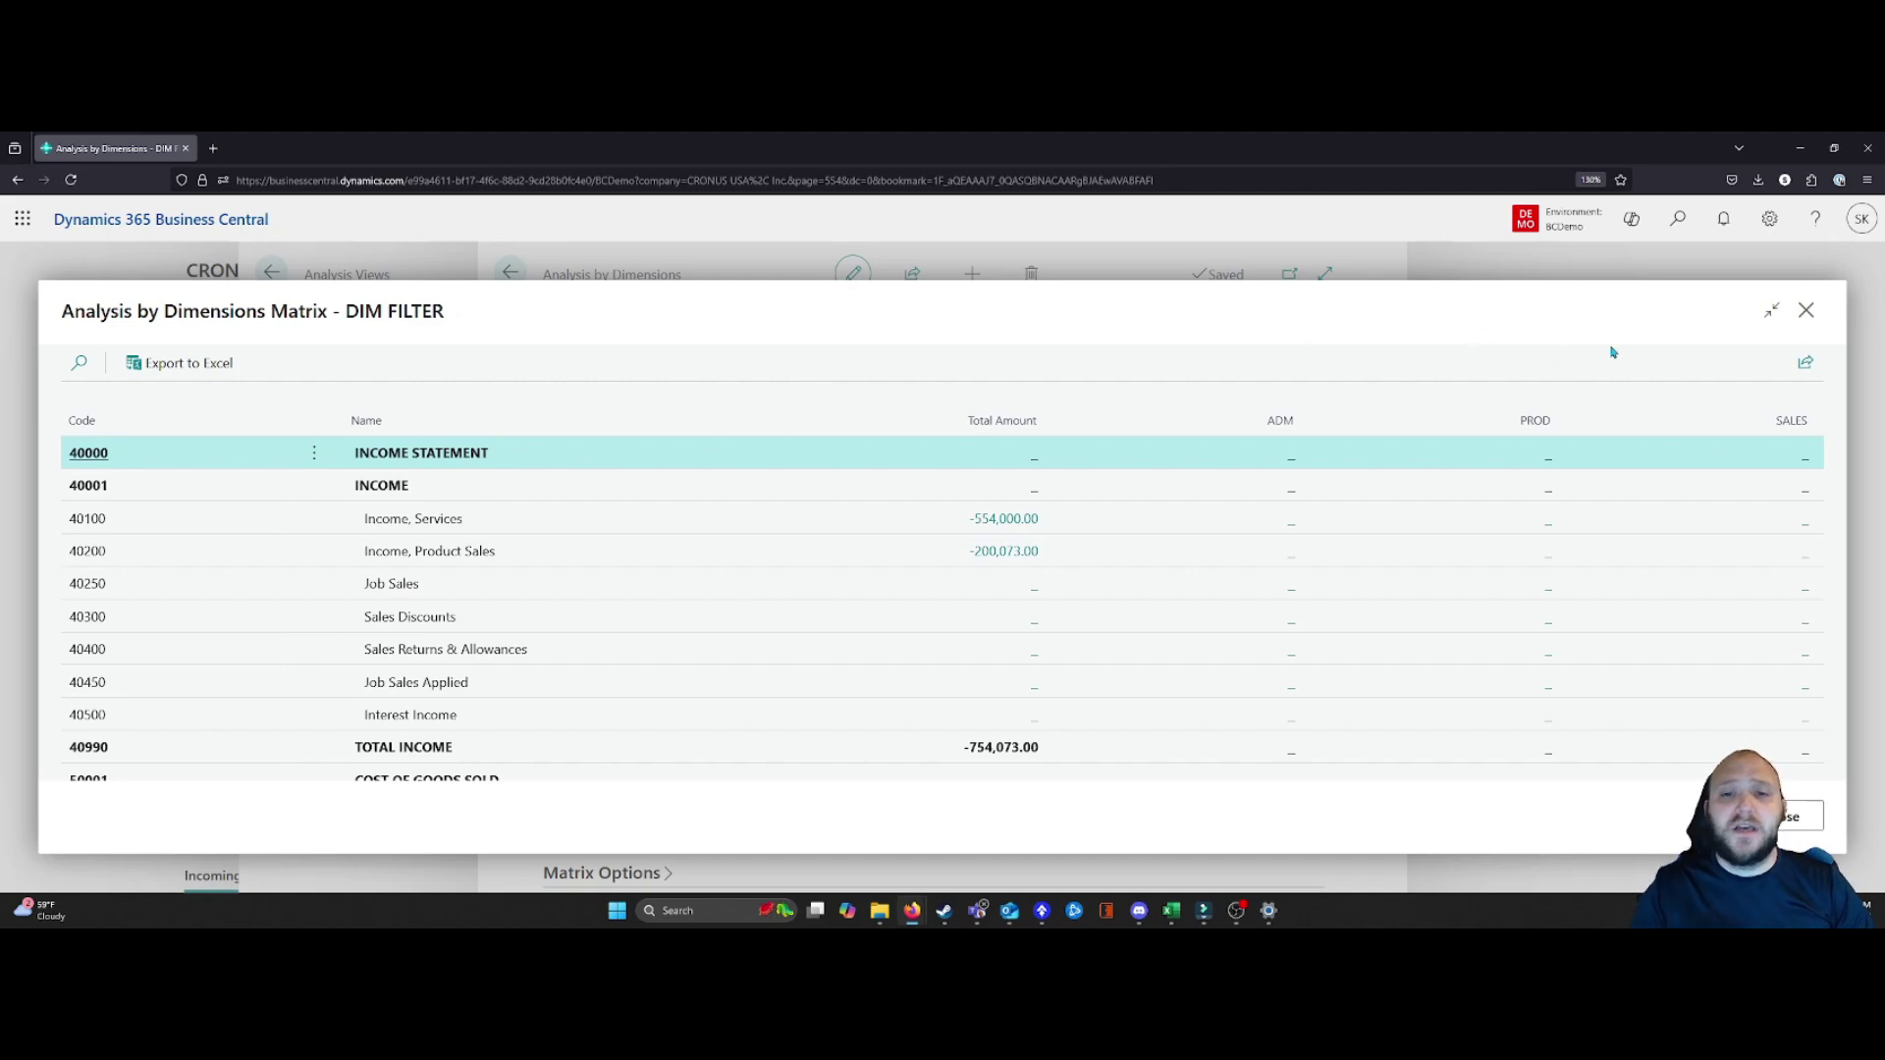
Close the matrix and analysis views, then search 'financial' to reach Financial Reports
click(1807, 311)
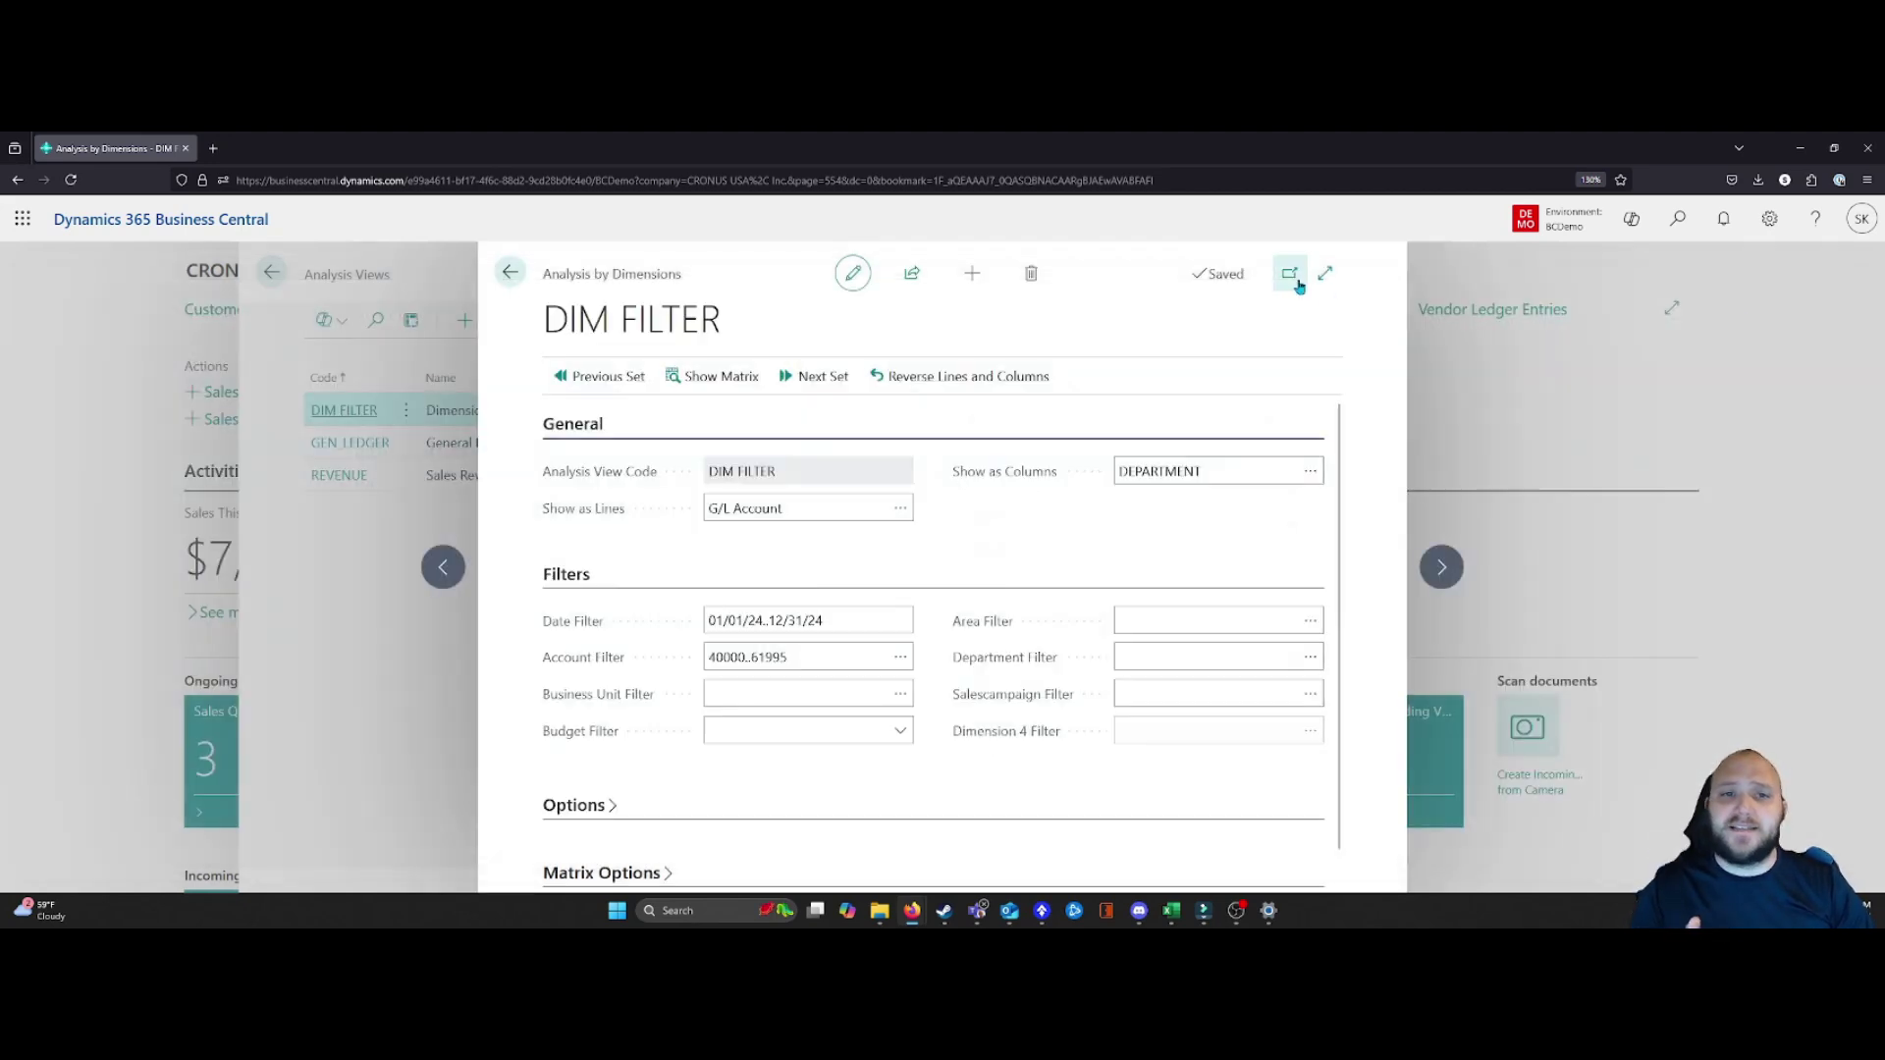
click(509, 273)
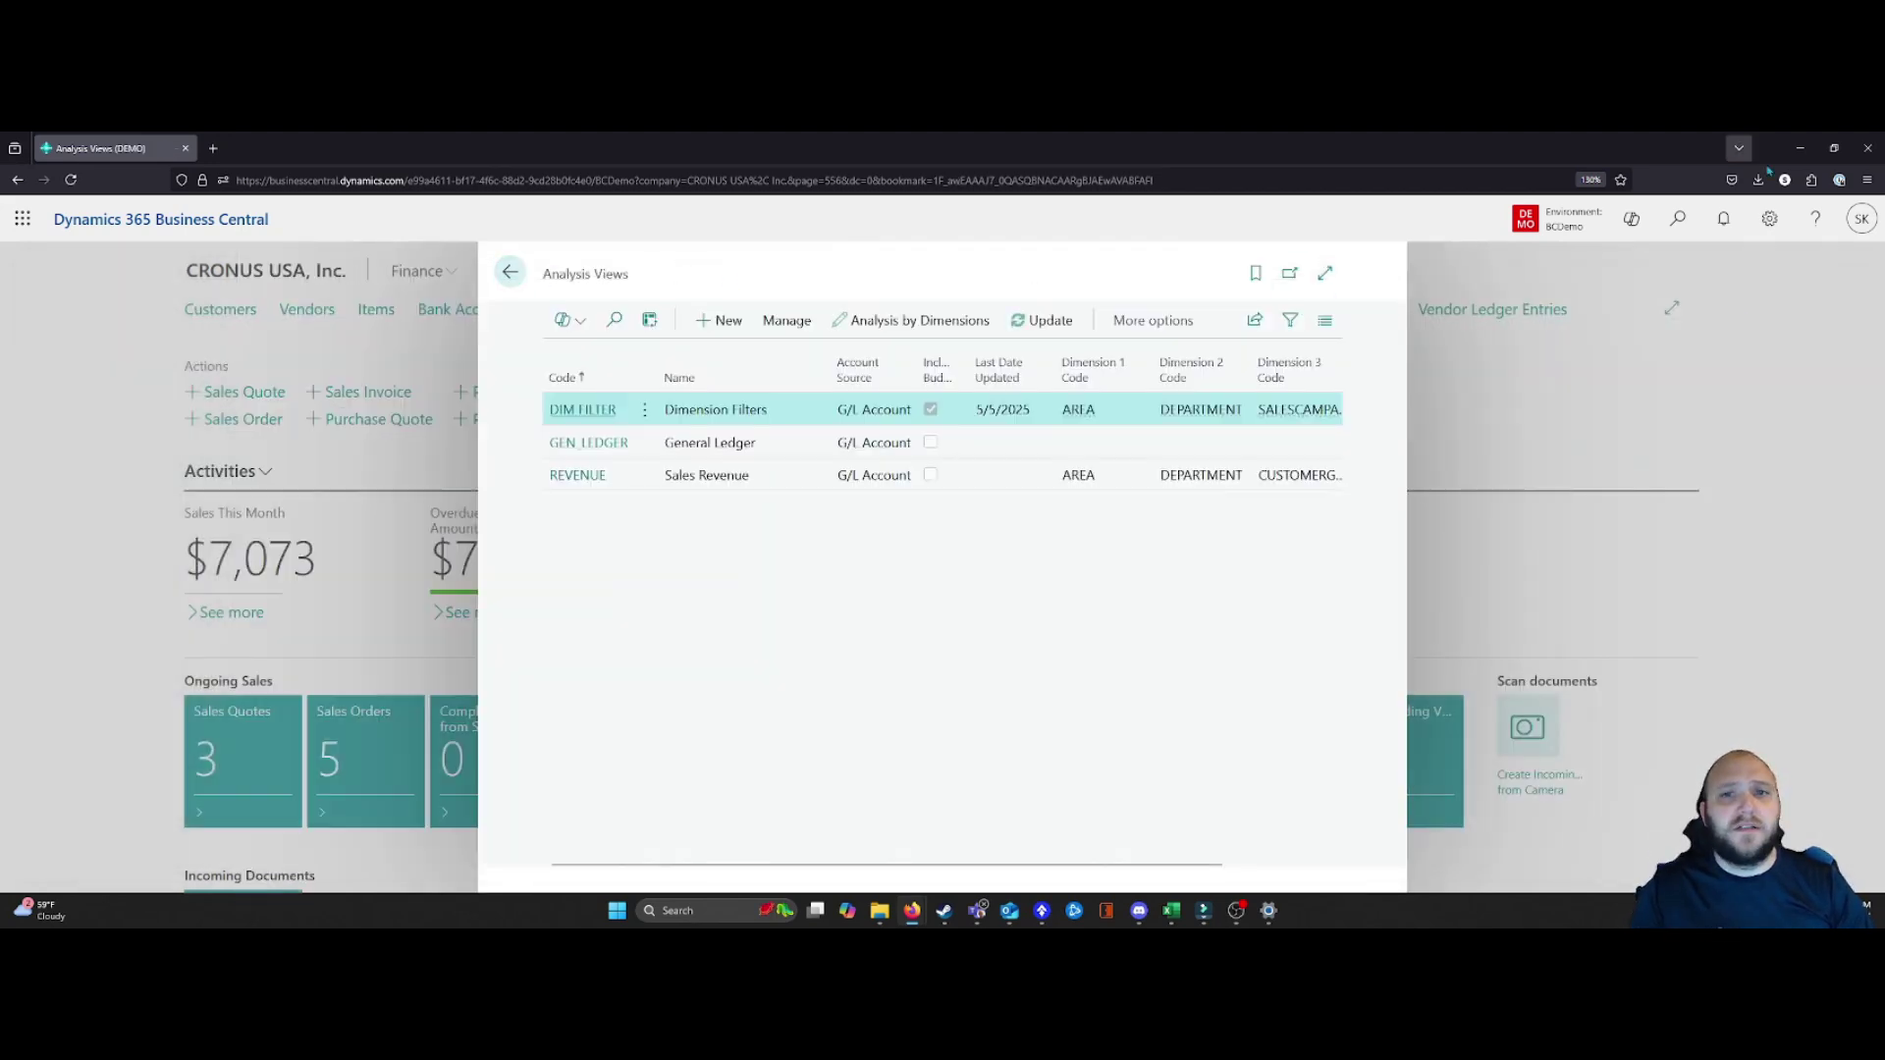
click(1675, 228)
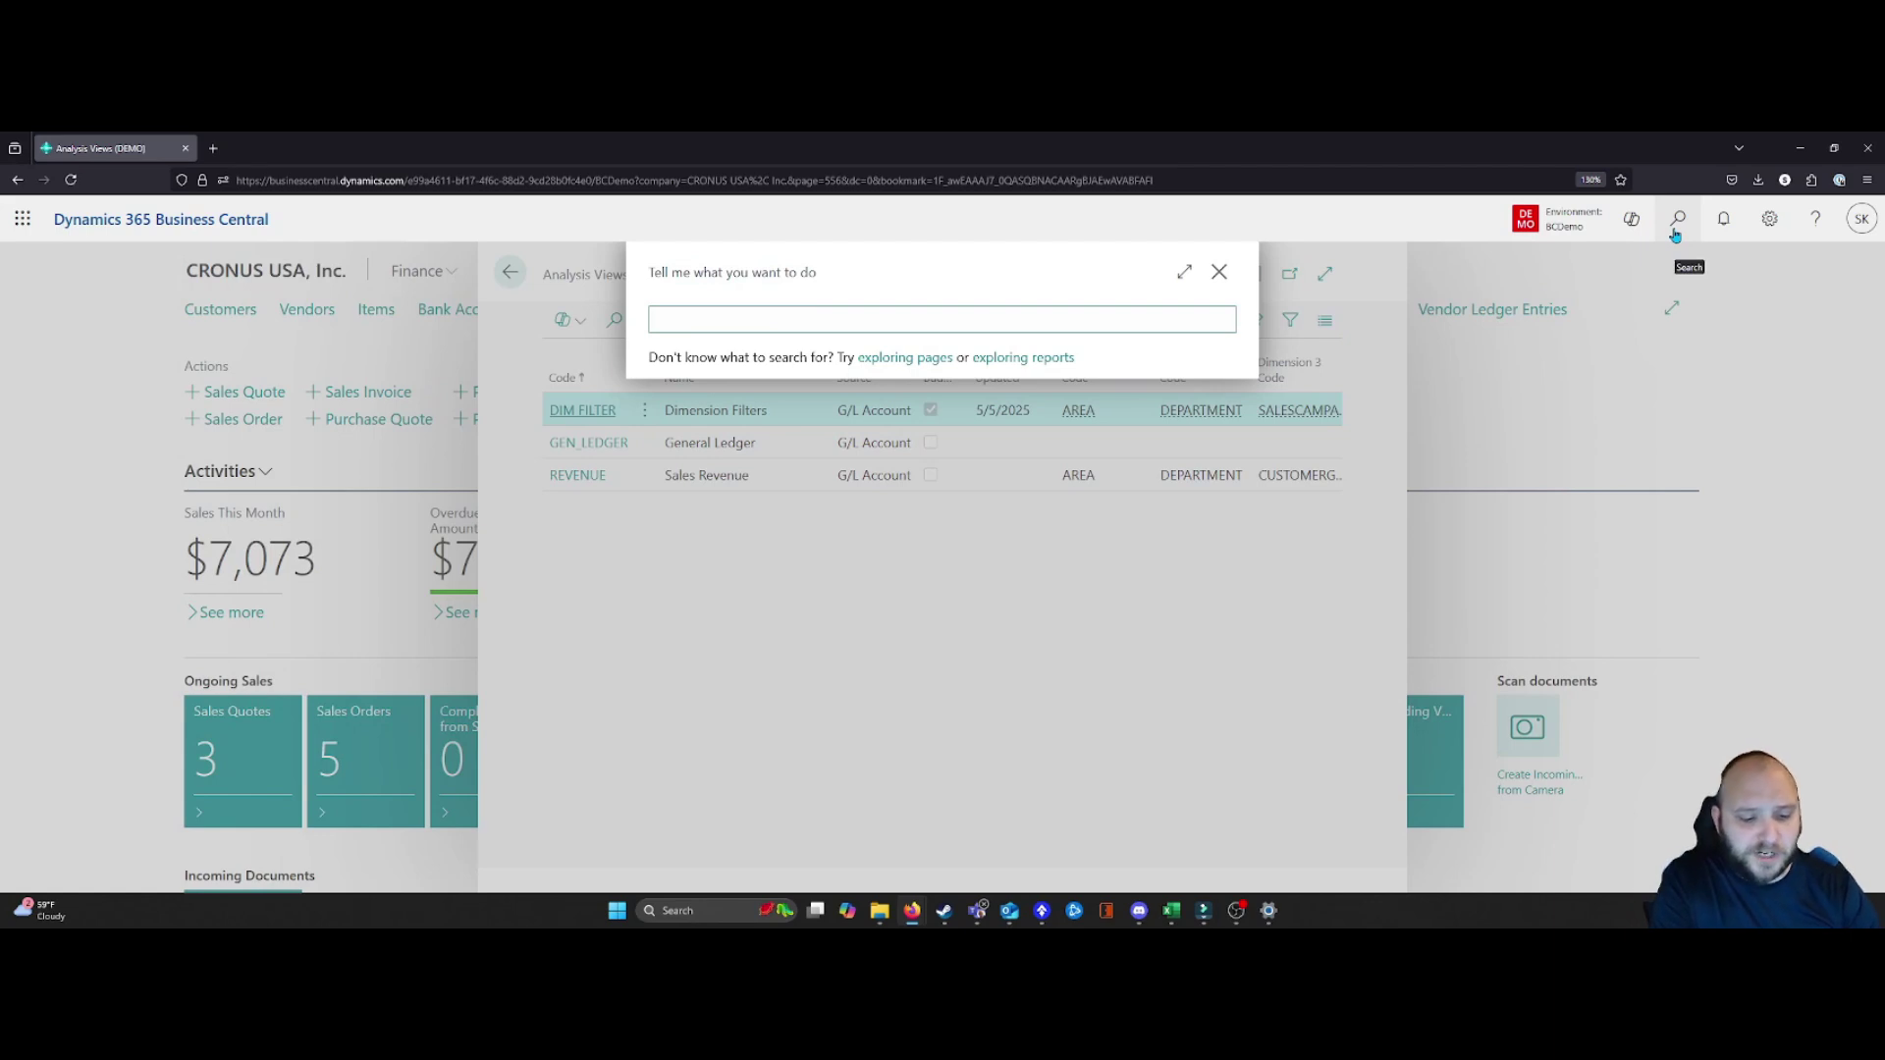
text(financial)
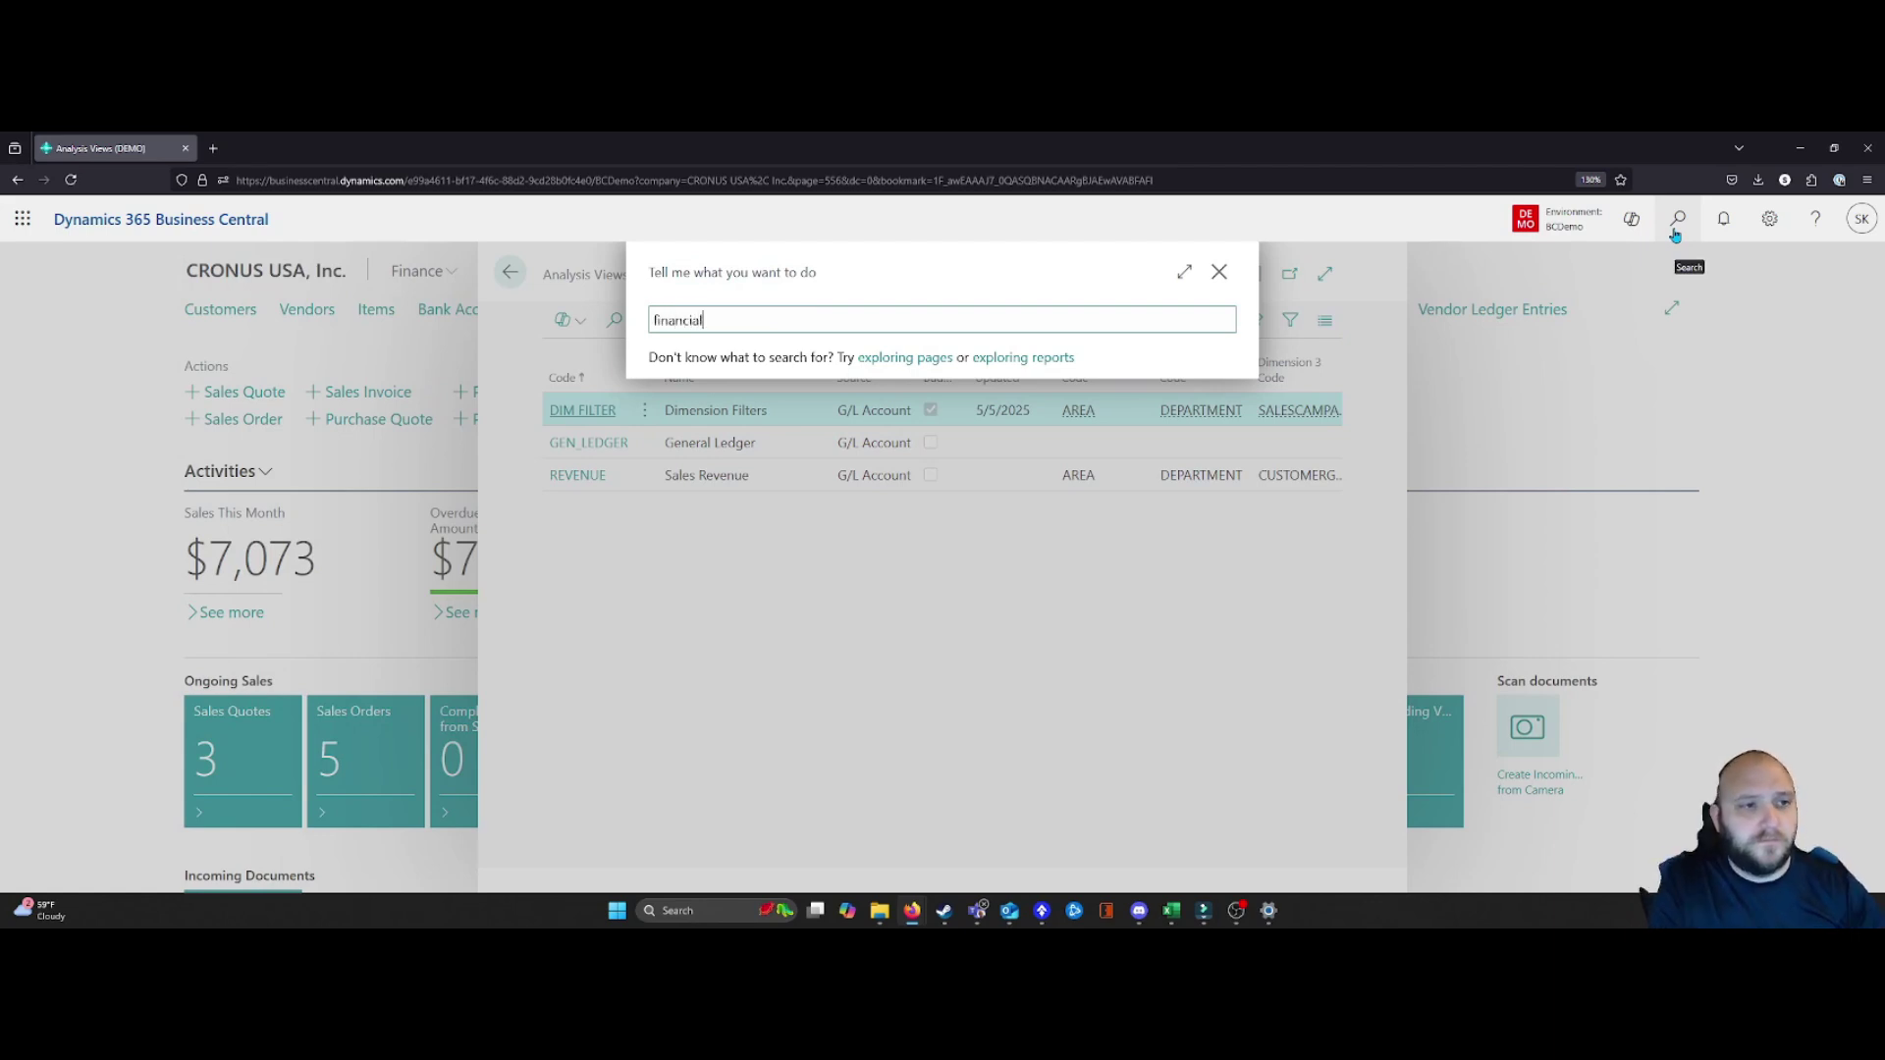
click(782, 555)
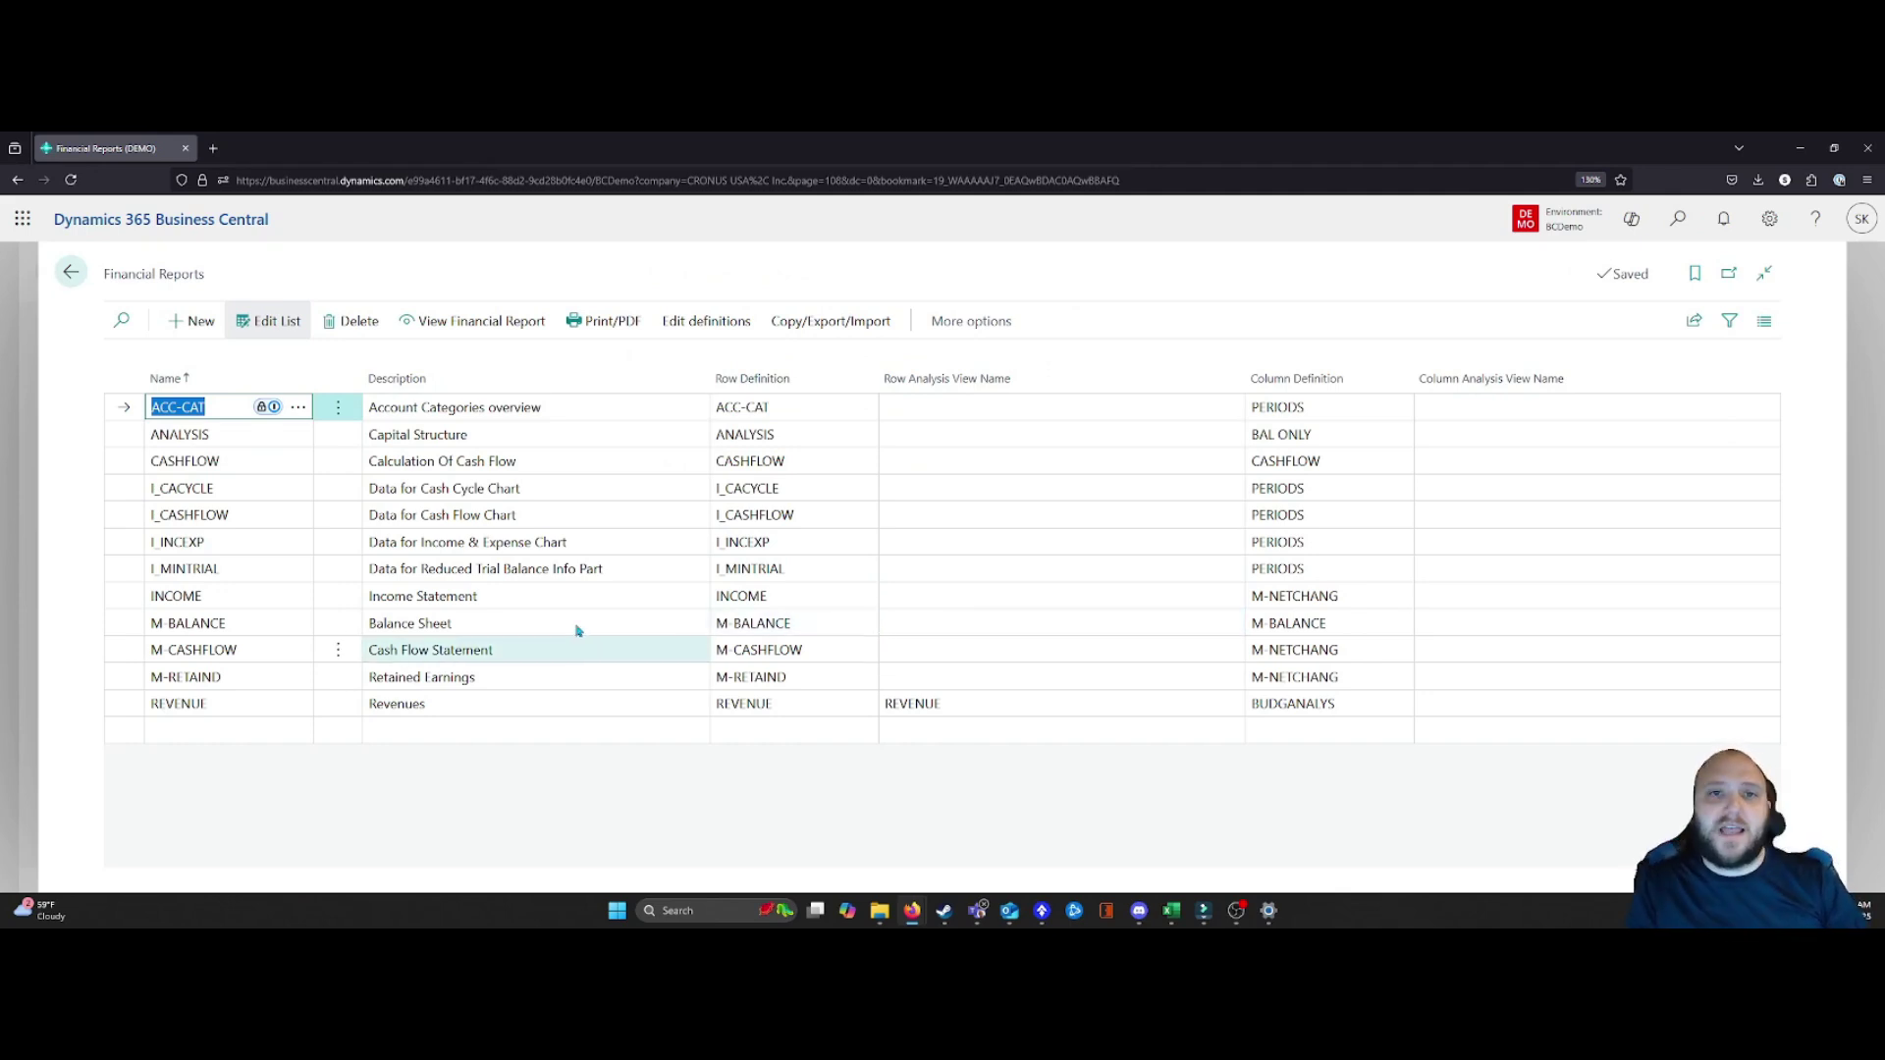
Set the INCOME report's row and column analysis views to DIM FILTER and open it
click(306, 593)
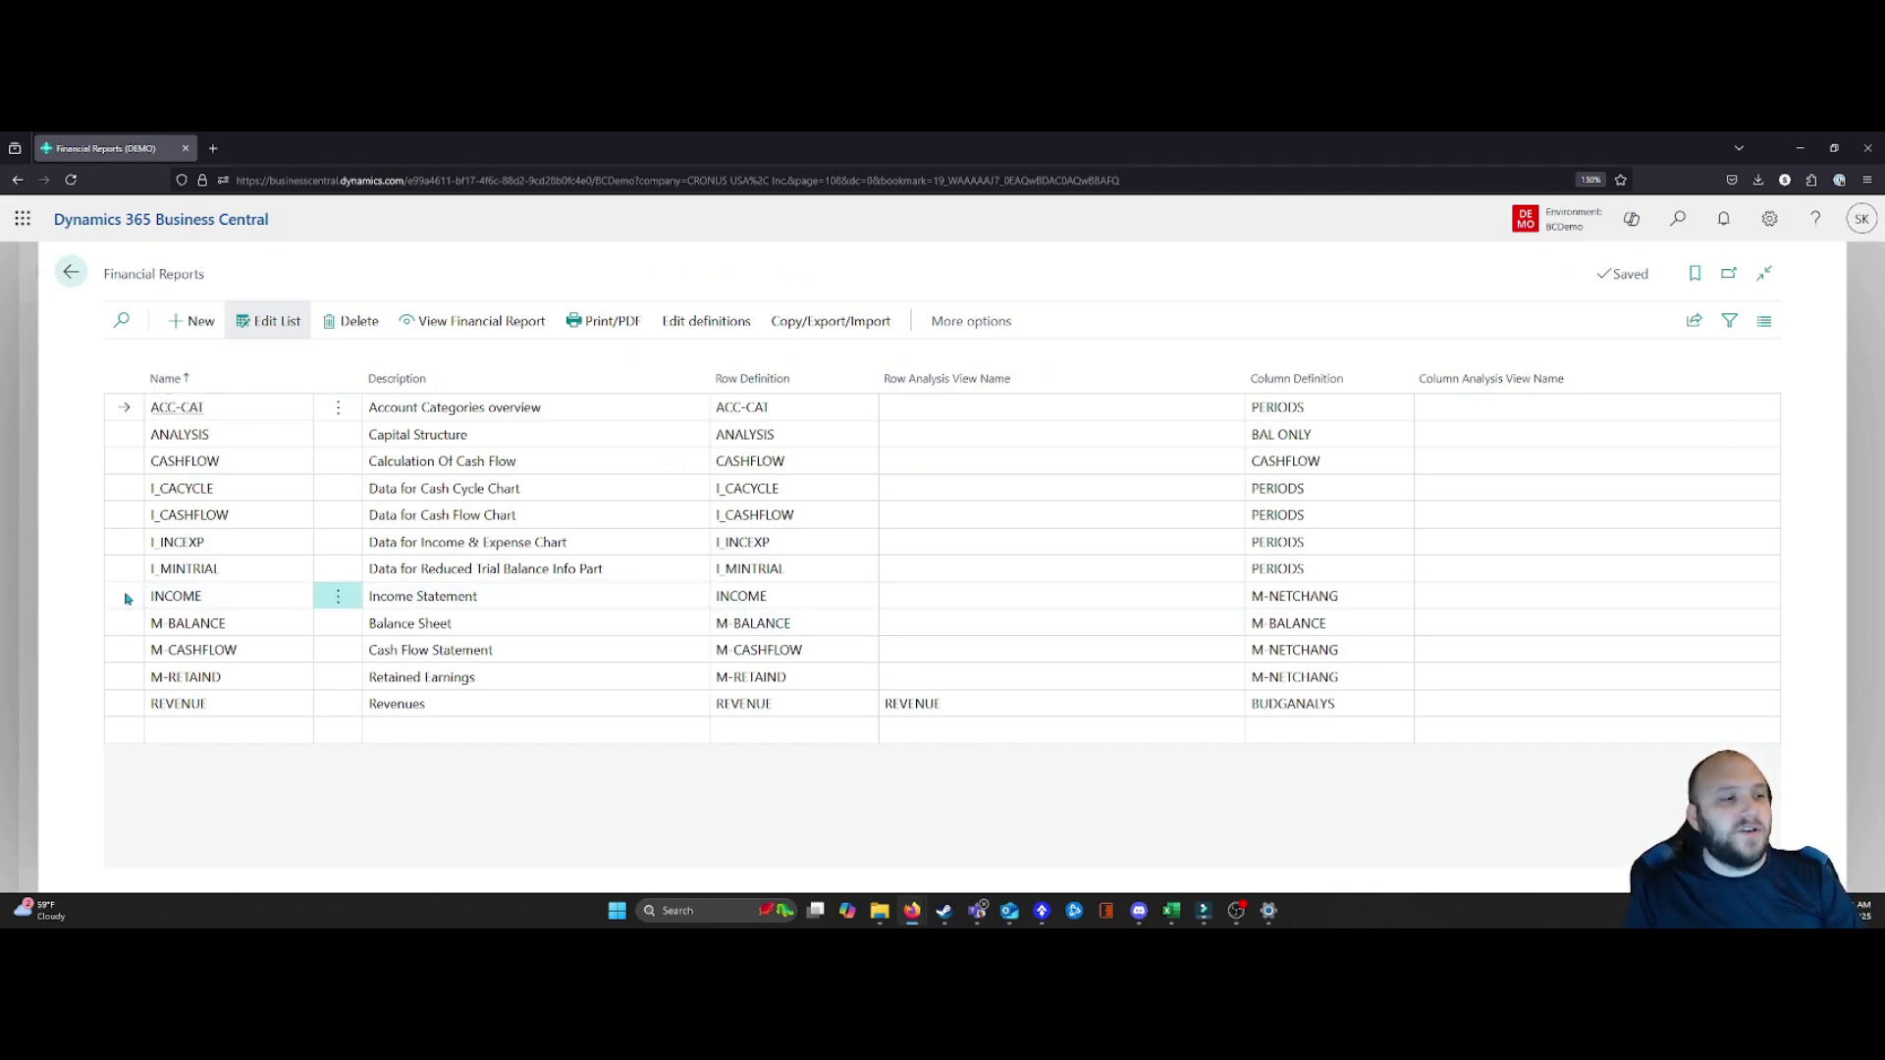
click(904, 594)
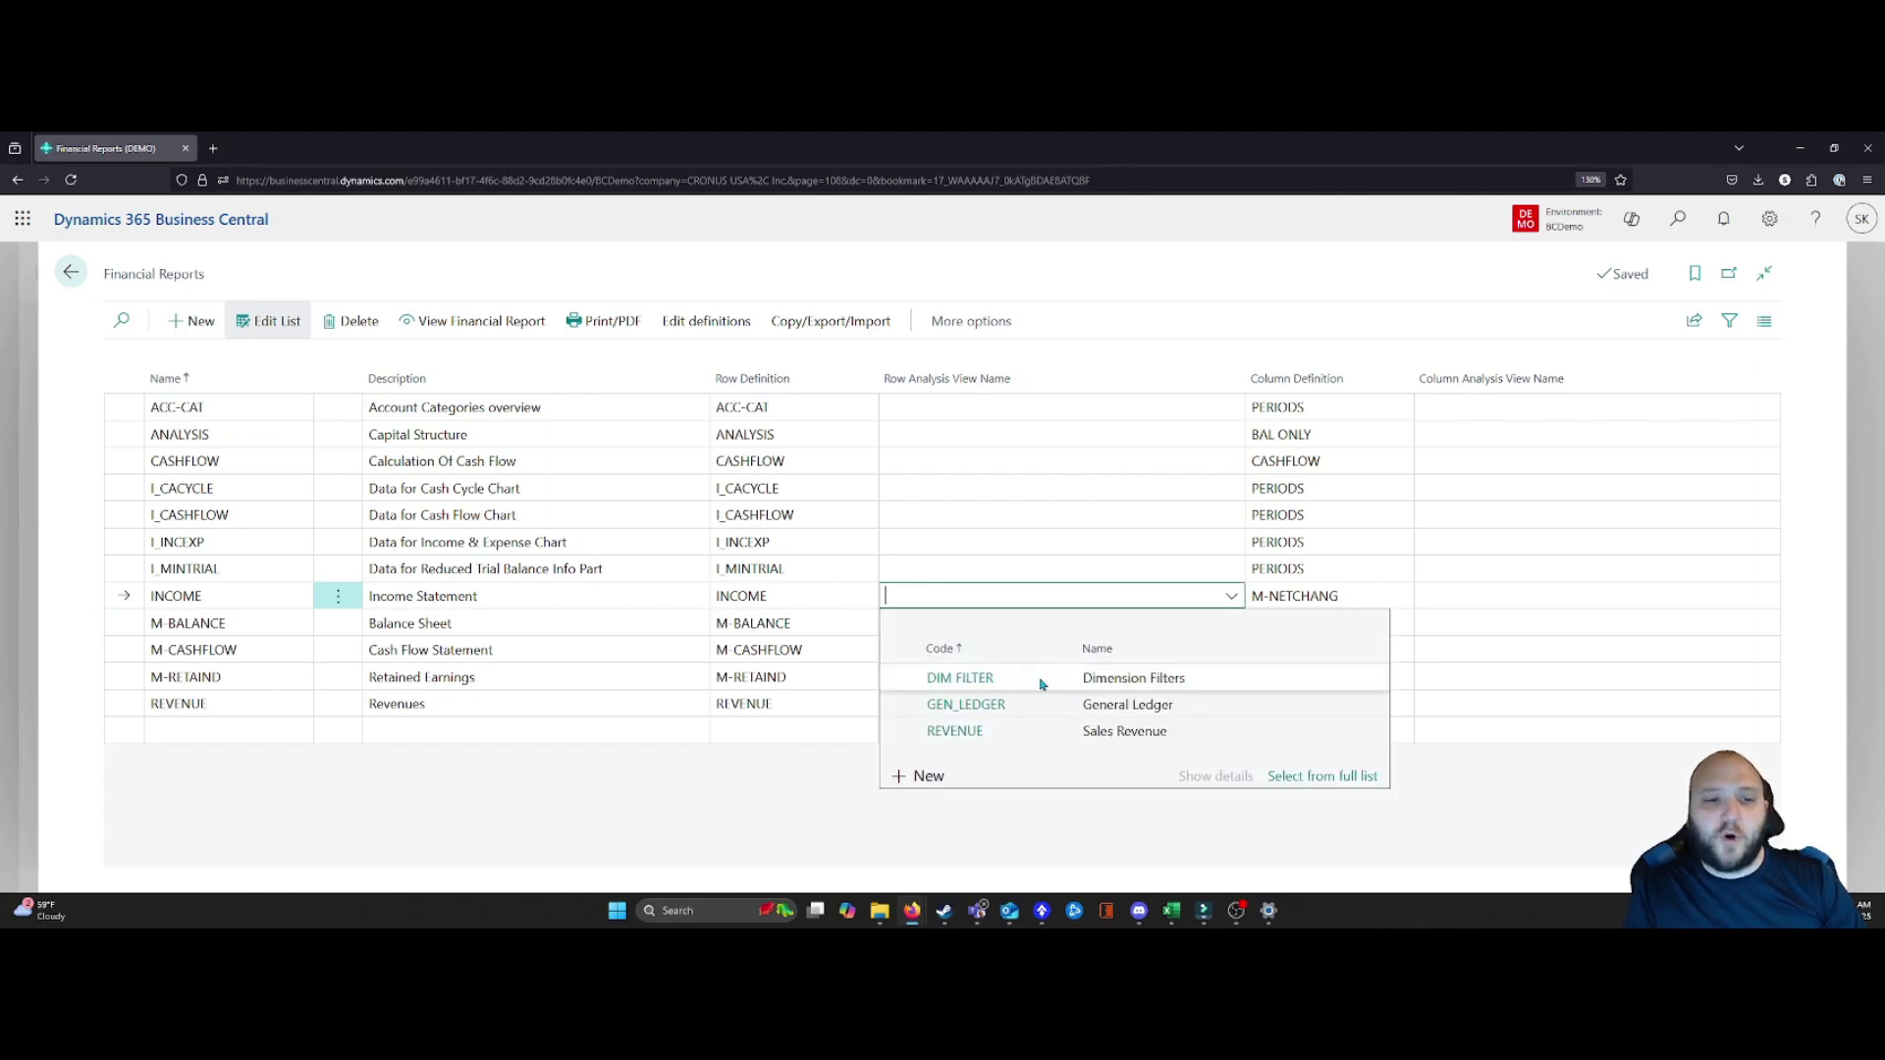
click(1207, 677)
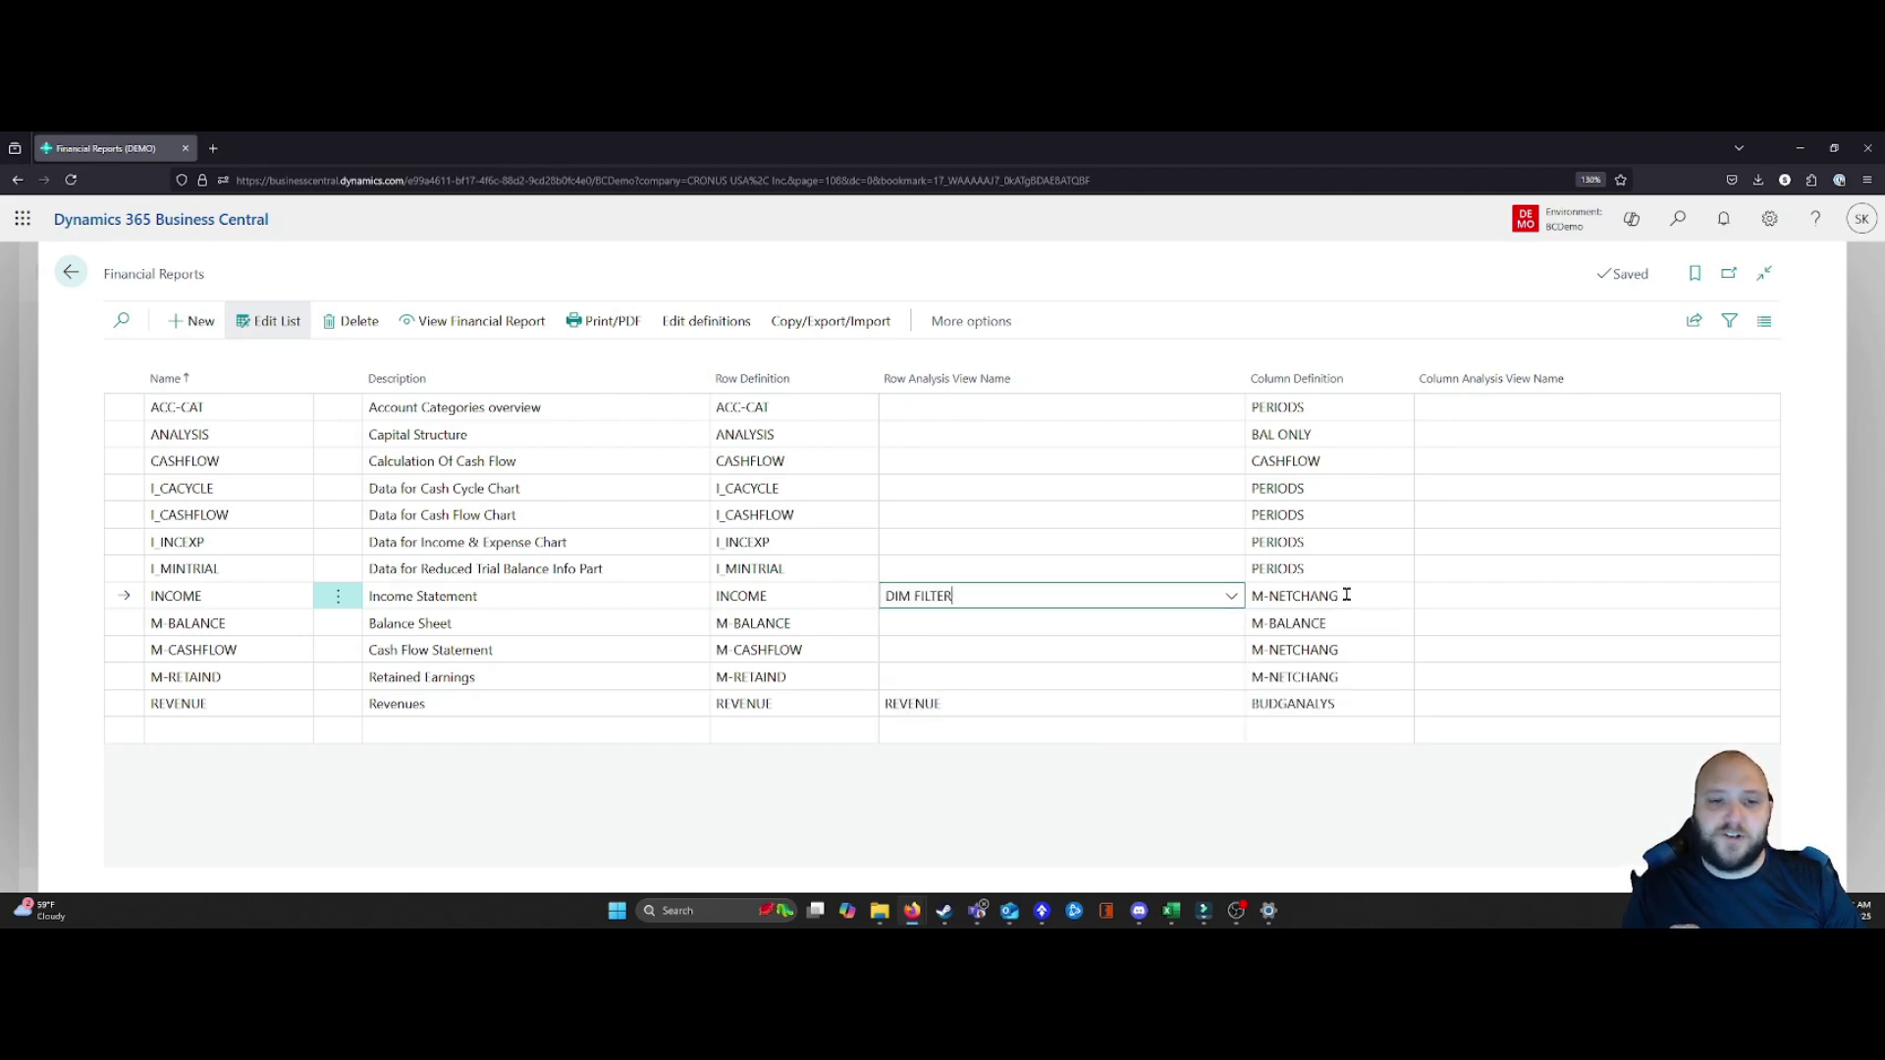
click(1494, 601)
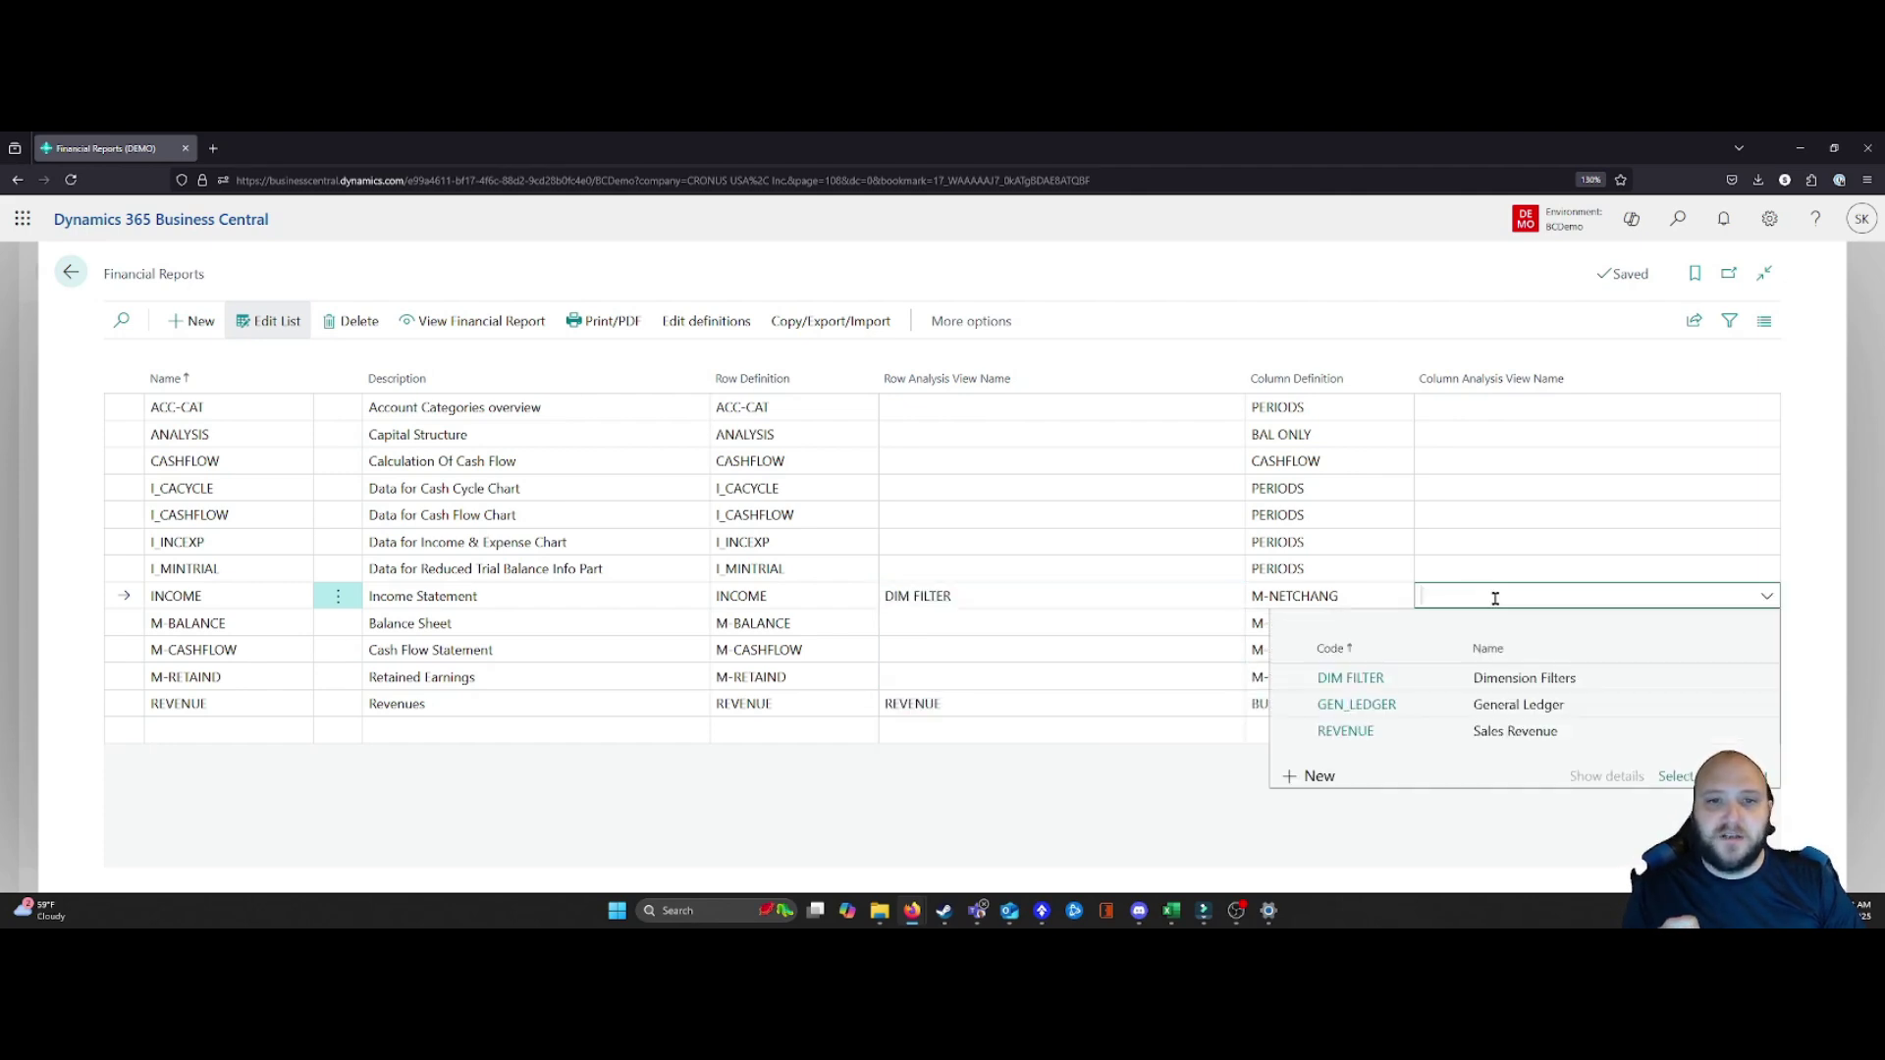
click(1522, 688)
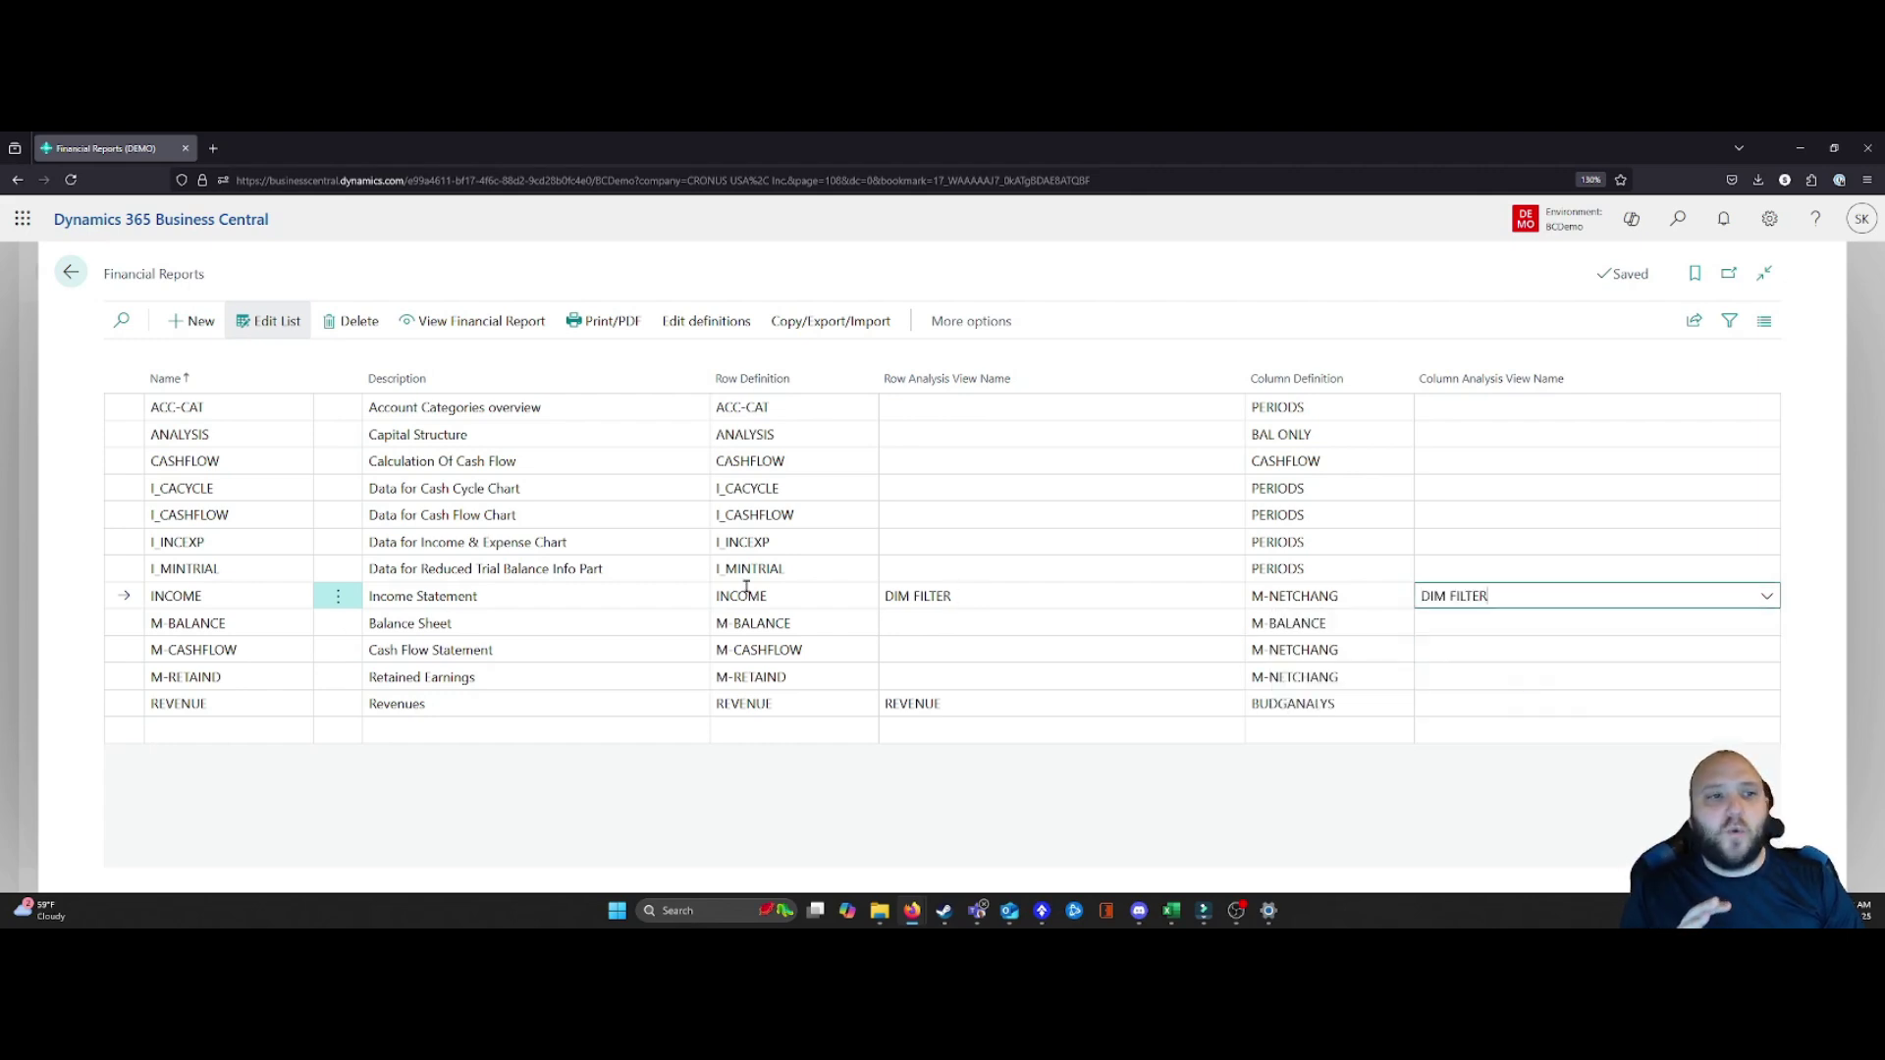
click(489, 324)
scroll(534, 374, down, 2)
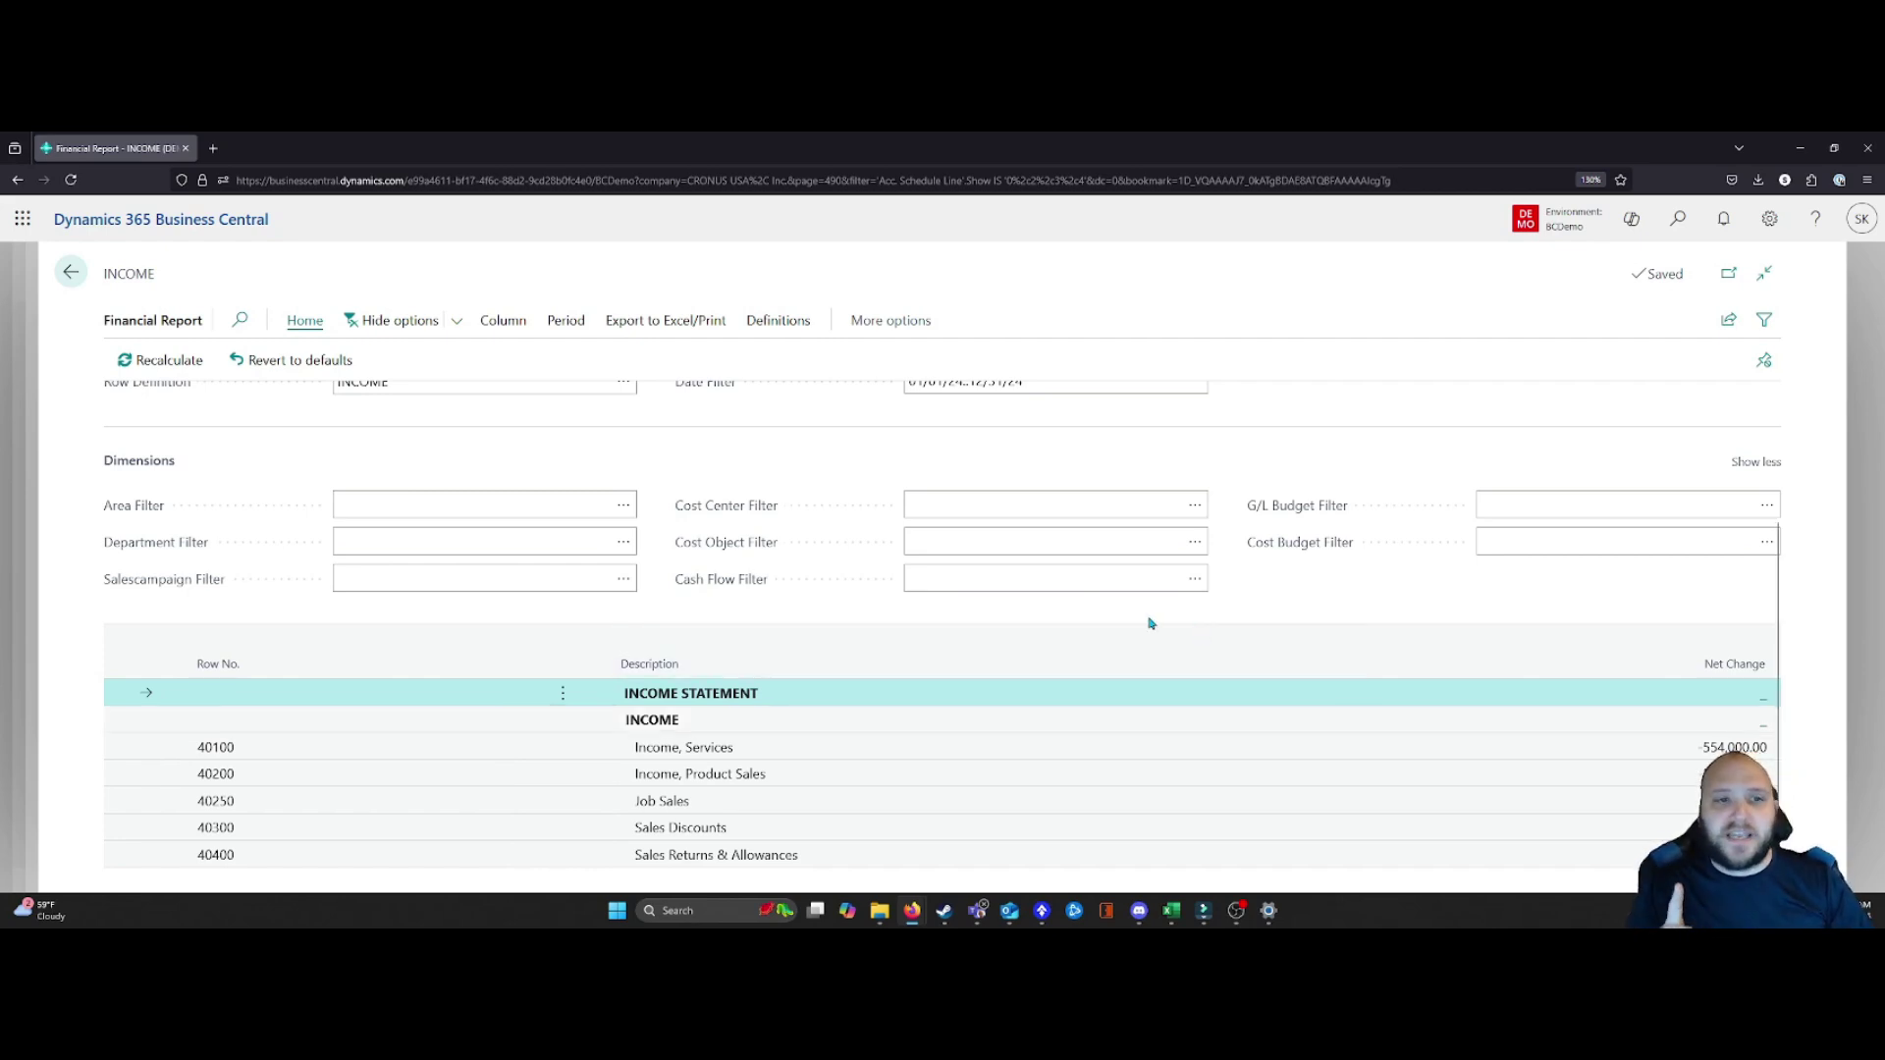
scroll(1107, 635, up, 1)
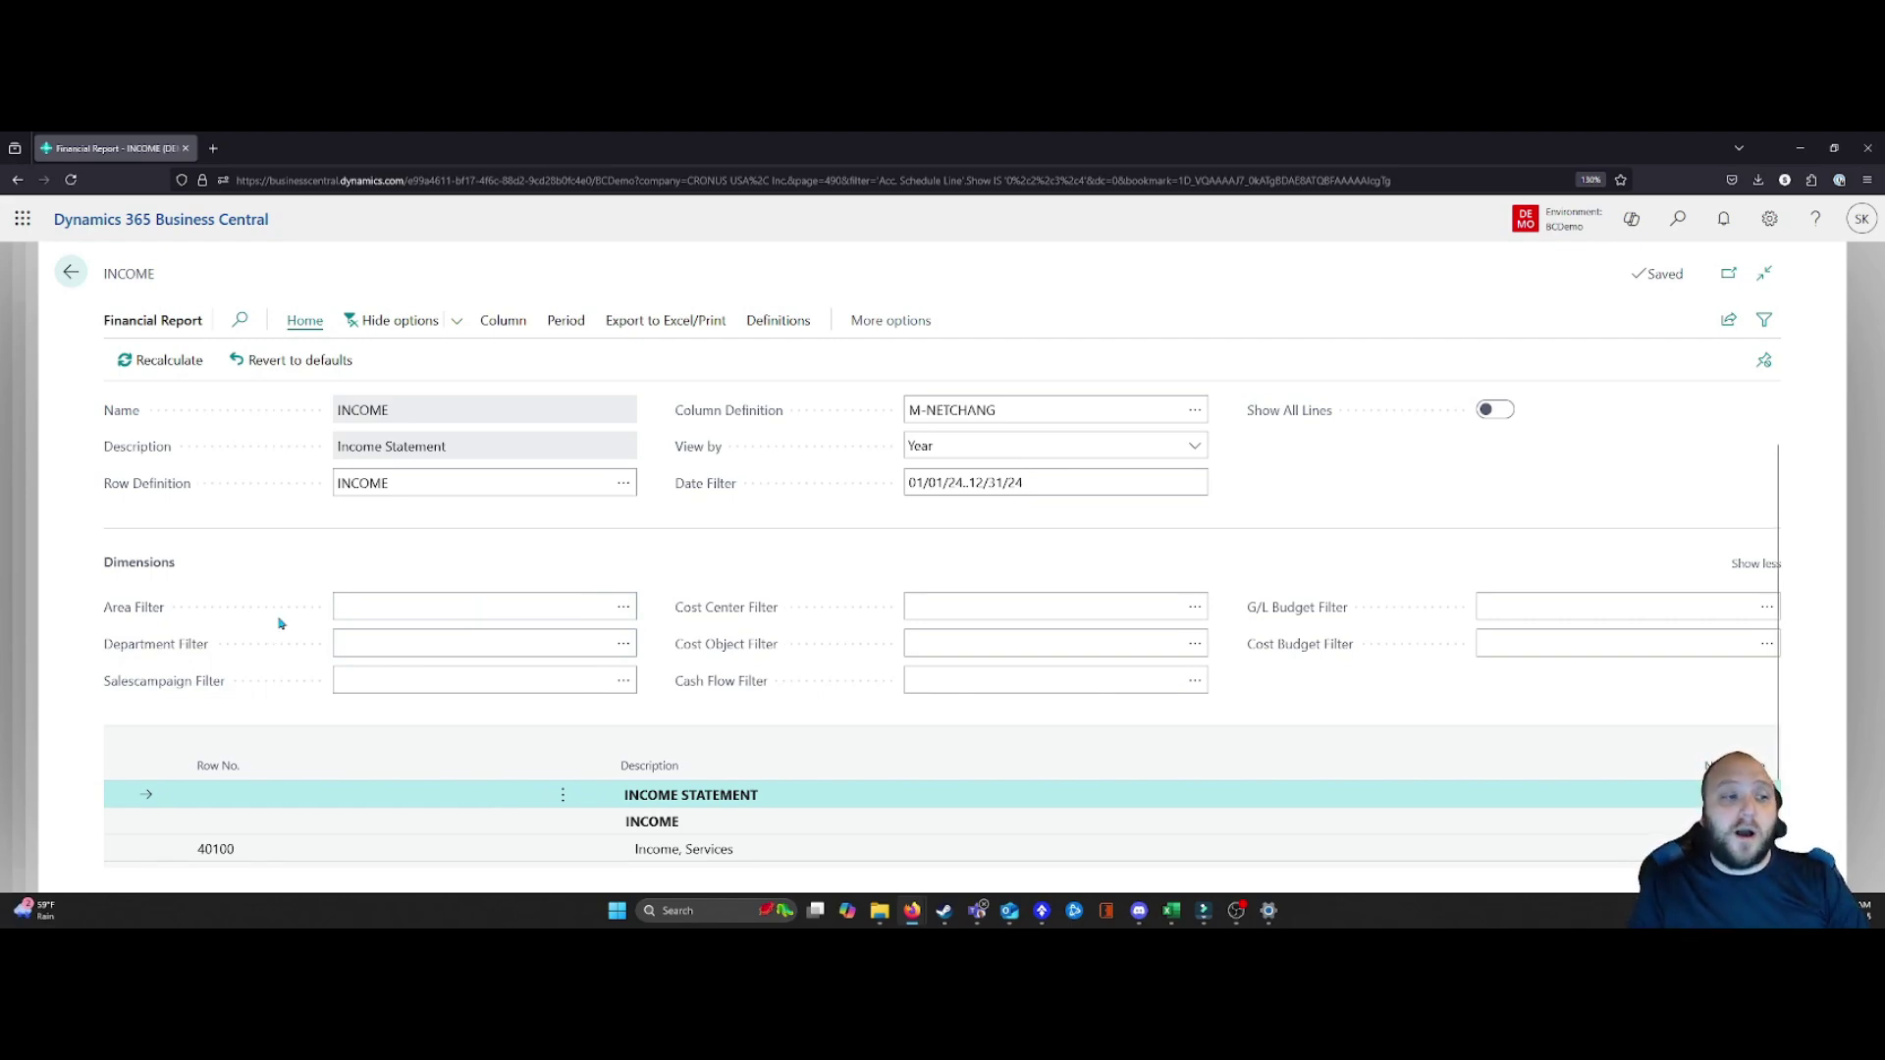
click(623, 643)
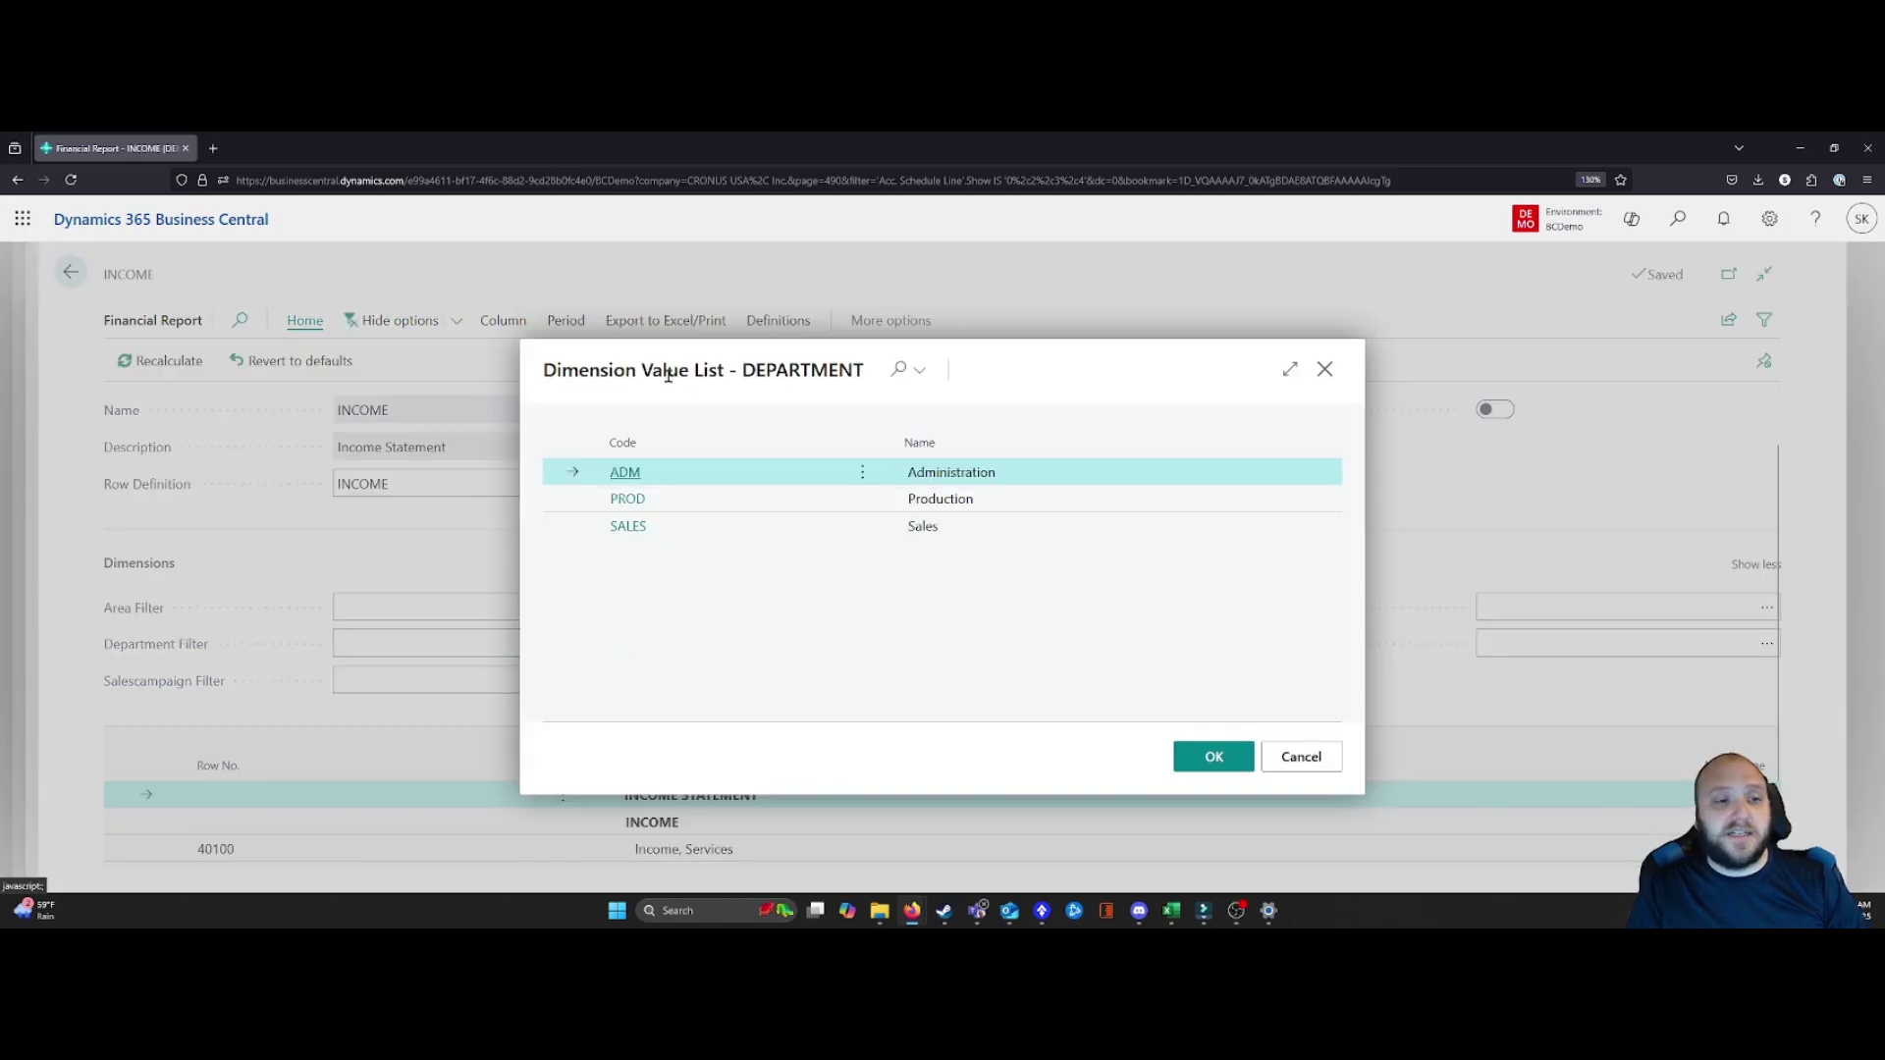
click(1302, 756)
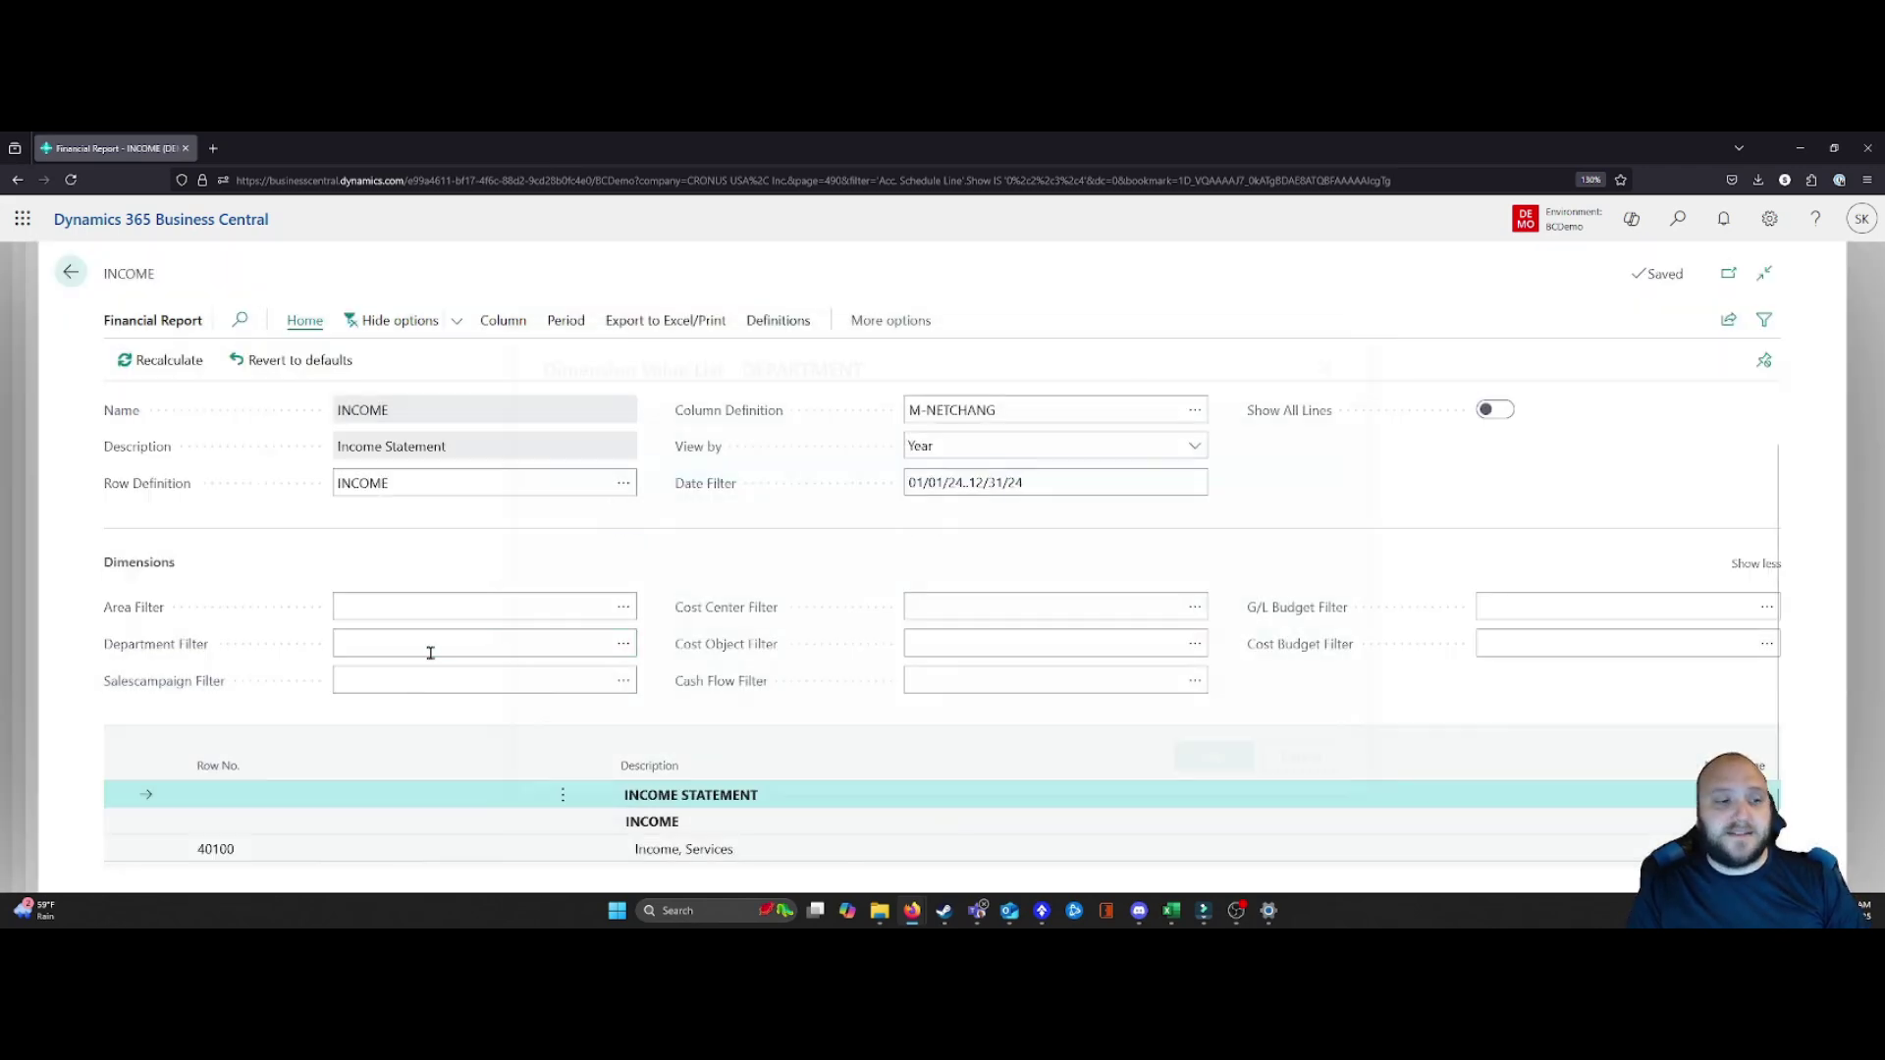
click(622, 610)
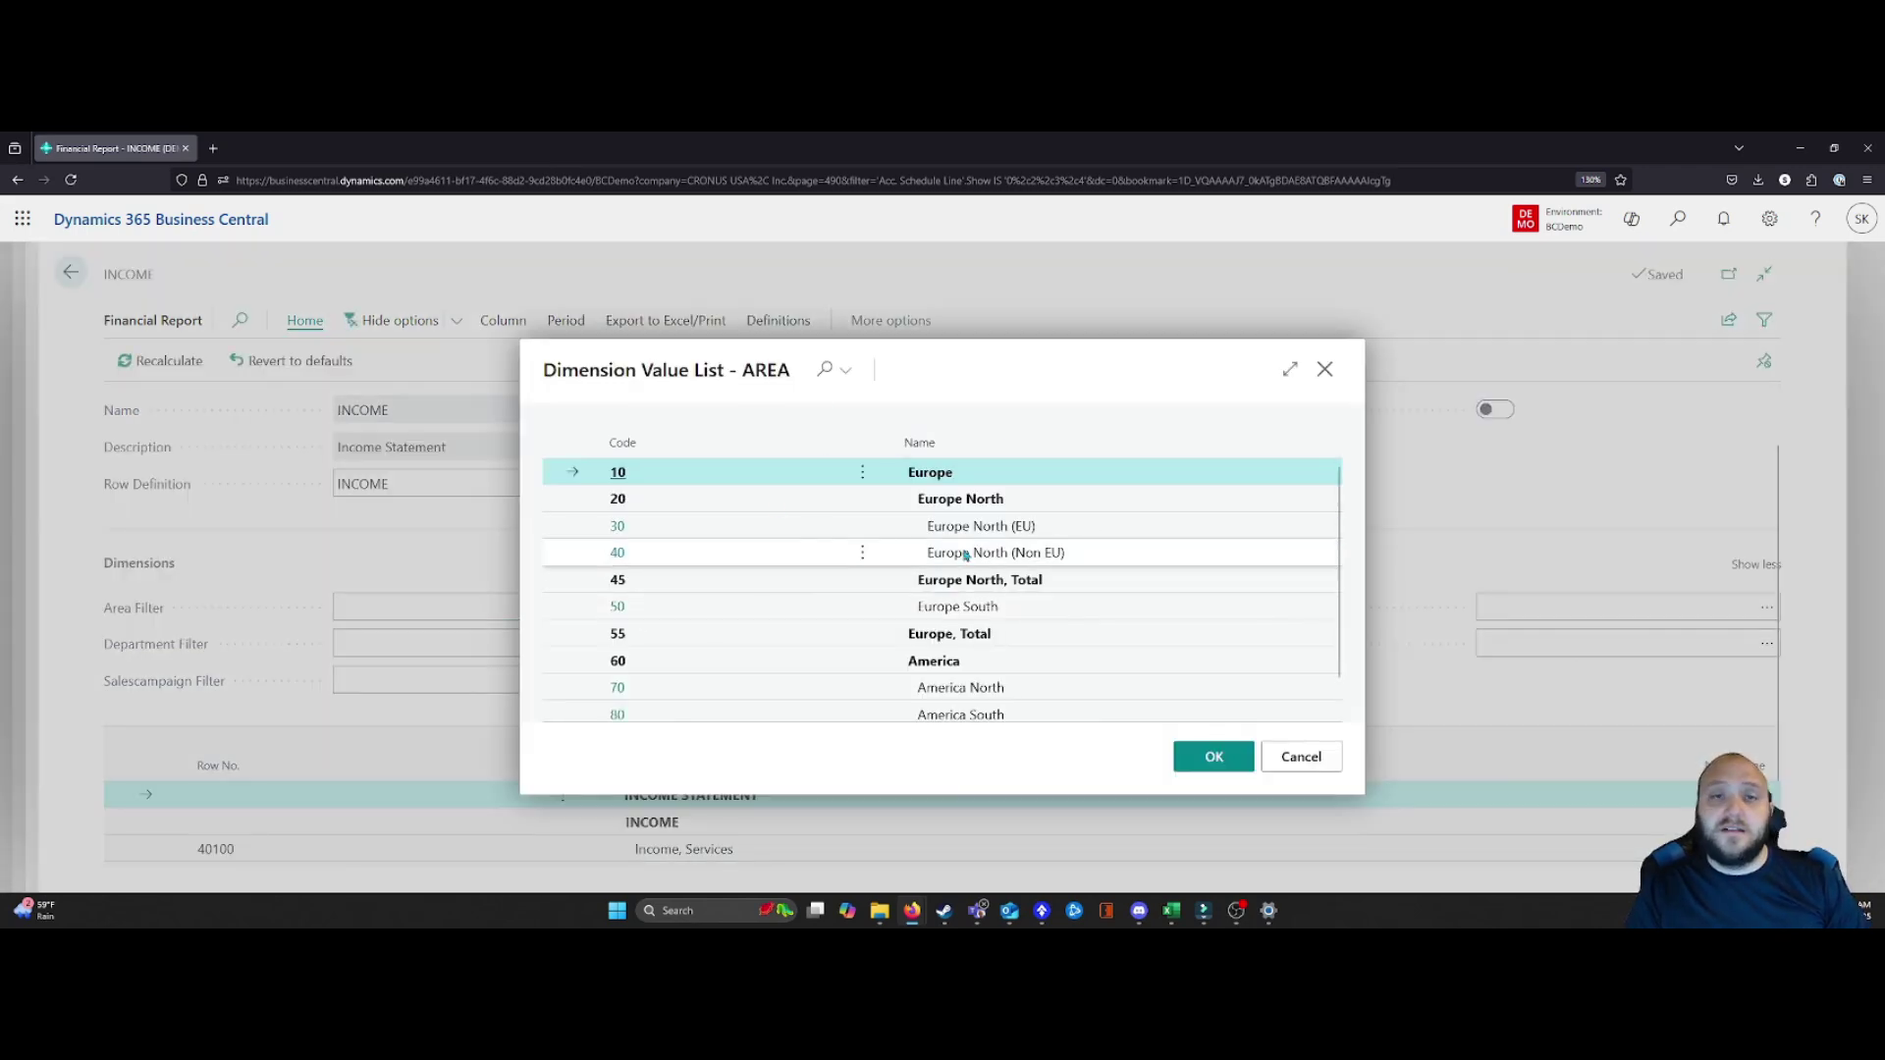
click(1302, 756)
click(632, 689)
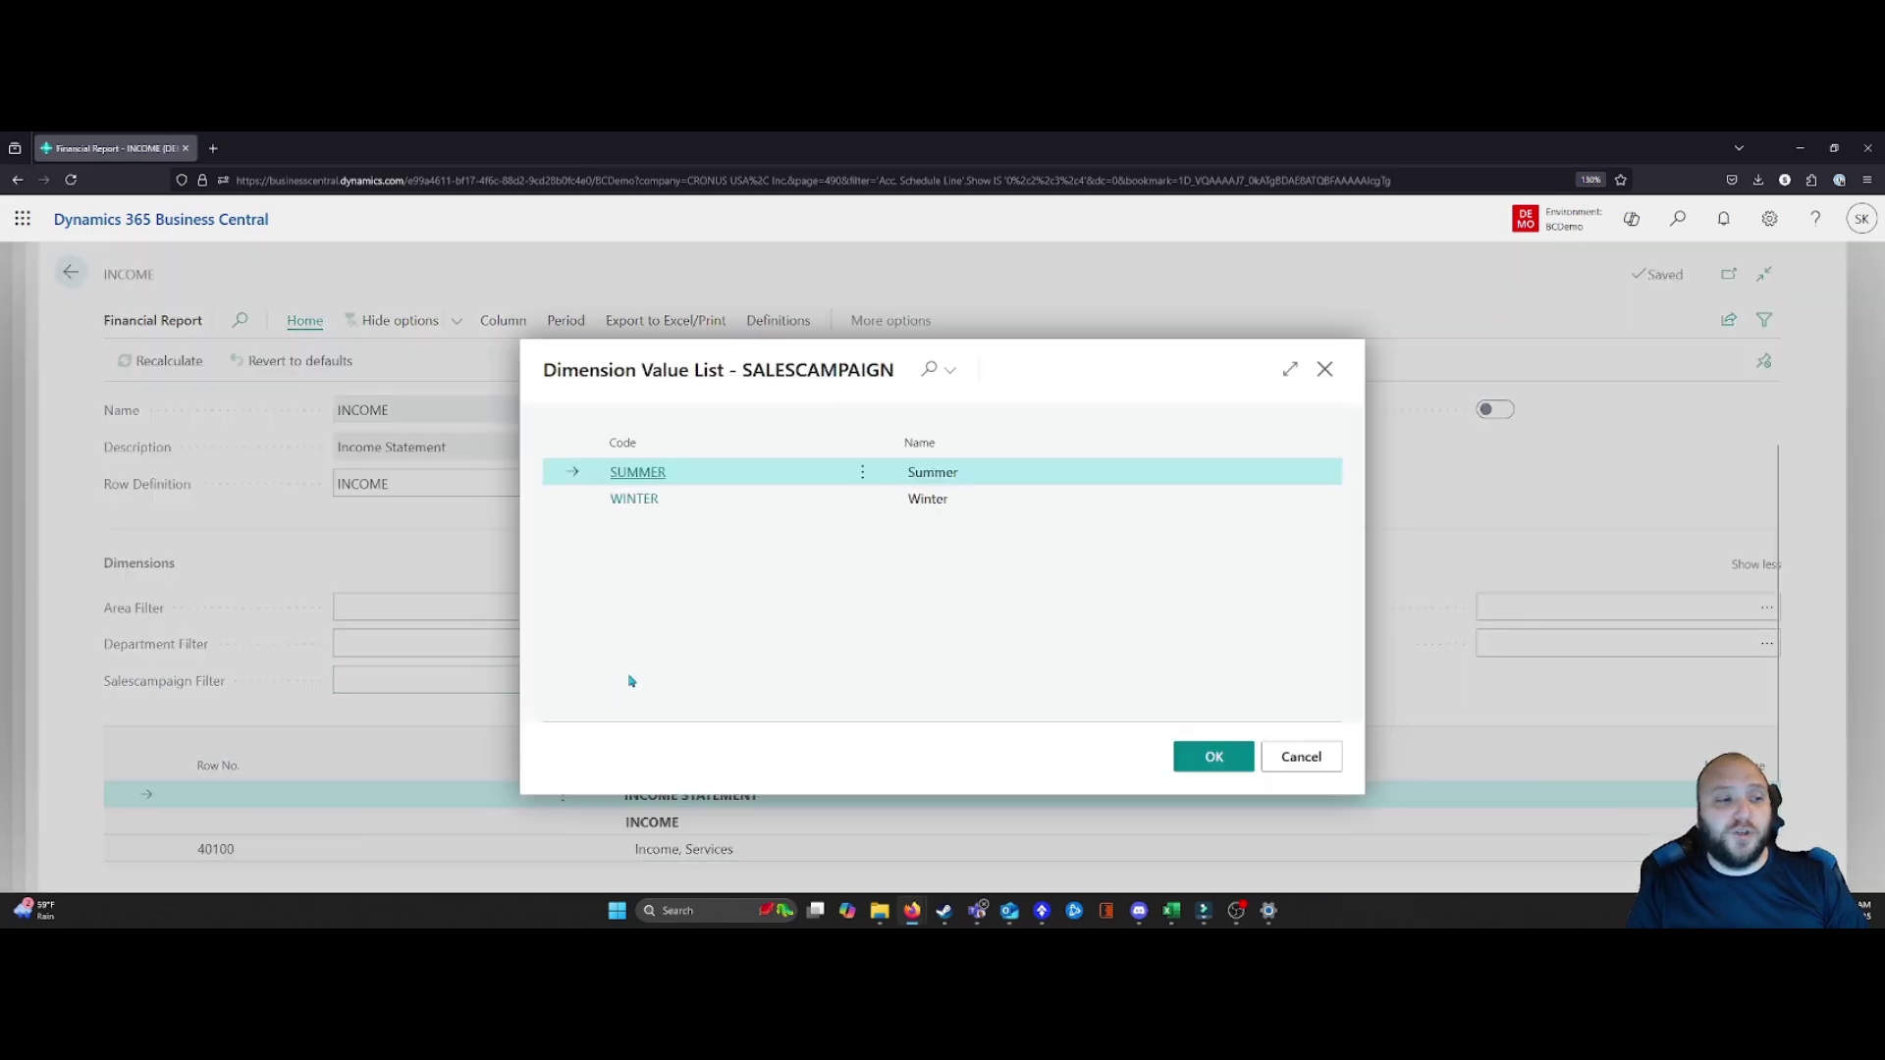
click(1301, 755)
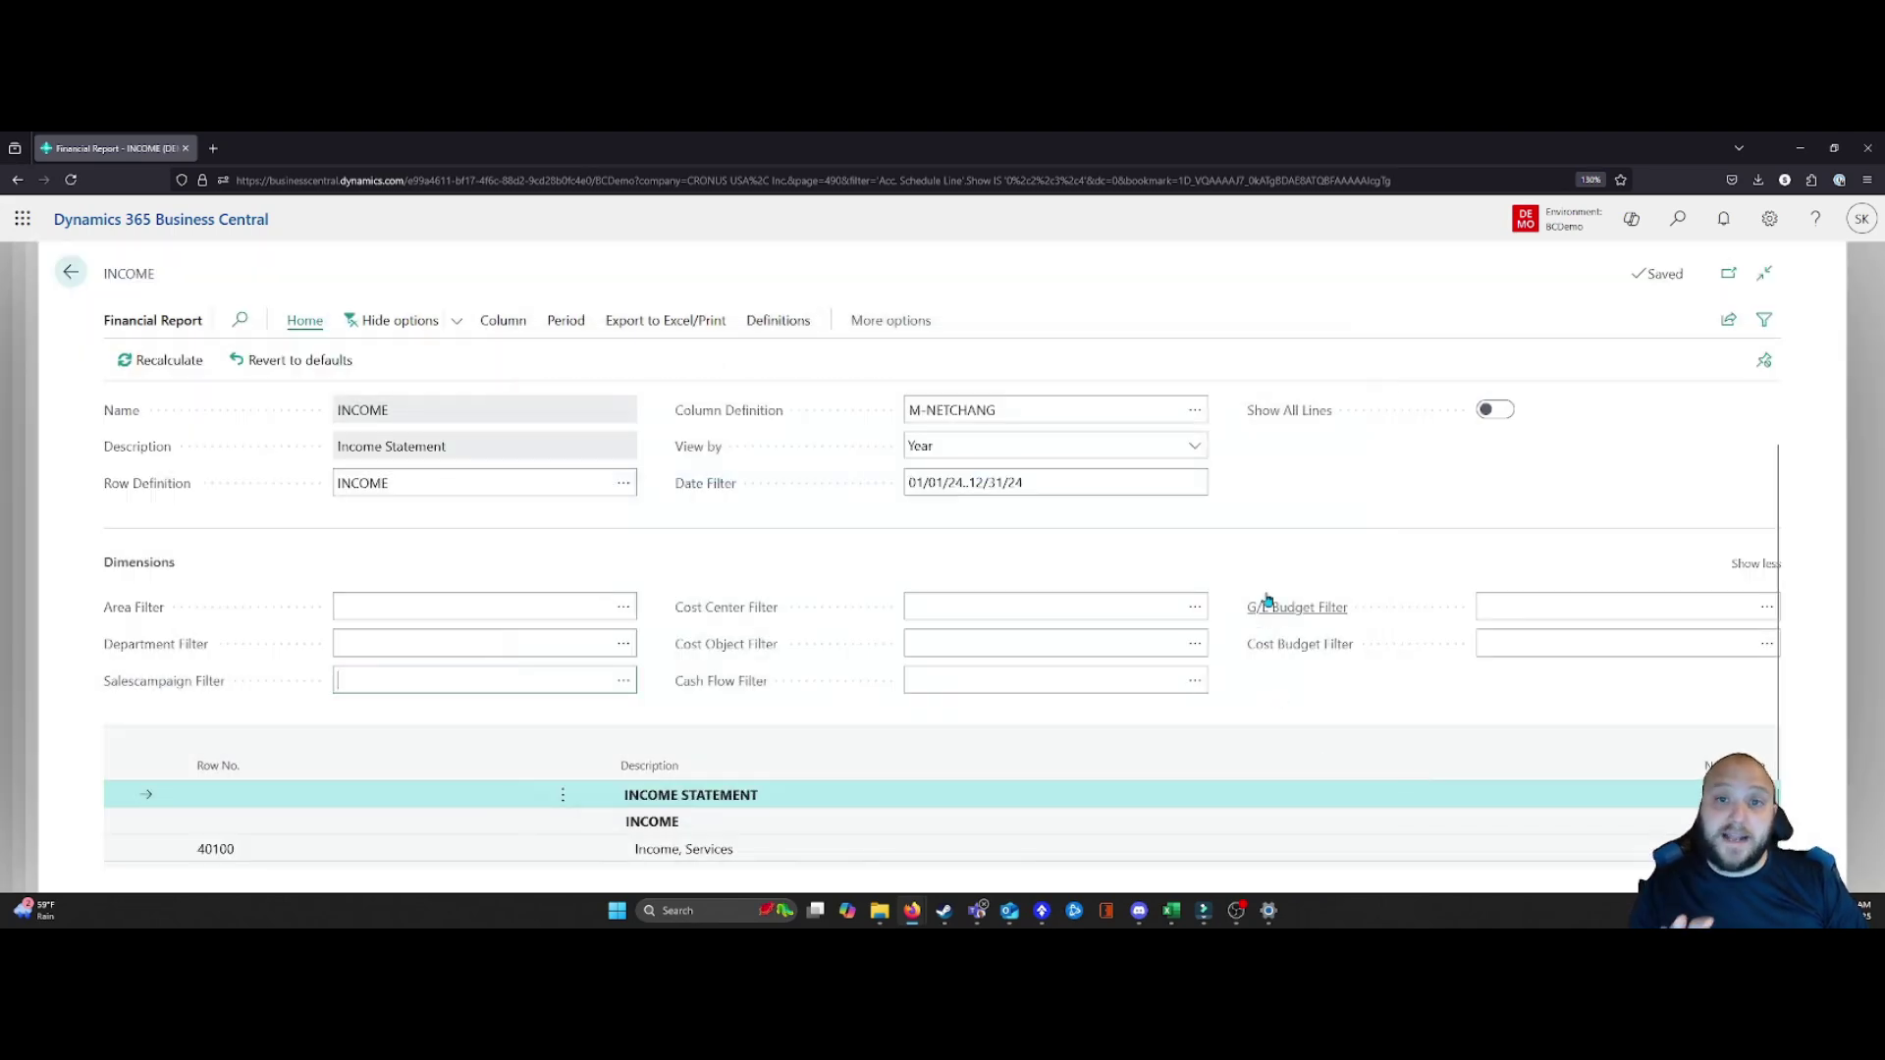
scroll(1295, 638, down, 2)
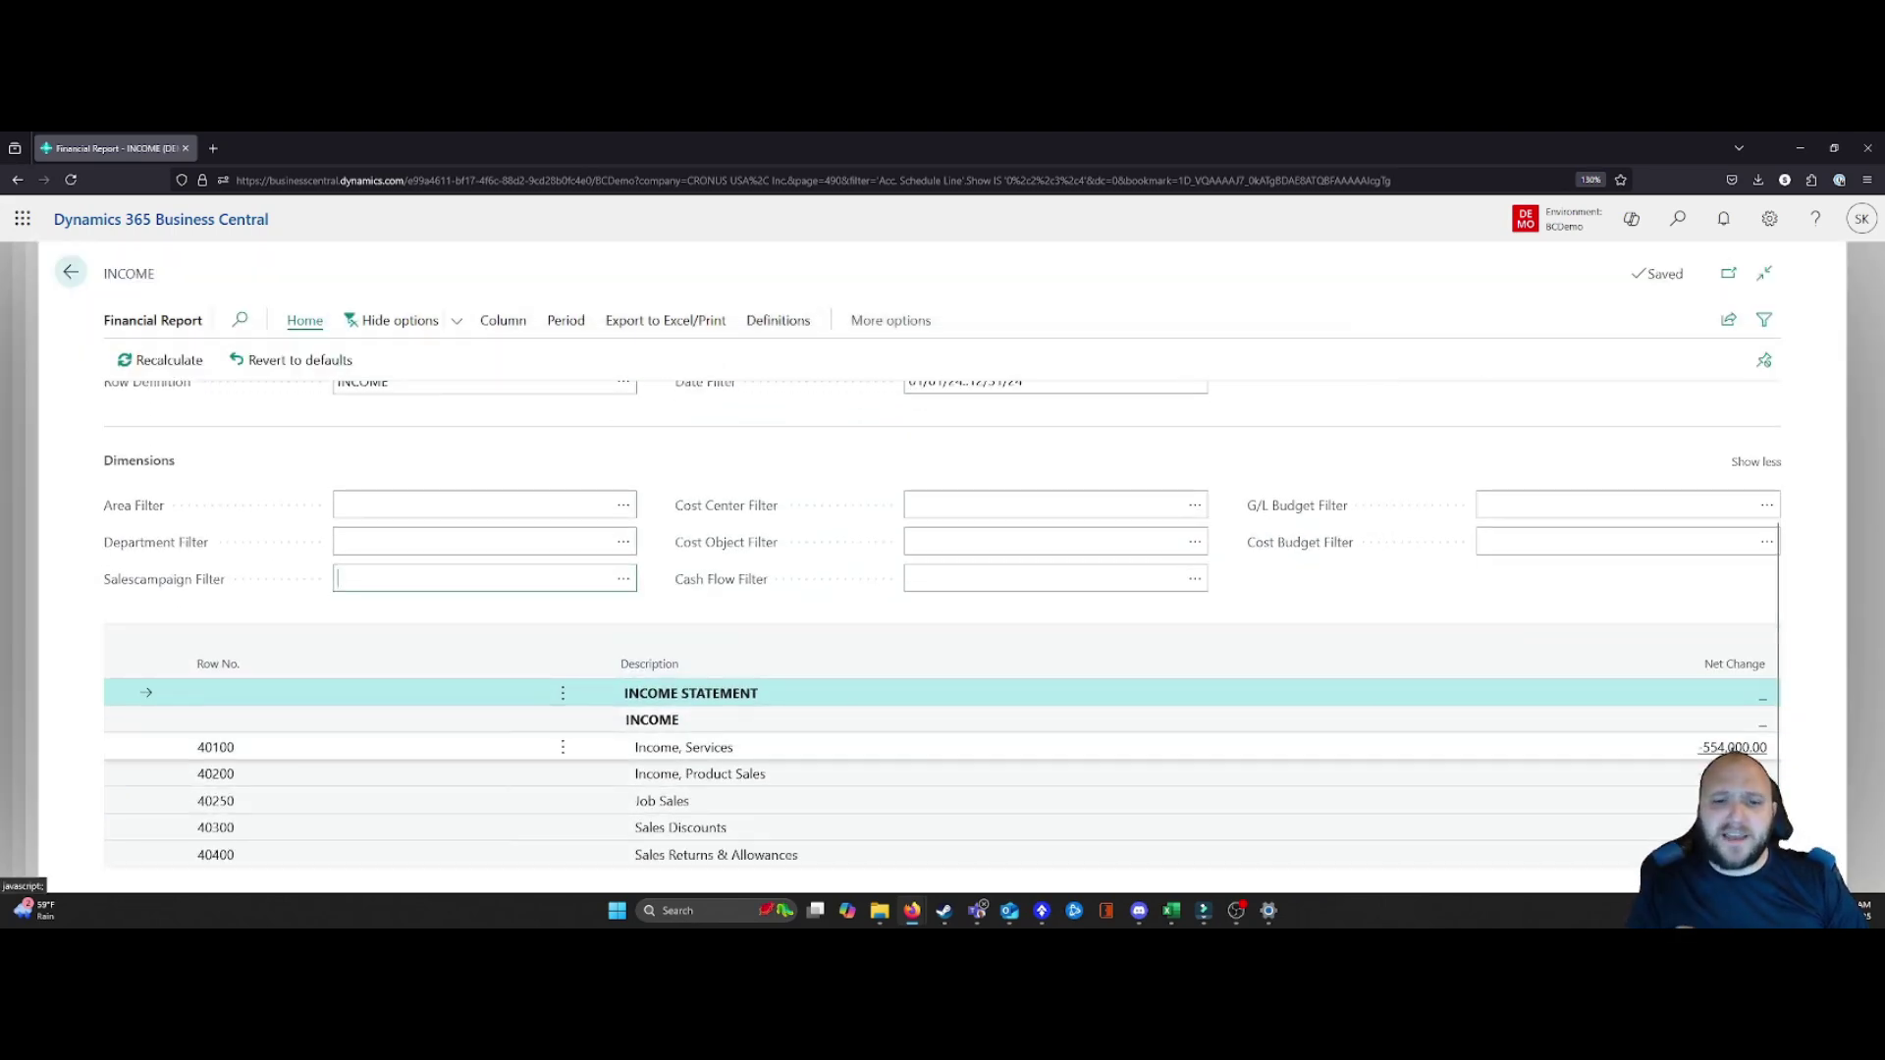
Drill from the 40100 Income, Services net change to its analysis view entries
click(1733, 747)
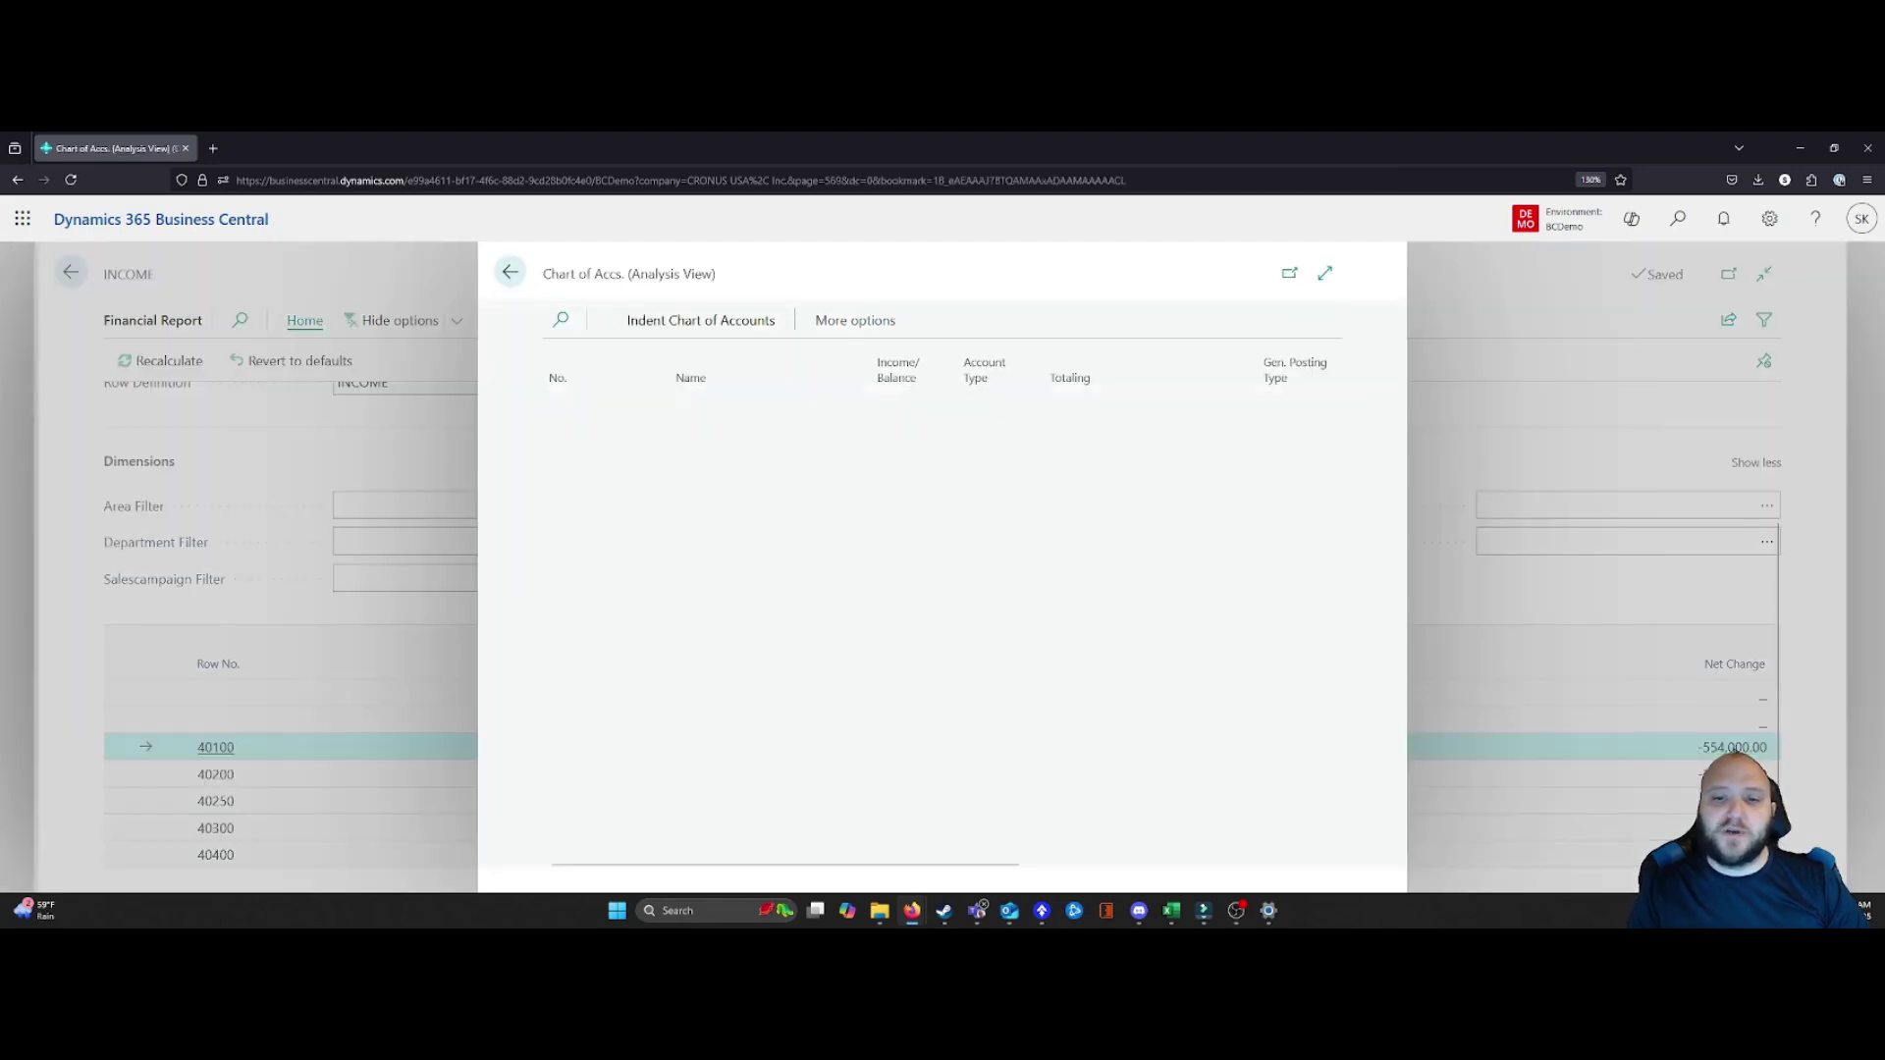
drag(769, 867, 1207, 820)
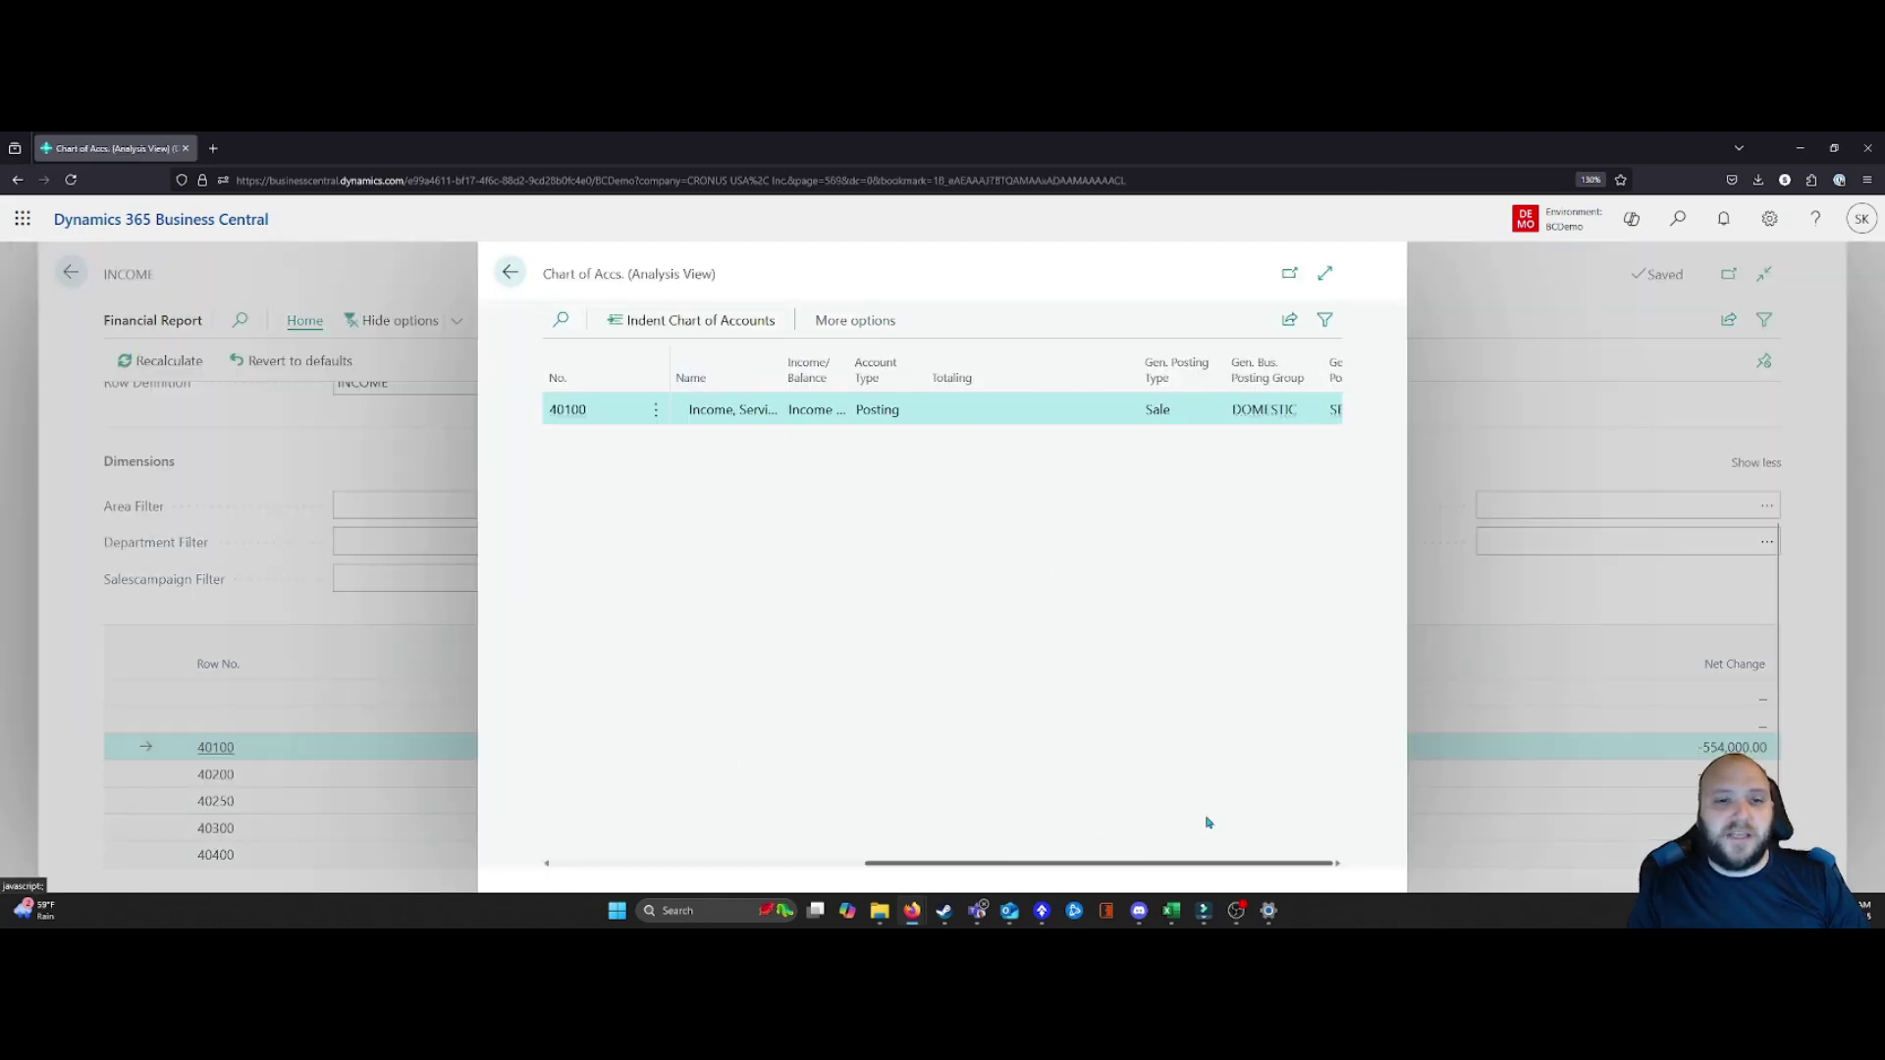
click(1029, 411)
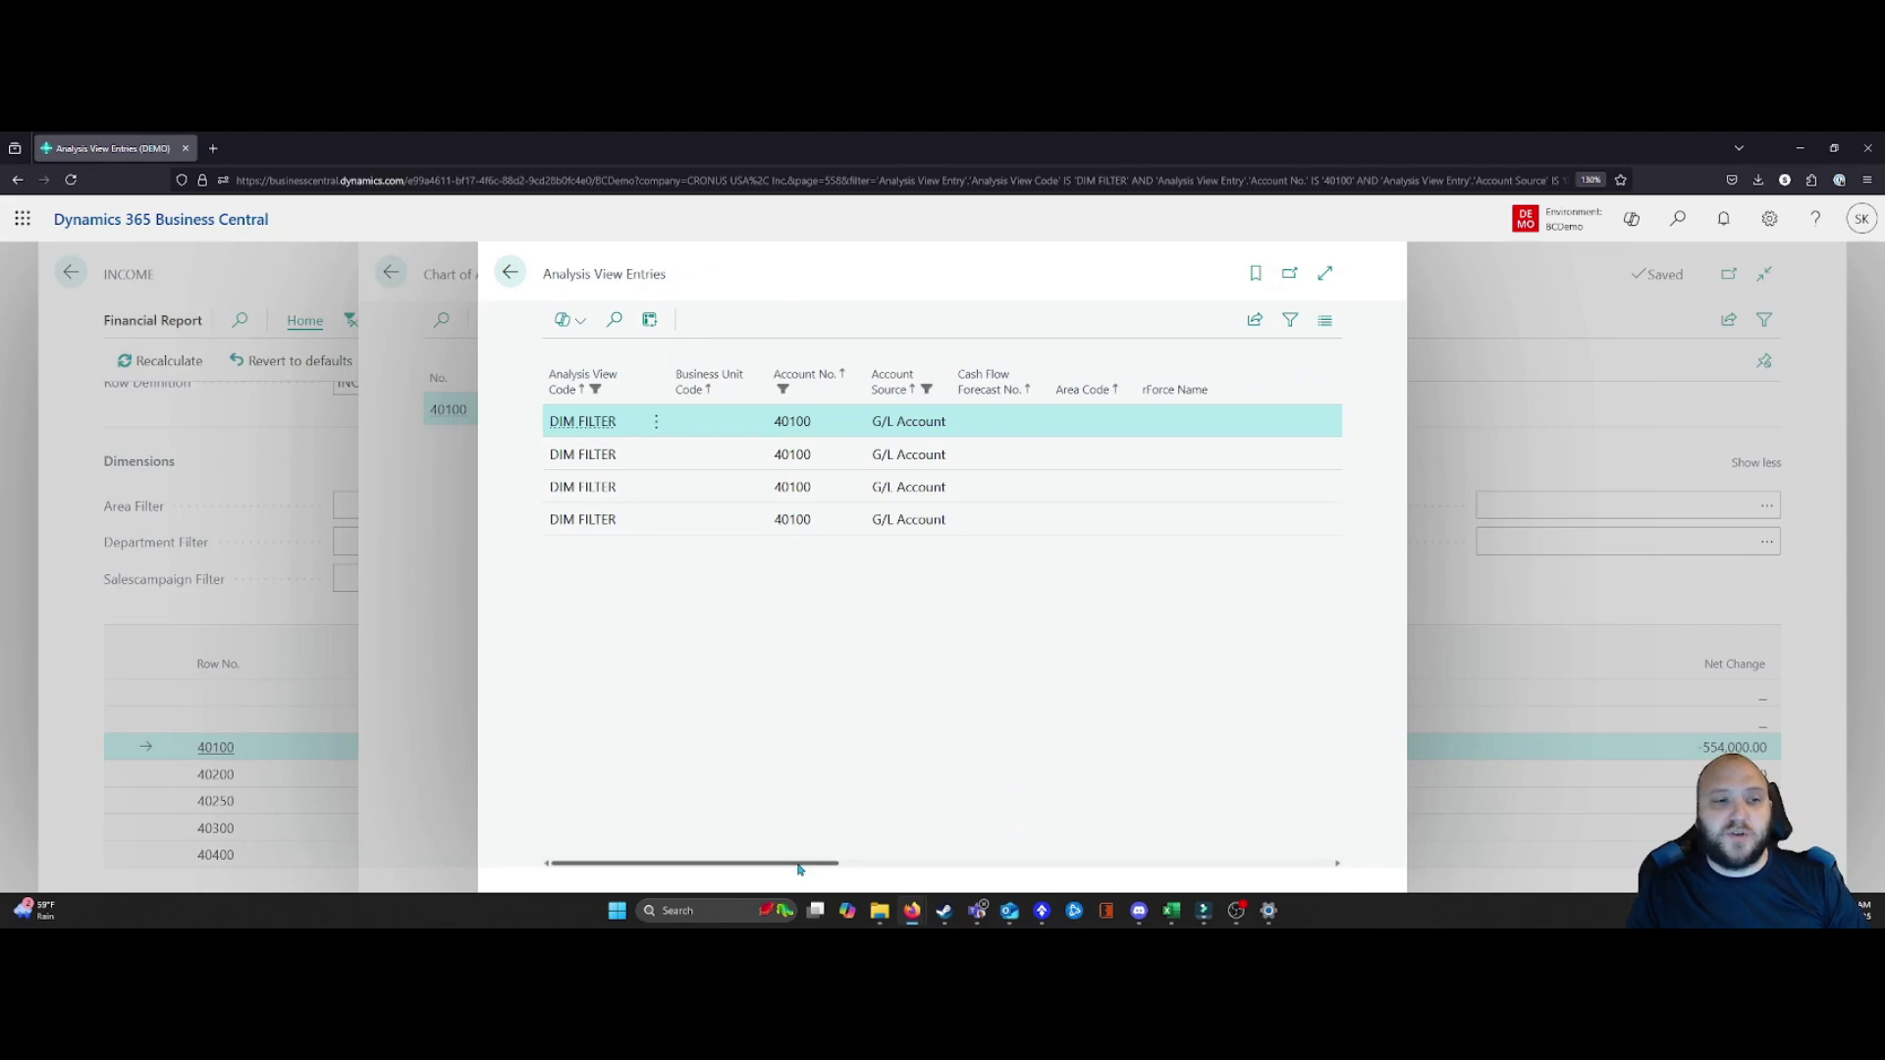
drag(799, 865, 1321, 842)
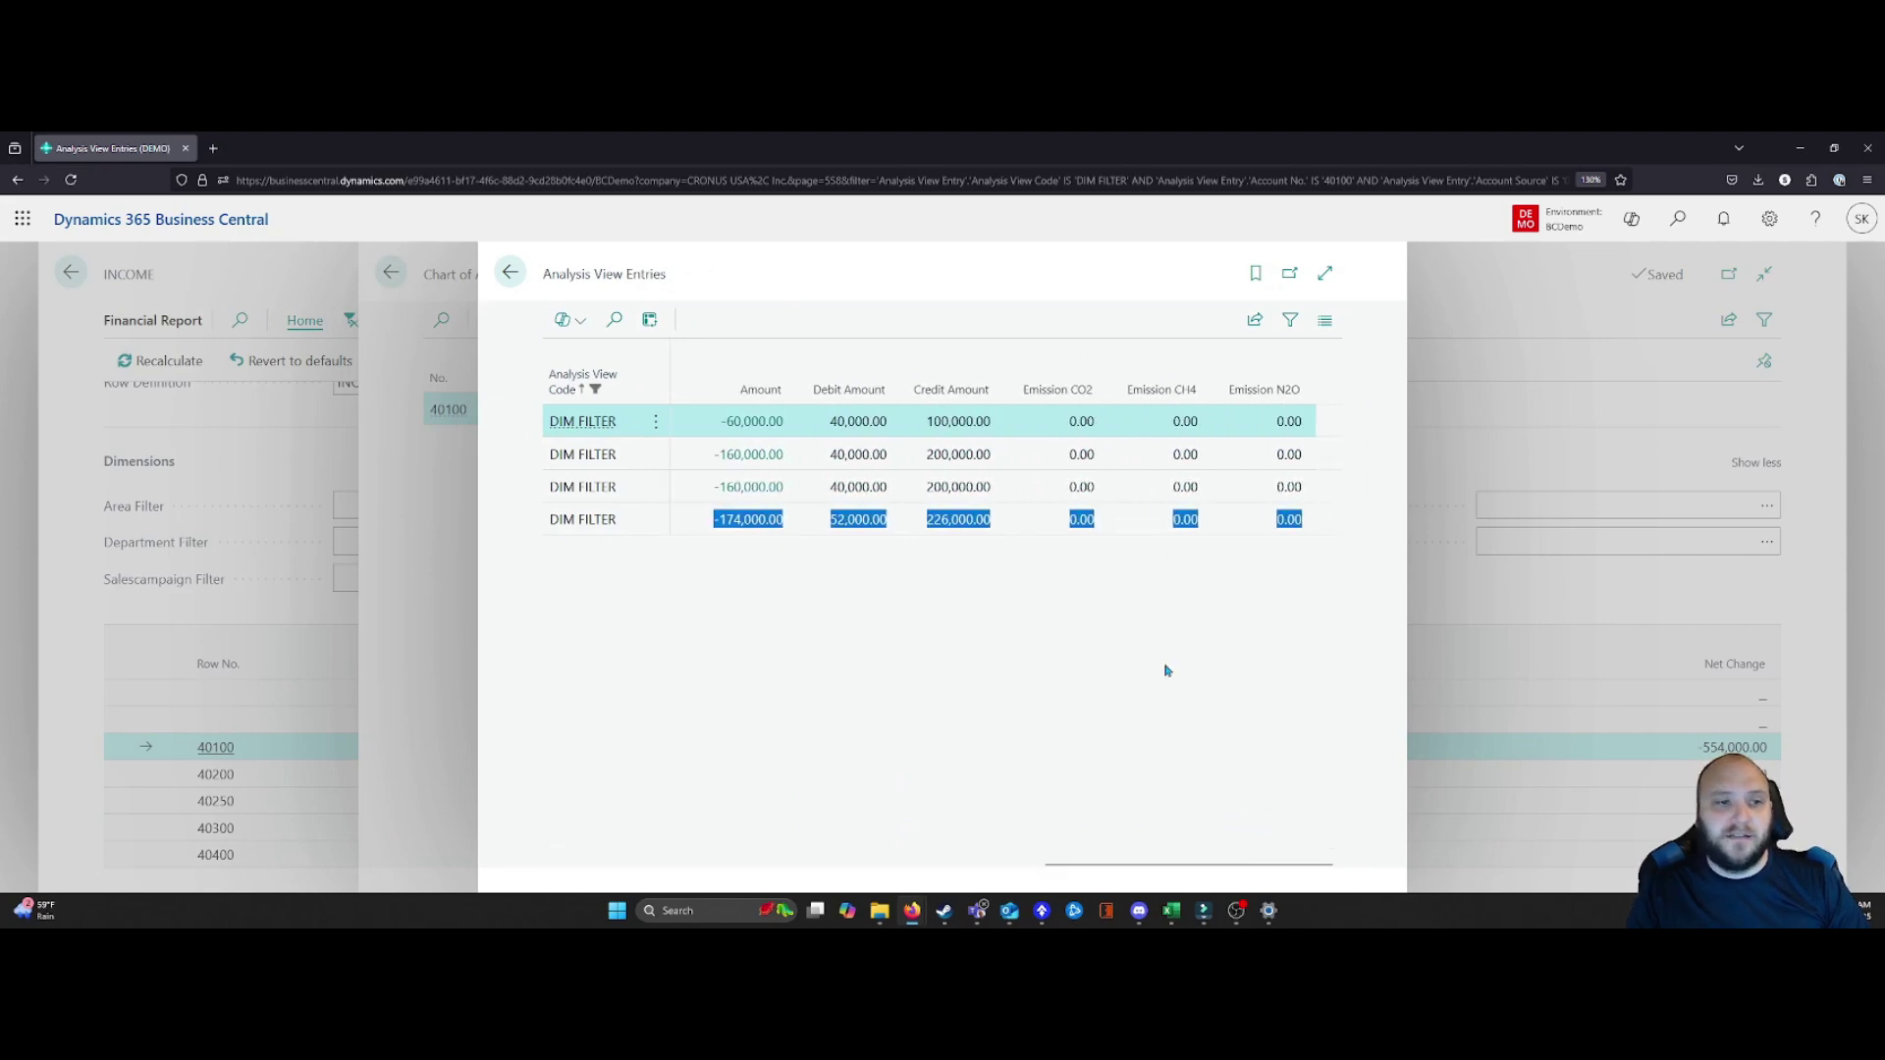
Review the general ledger entries behind the -60,000.00 amount, then close them
click(751, 425)
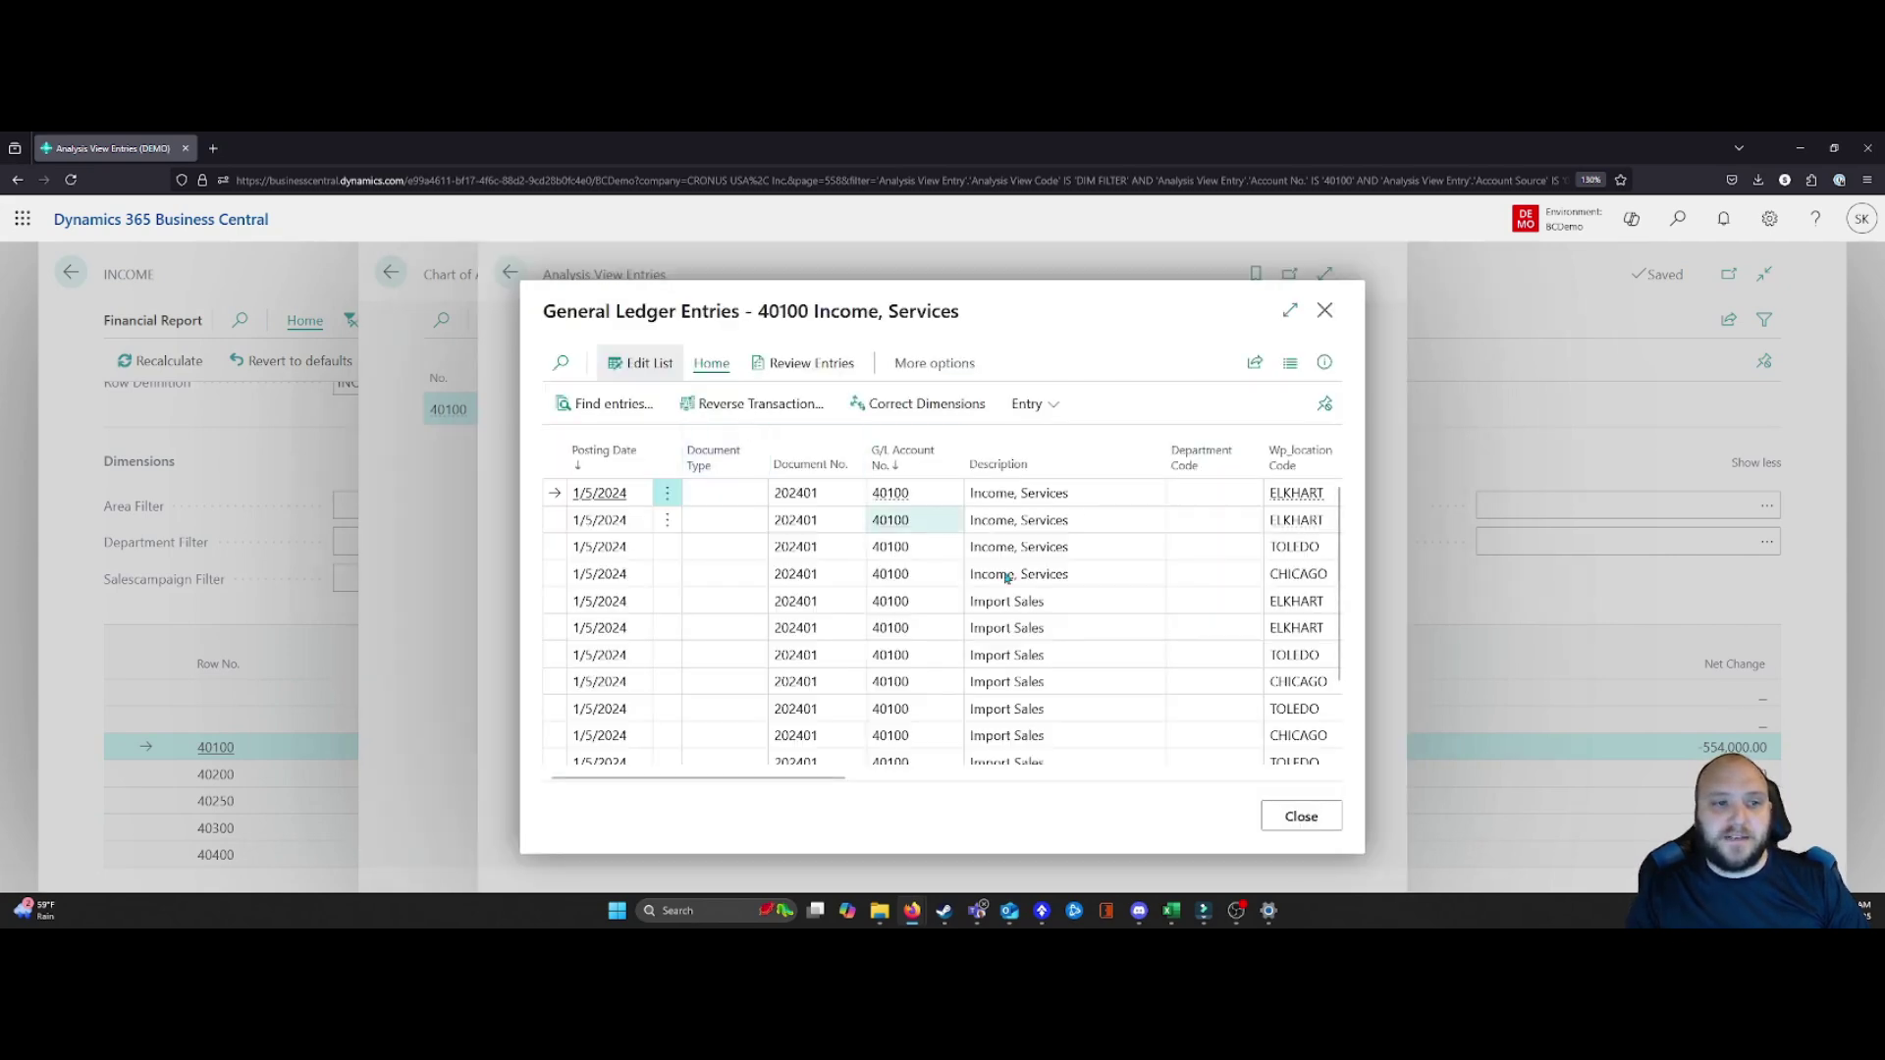
drag(762, 778, 621, 797)
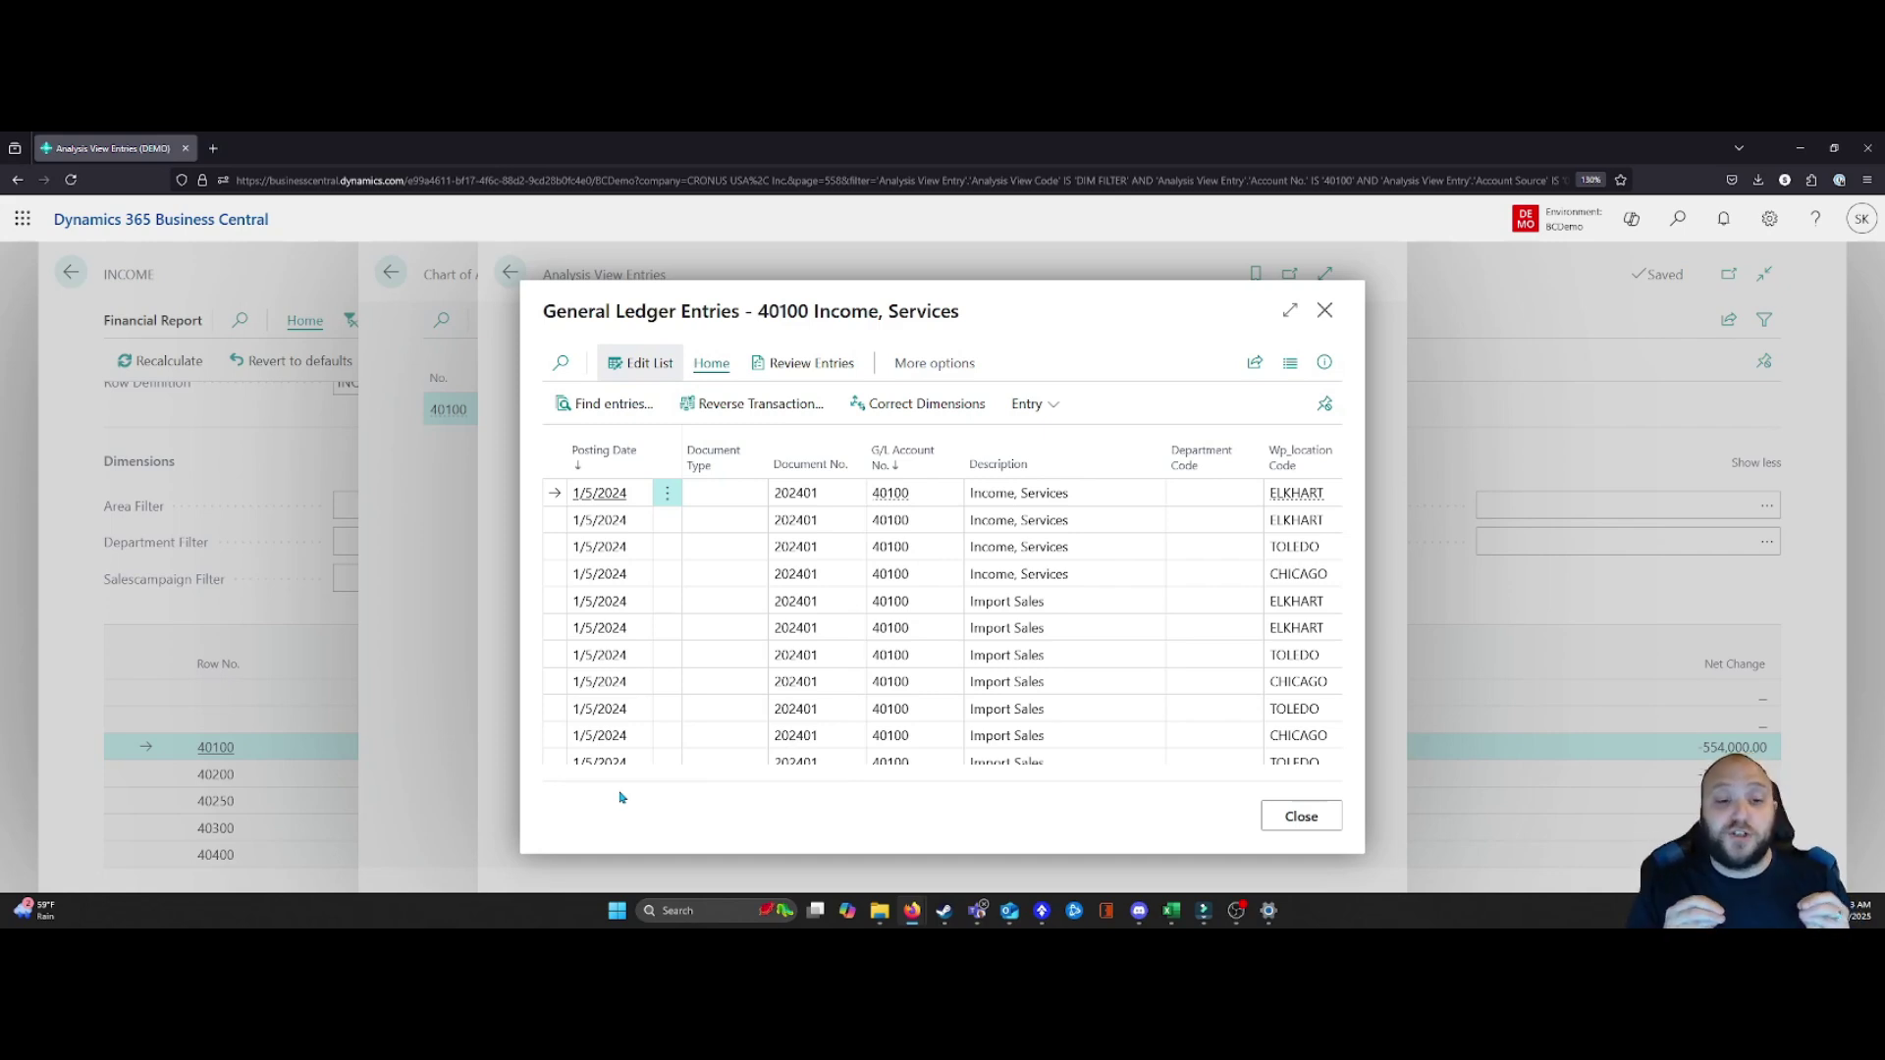
click(1320, 822)
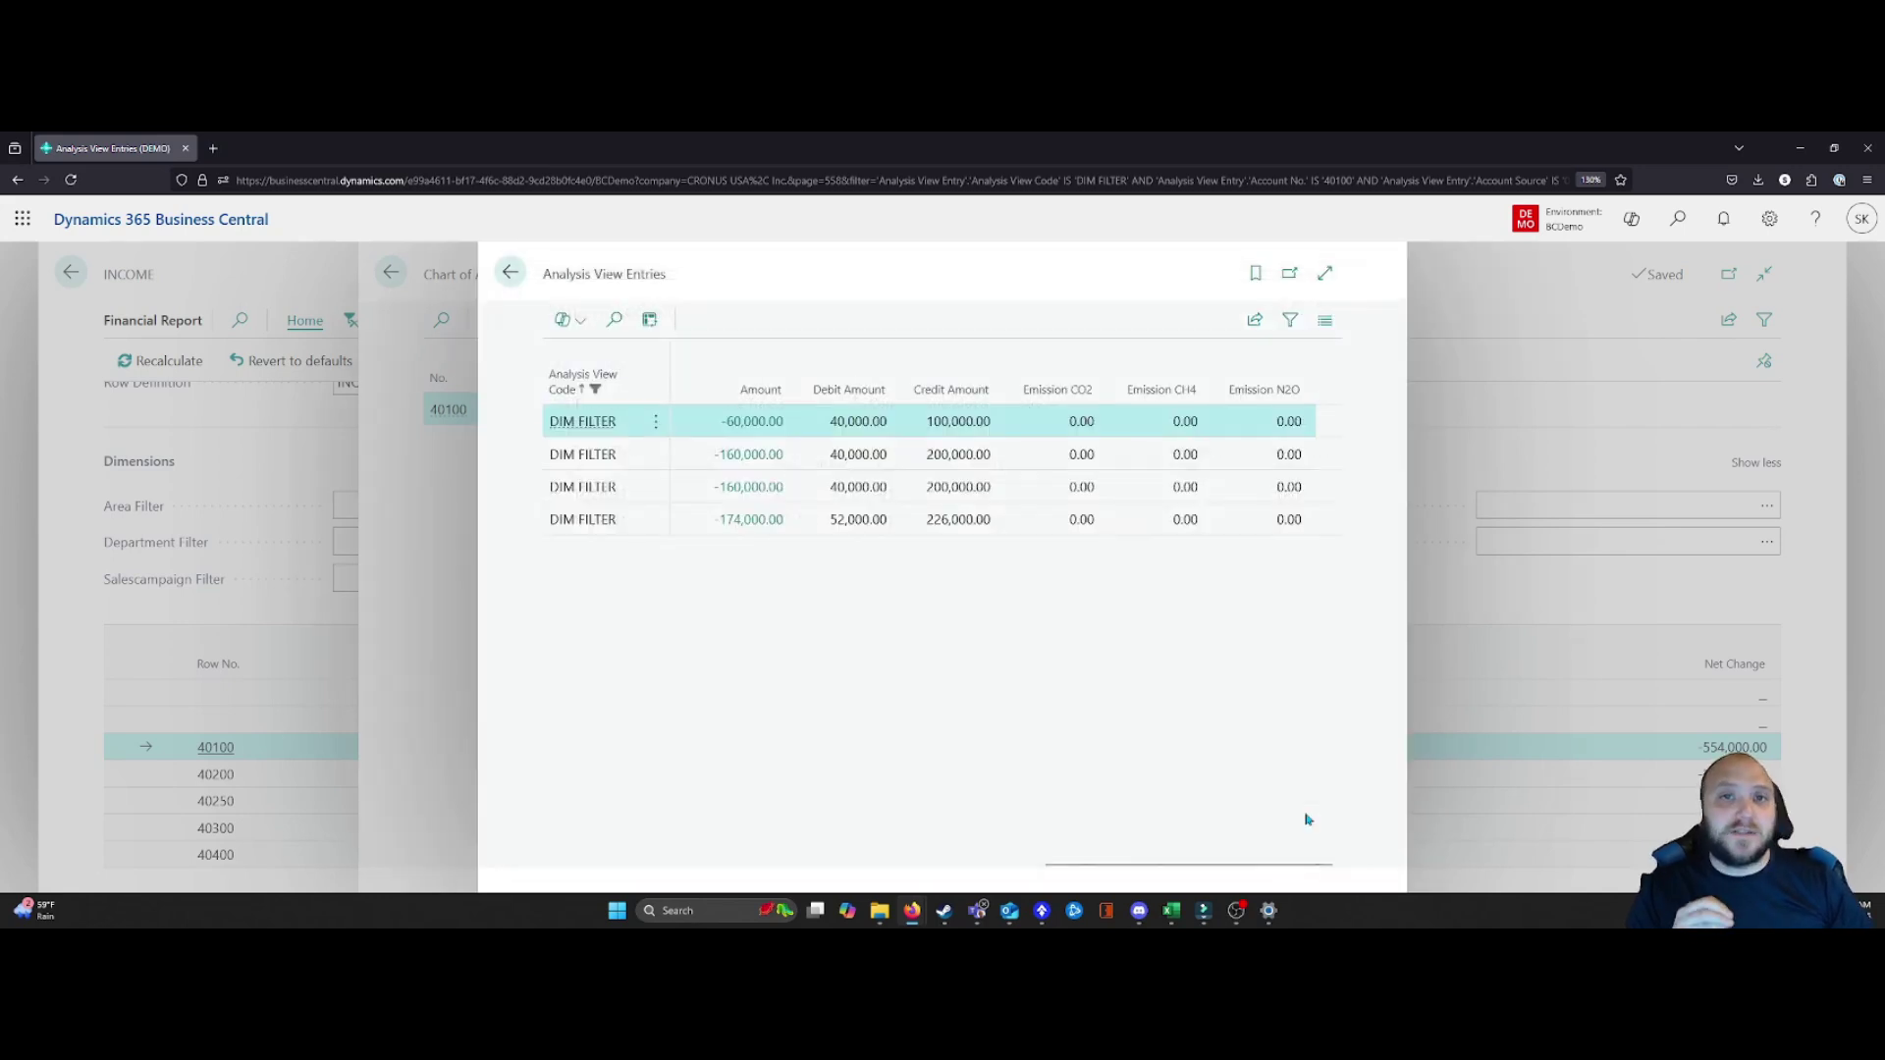
click(510, 273)
Go back from the drill-down pages to the INCOME financial report
click(510, 273)
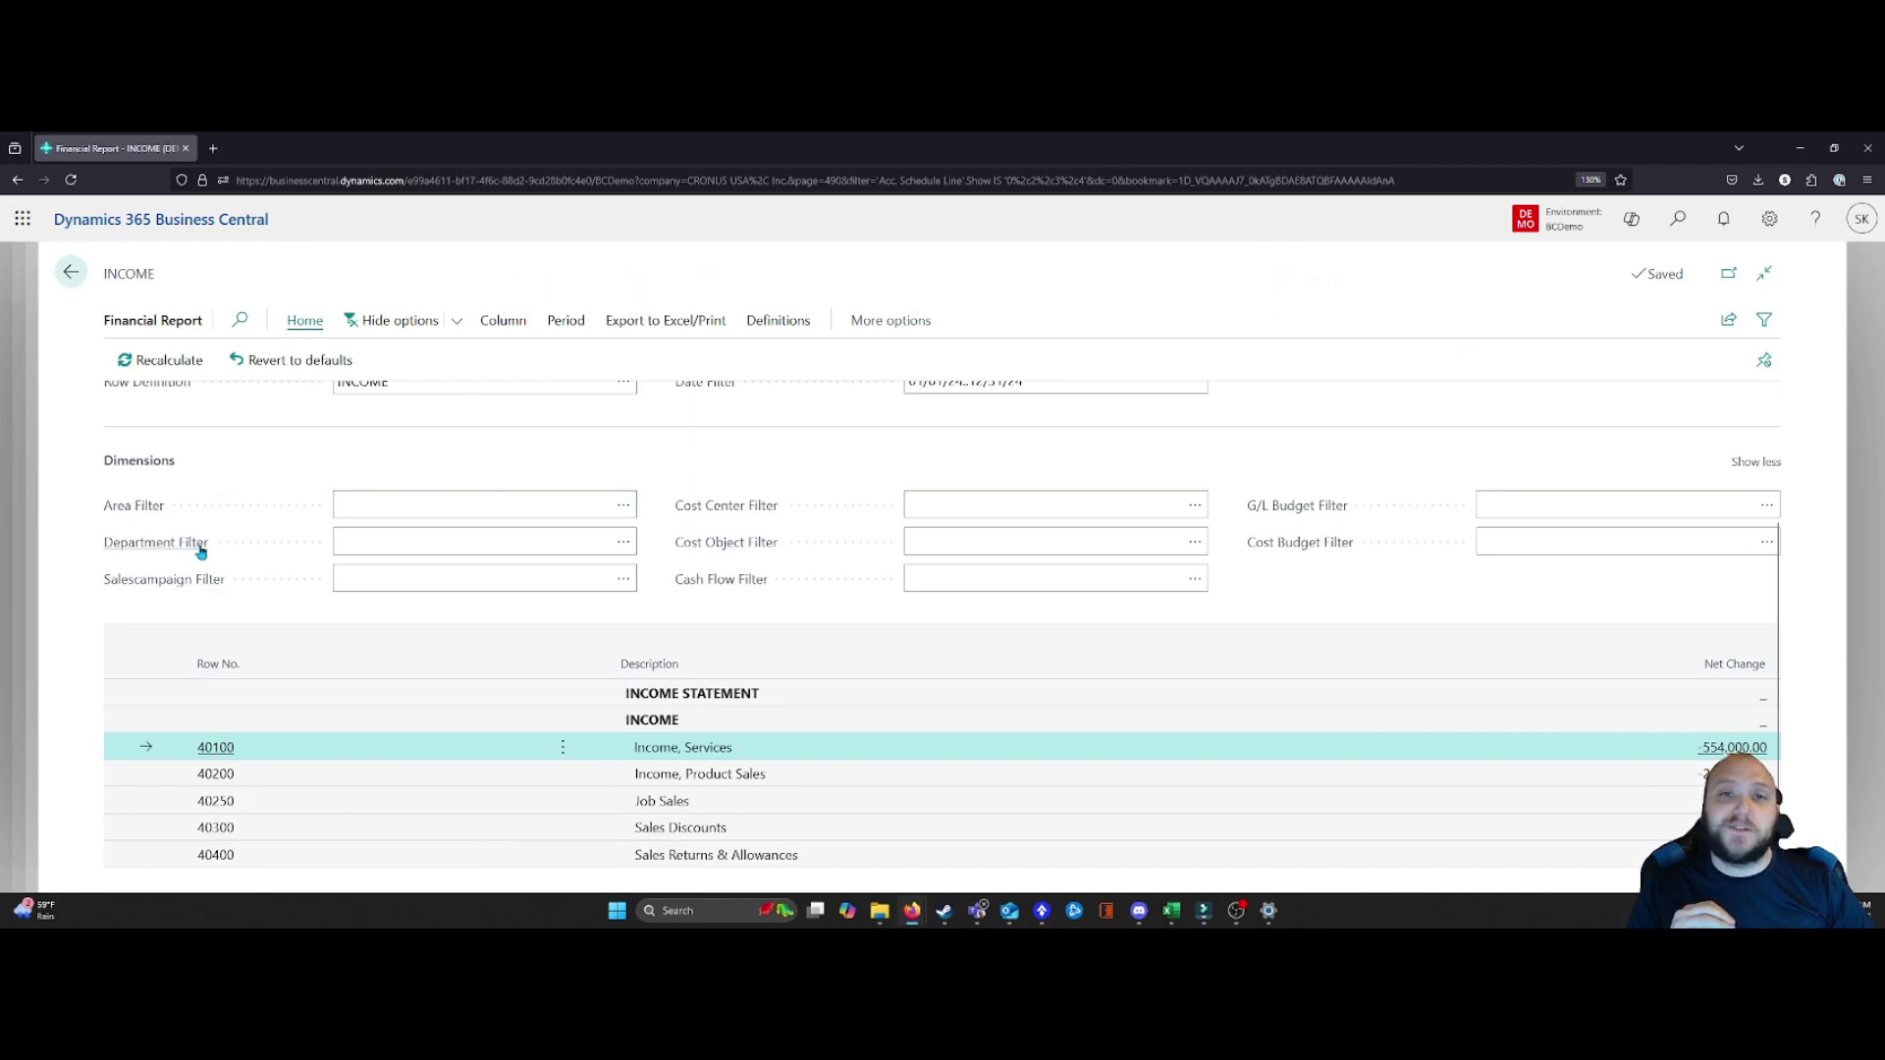
mouse_move(199, 551)
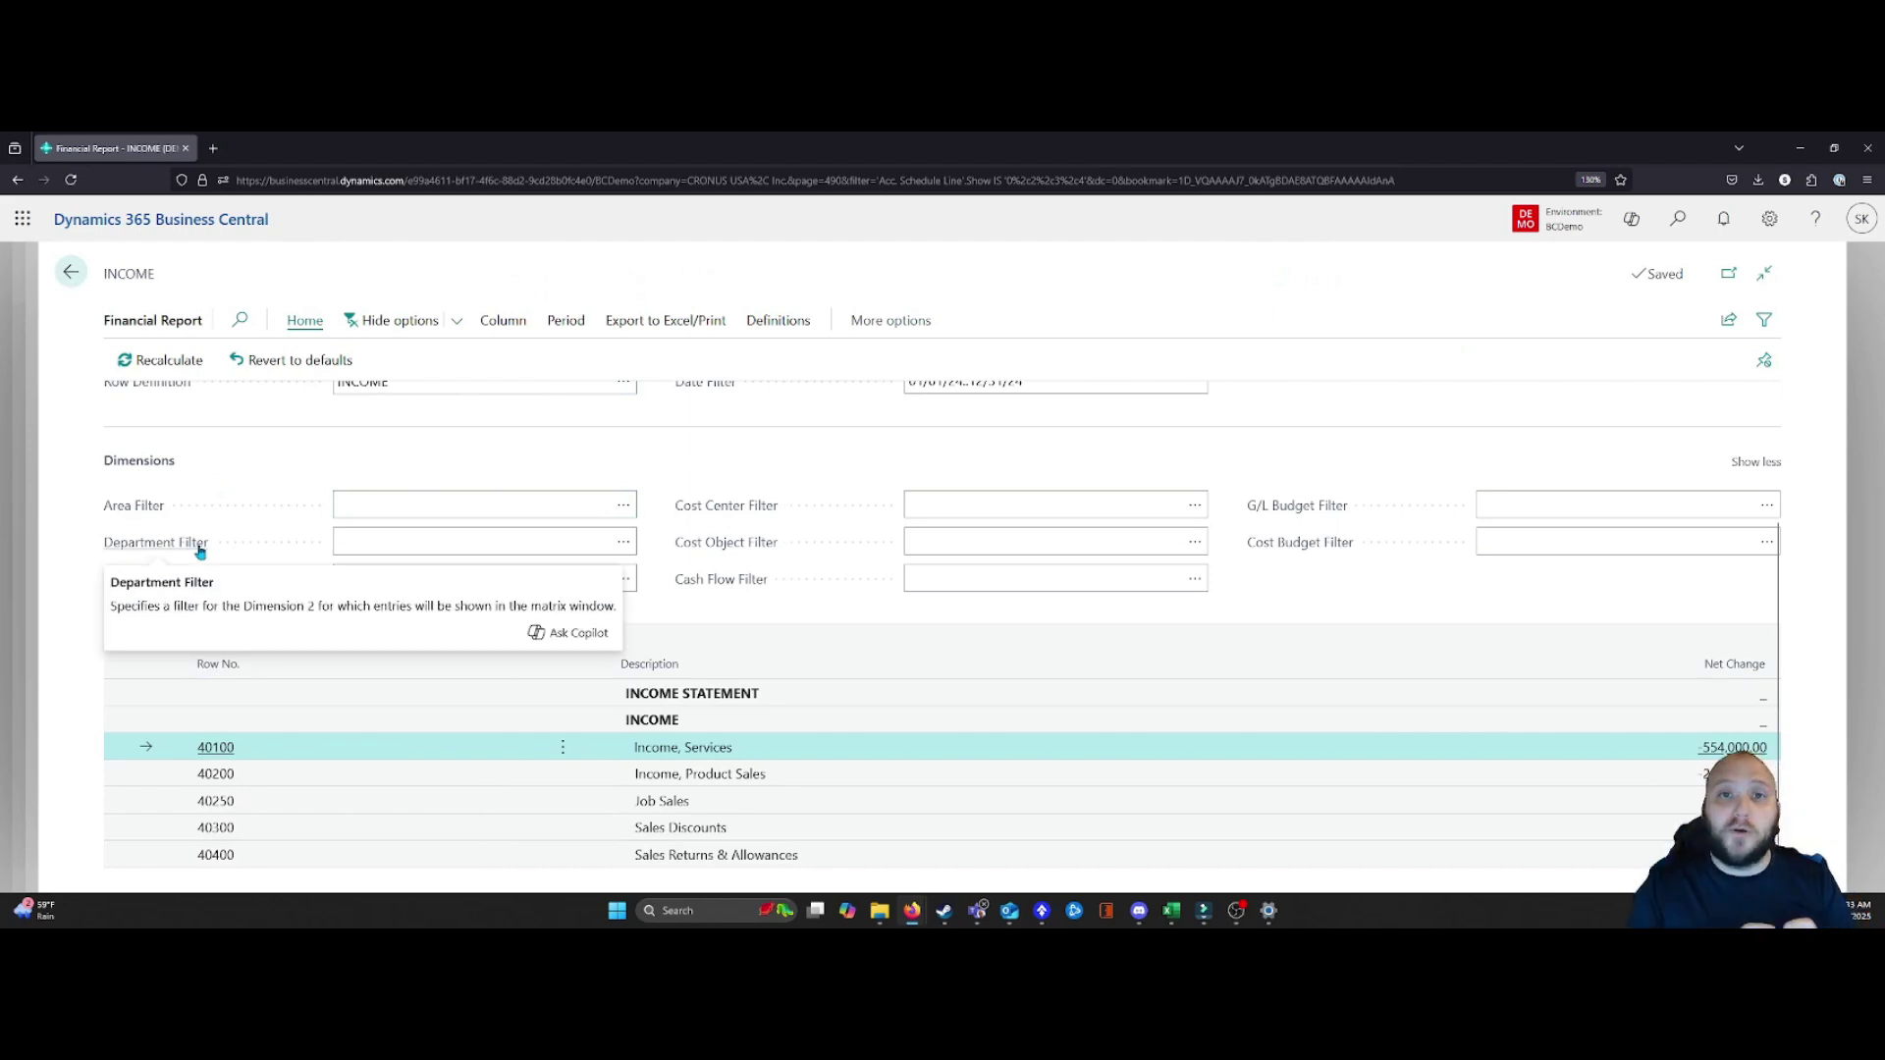